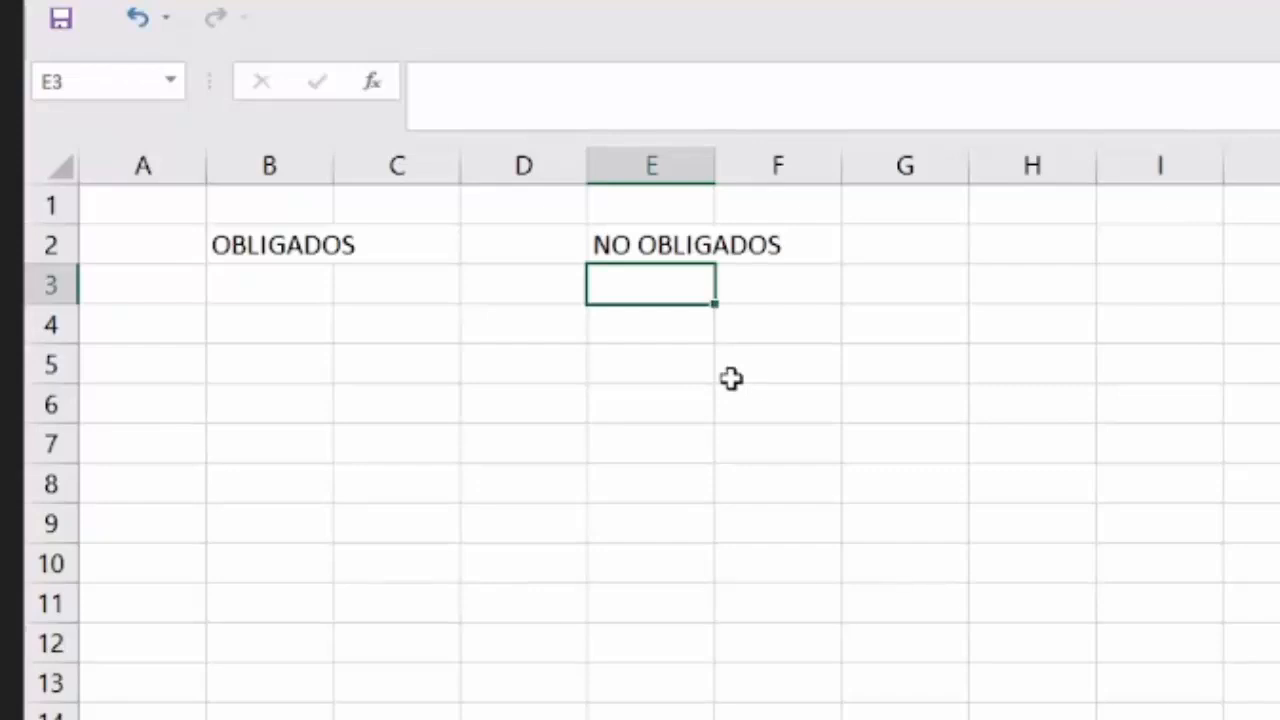
Autofit column B and enter the date 31 dic in cell B4.
double_click(332, 176)
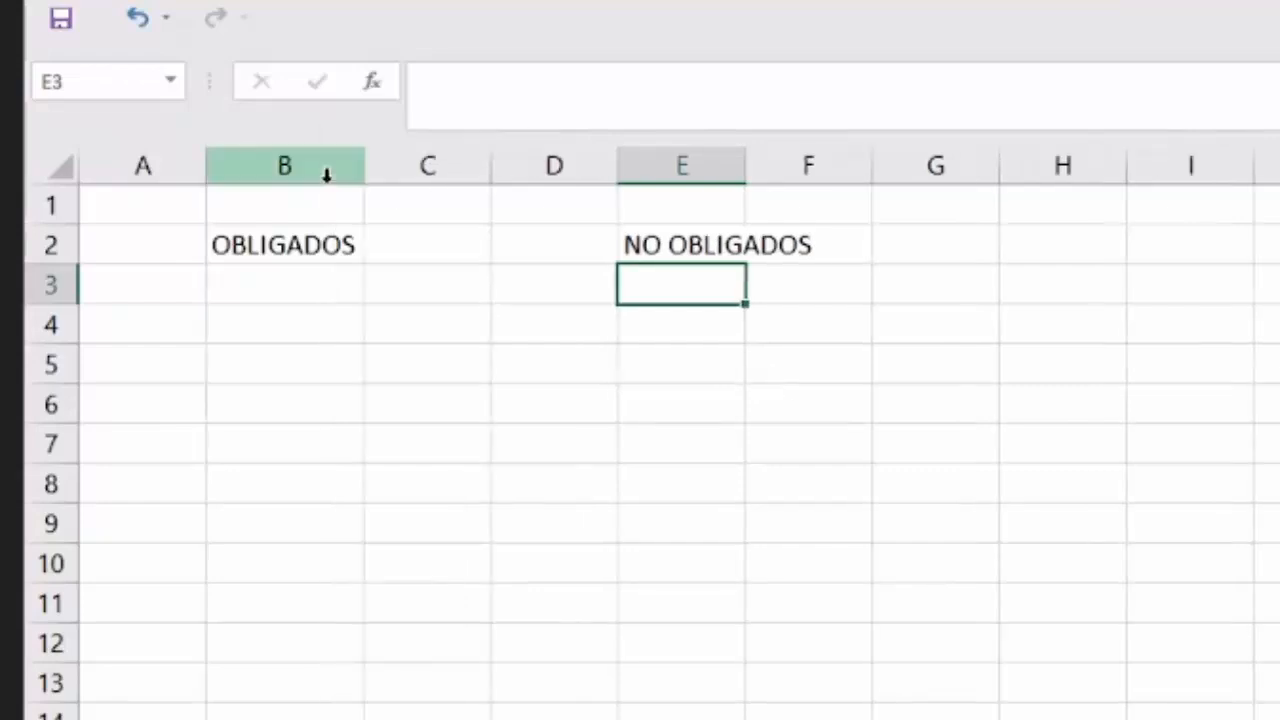
click(300, 352)
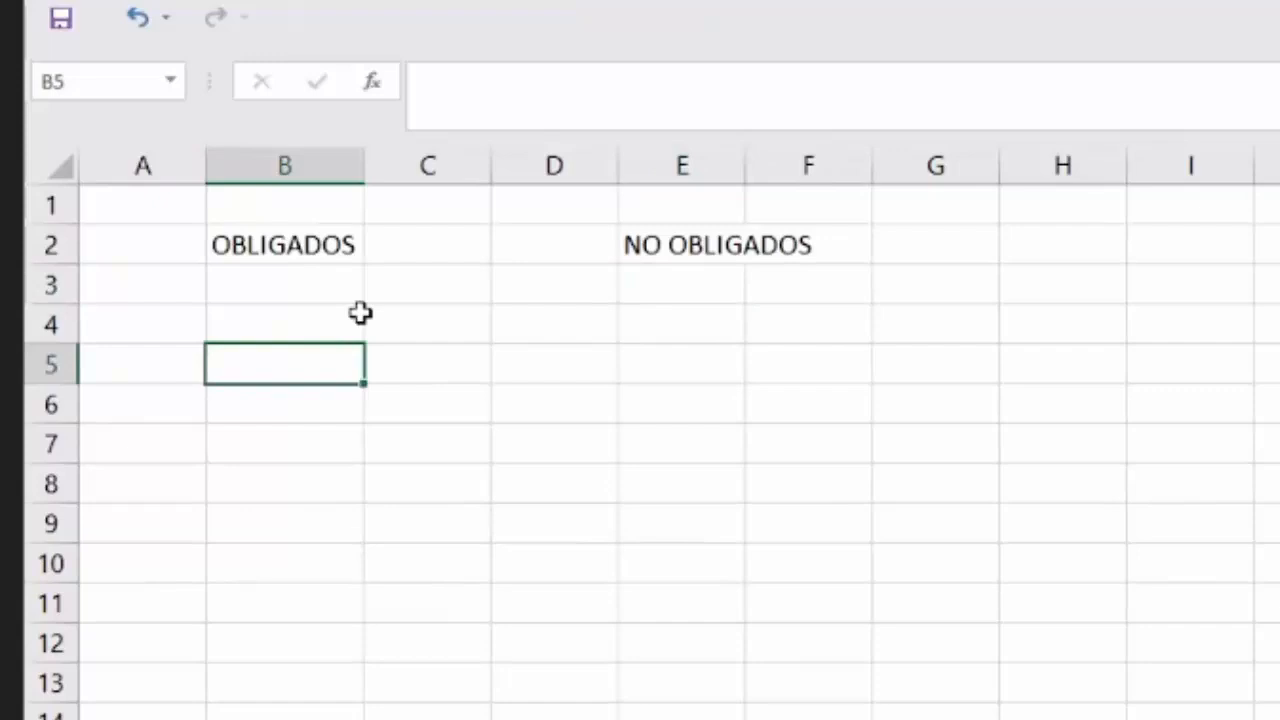
click(358, 318)
text(31 dic)
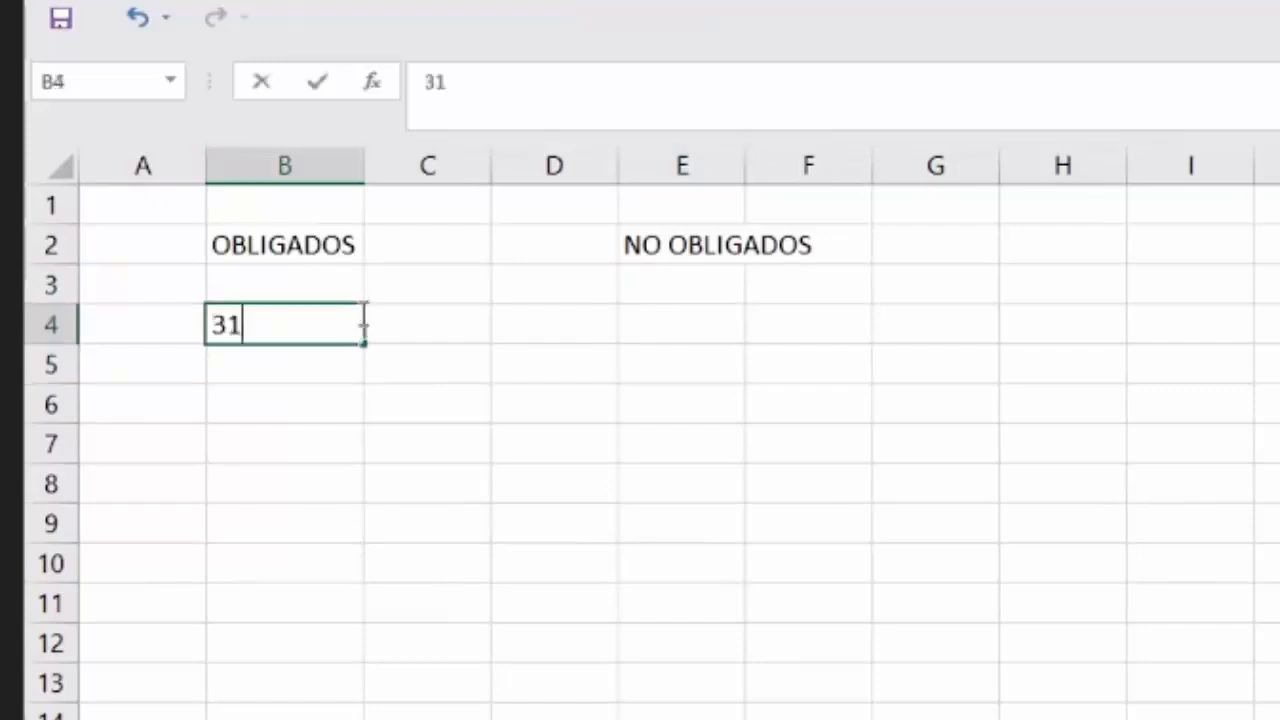
key(Return)
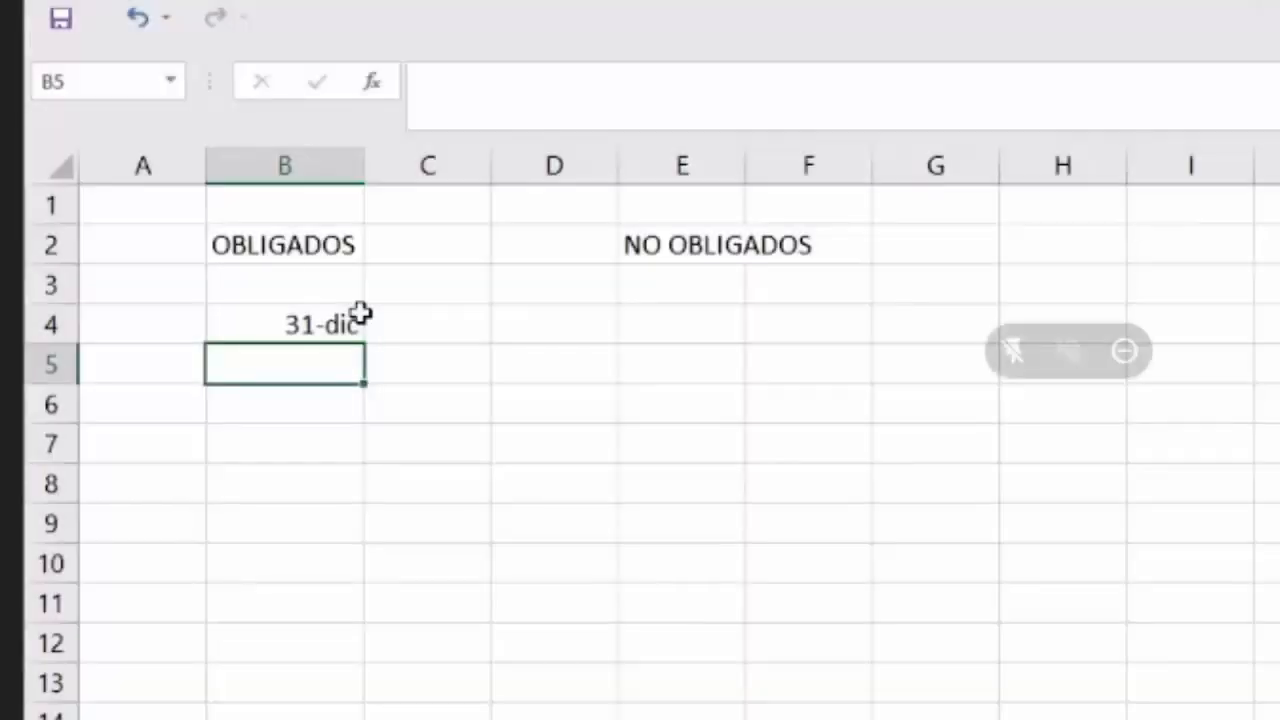
Enter CESANTÍAS in B5 and PRIMAS in B6, under the date in the OBLIGADOS column.
text(C)
key(BackSpace)
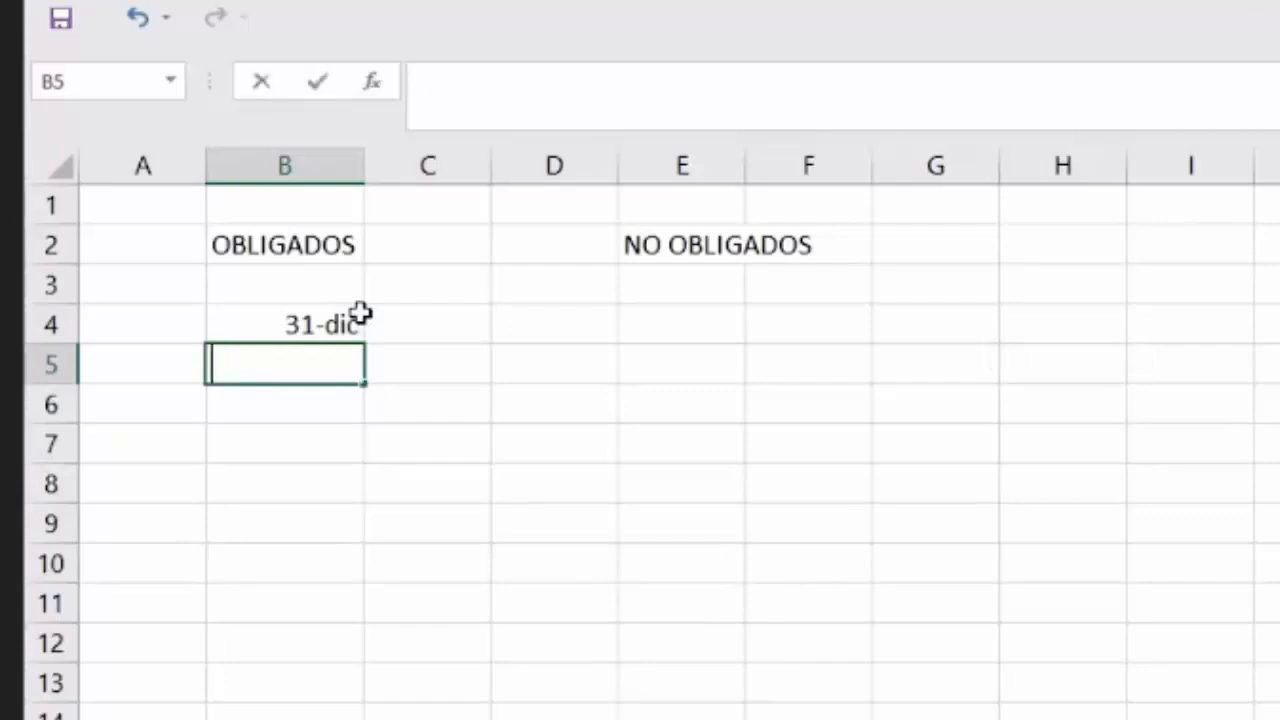
text(CESANTÍAS)
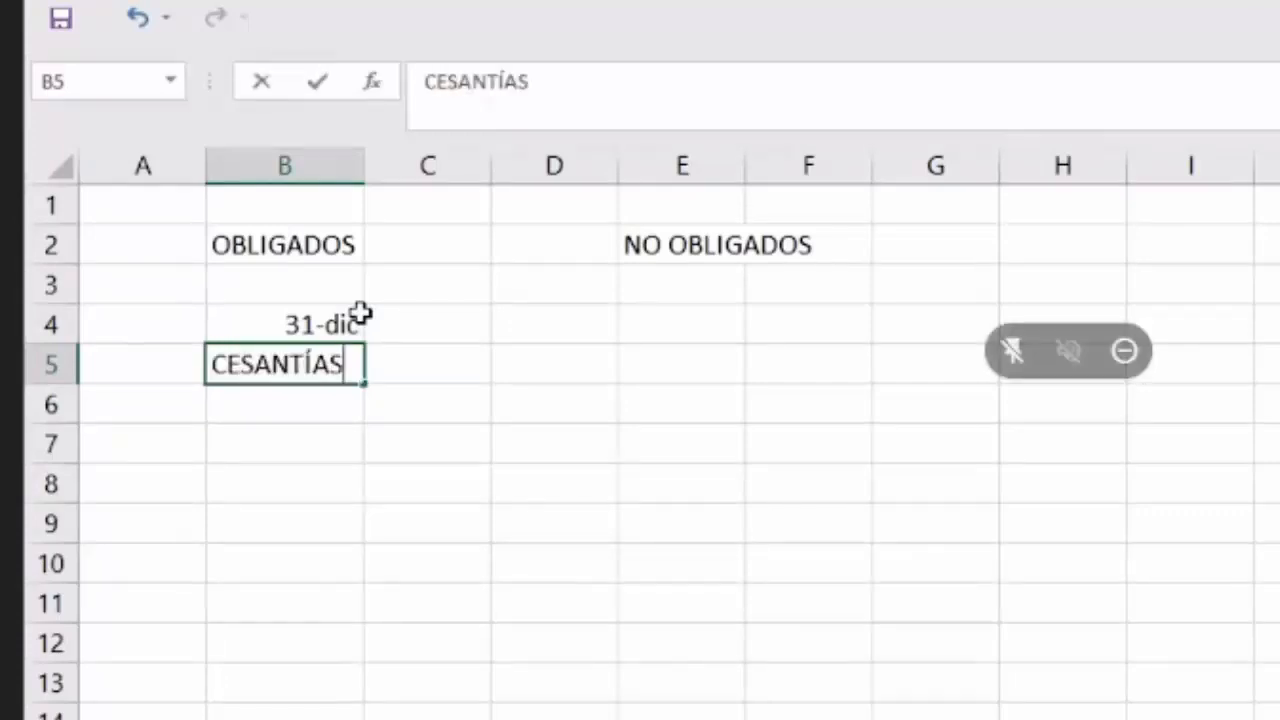
key(Return)
text(PR)
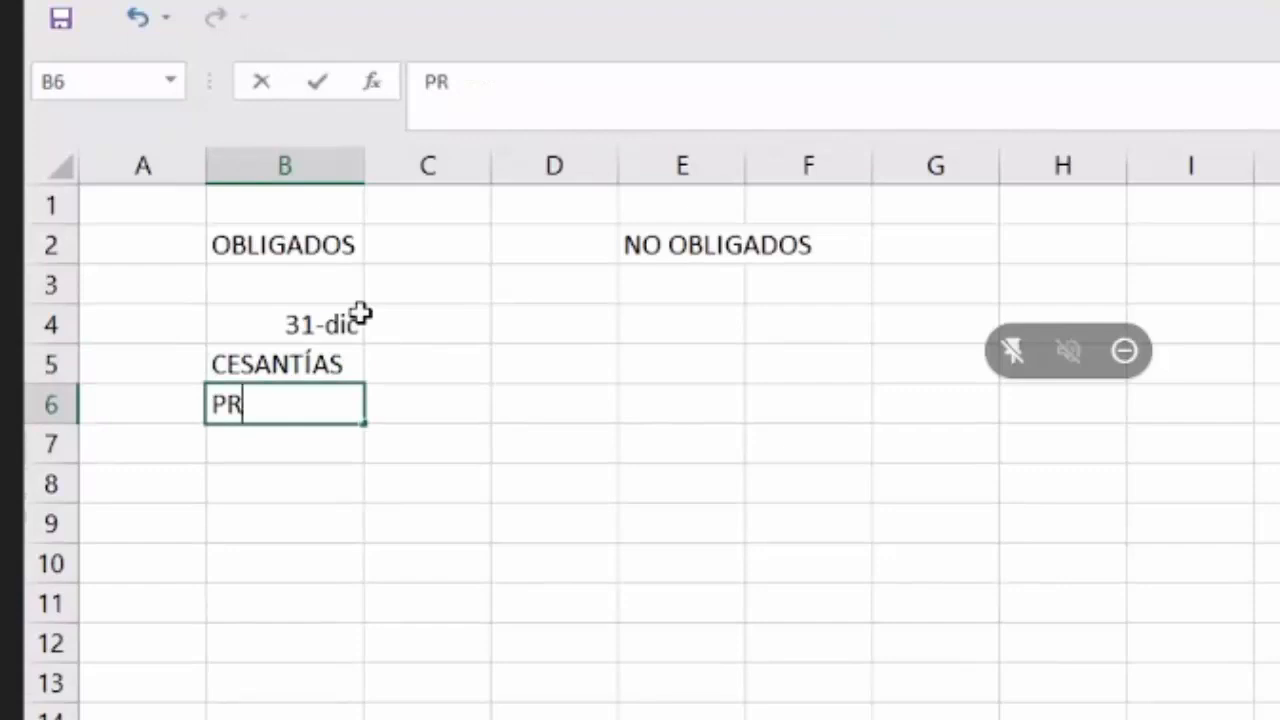
text(IMAS)
key(Return)
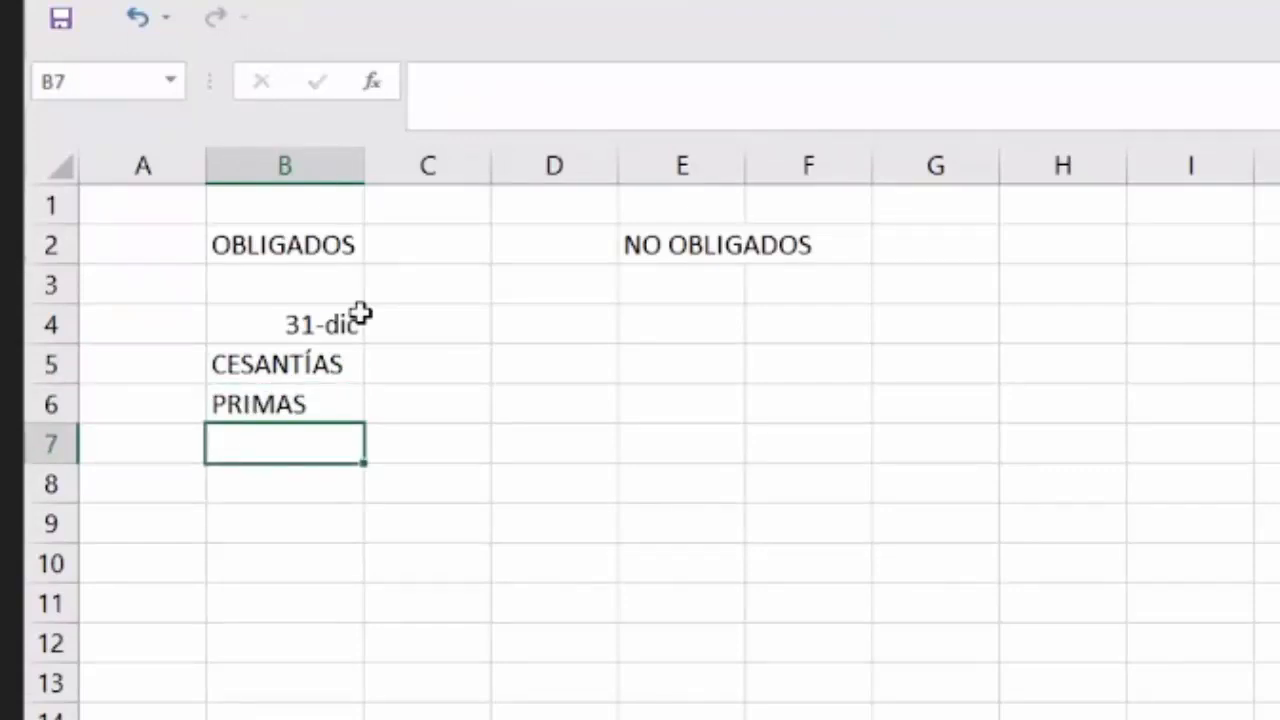
Add INTERESES in B7 and VACACIONES in B8, and widen columns B and C.
text(INTERESES)
key(Return)
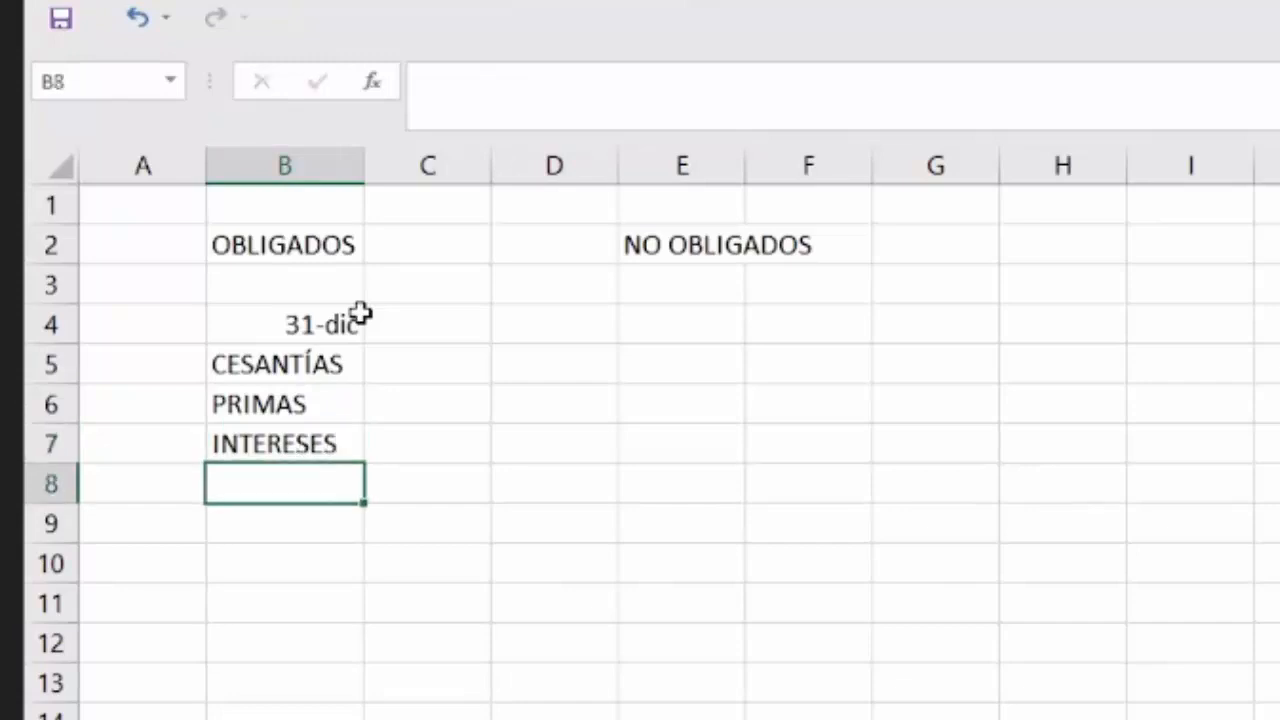
text(VACACIONES)
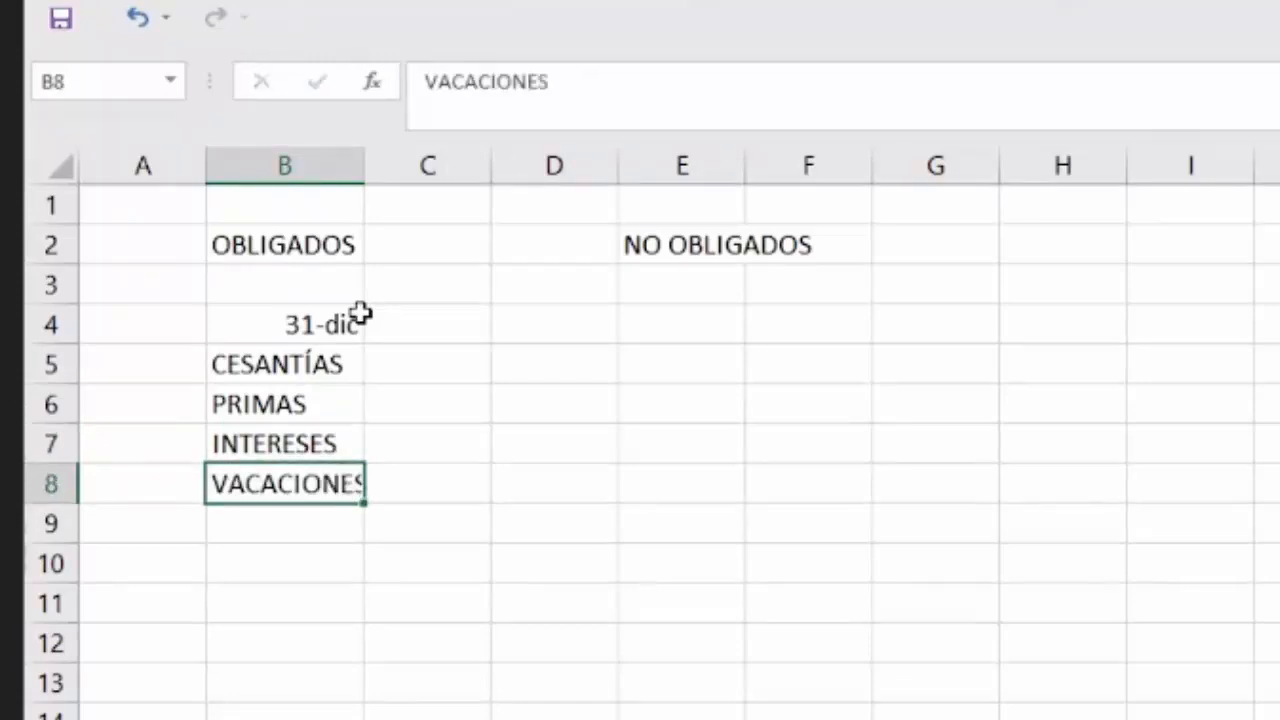
key(Return)
drag(363, 163, 420, 165)
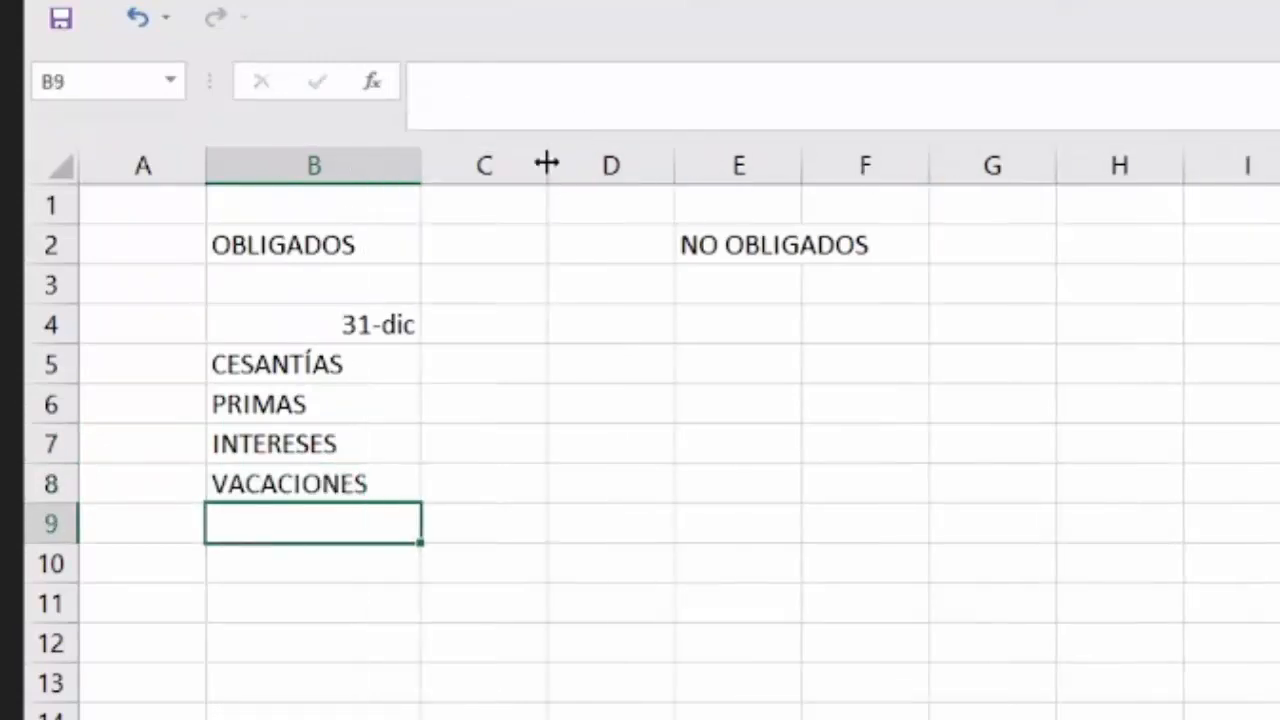
drag(543, 165, 598, 165)
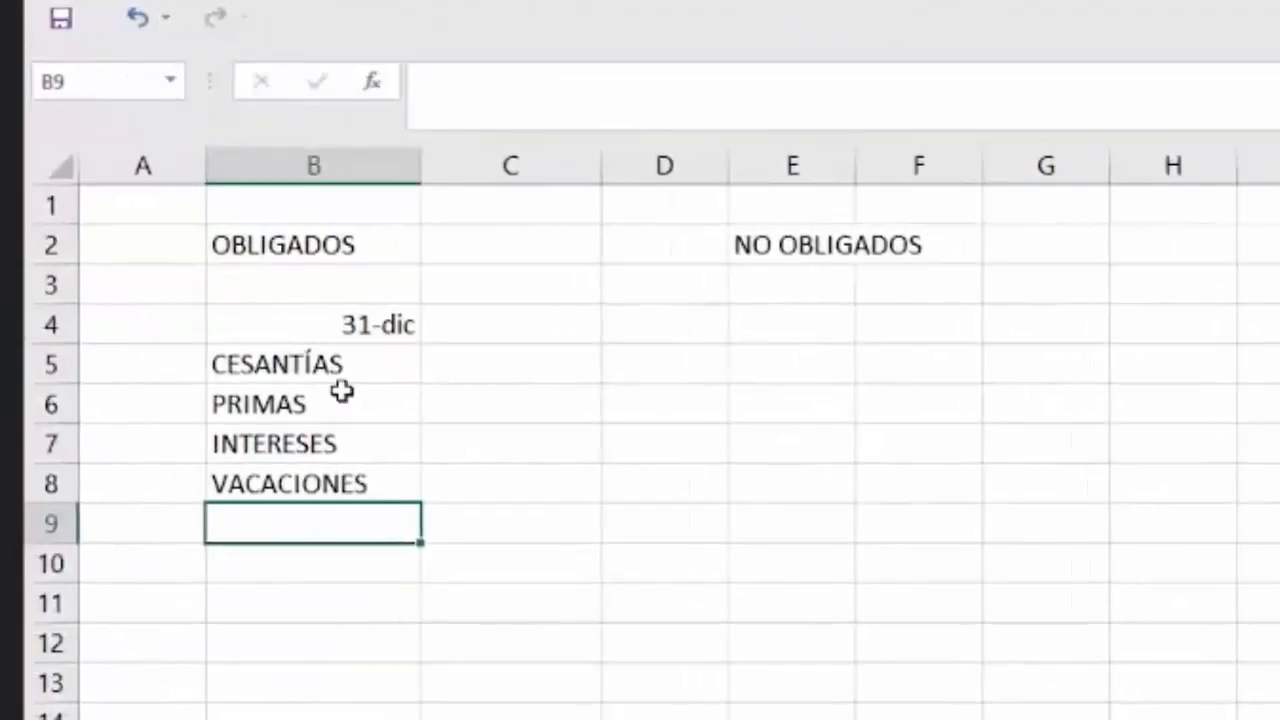
click(340, 372)
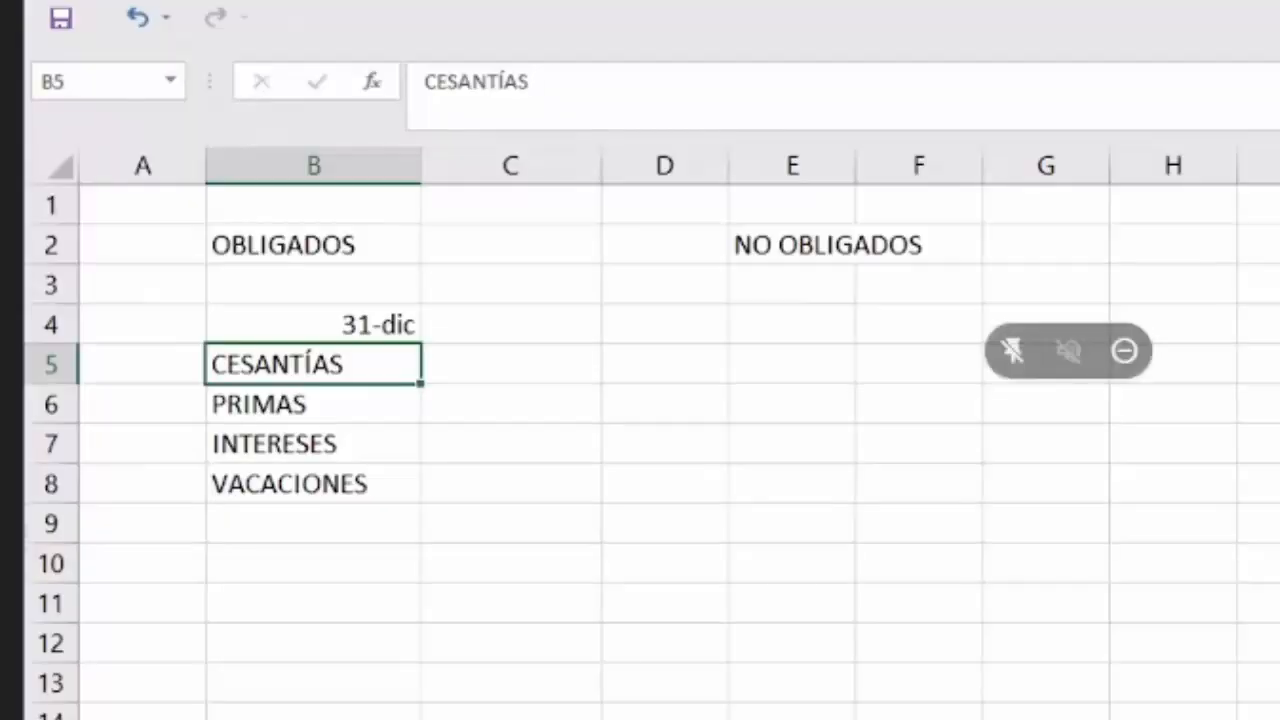
click(510, 364)
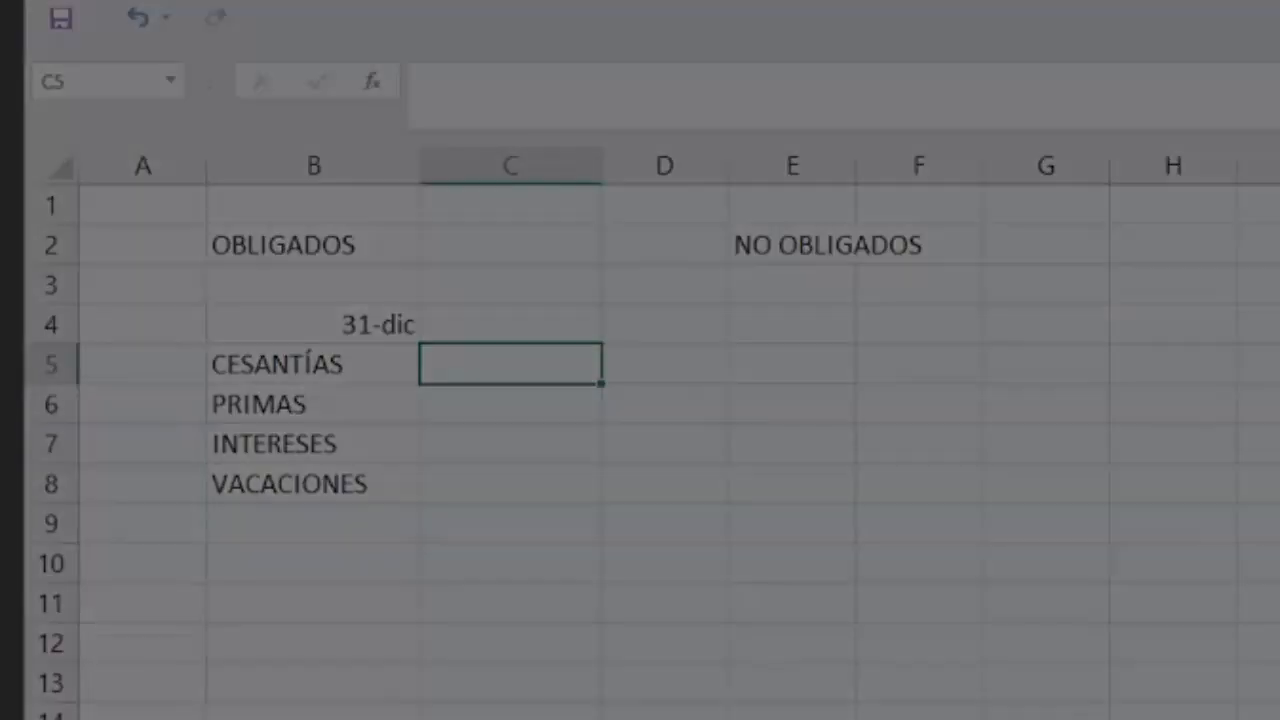
click(510, 324)
click(510, 364)
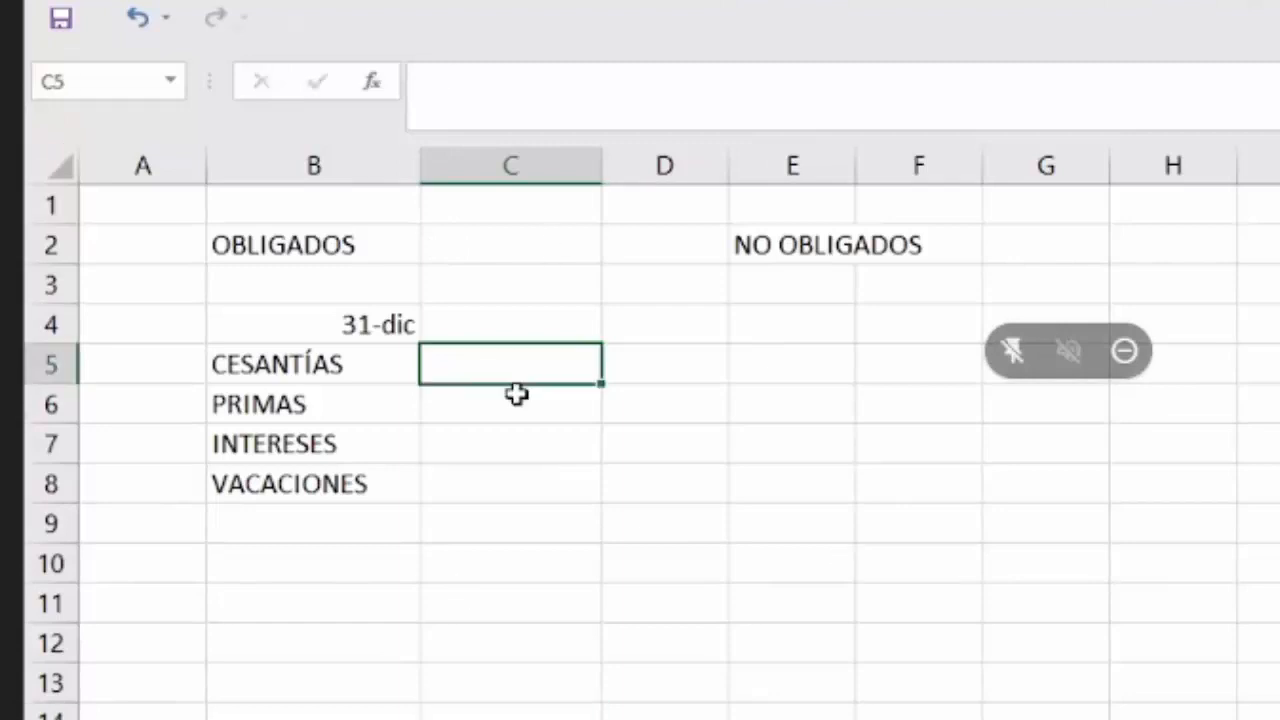
key(Down)
key(Down)
key(Down)
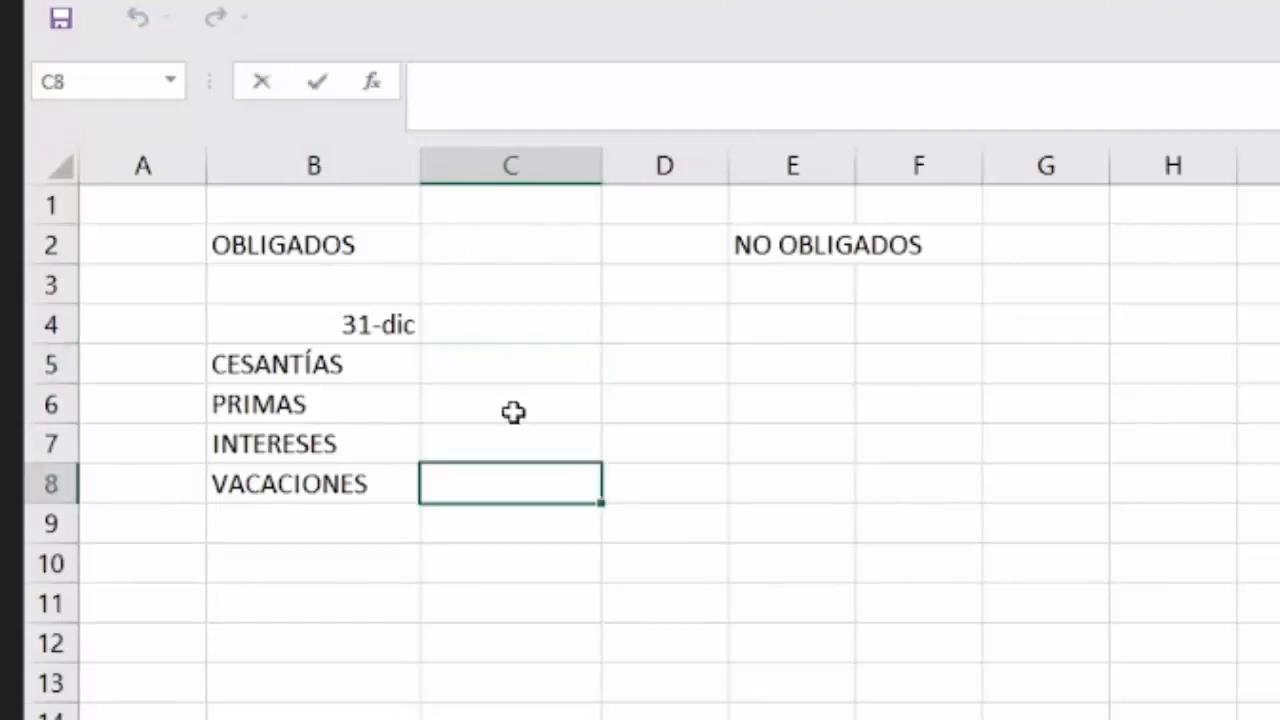
key(Down)
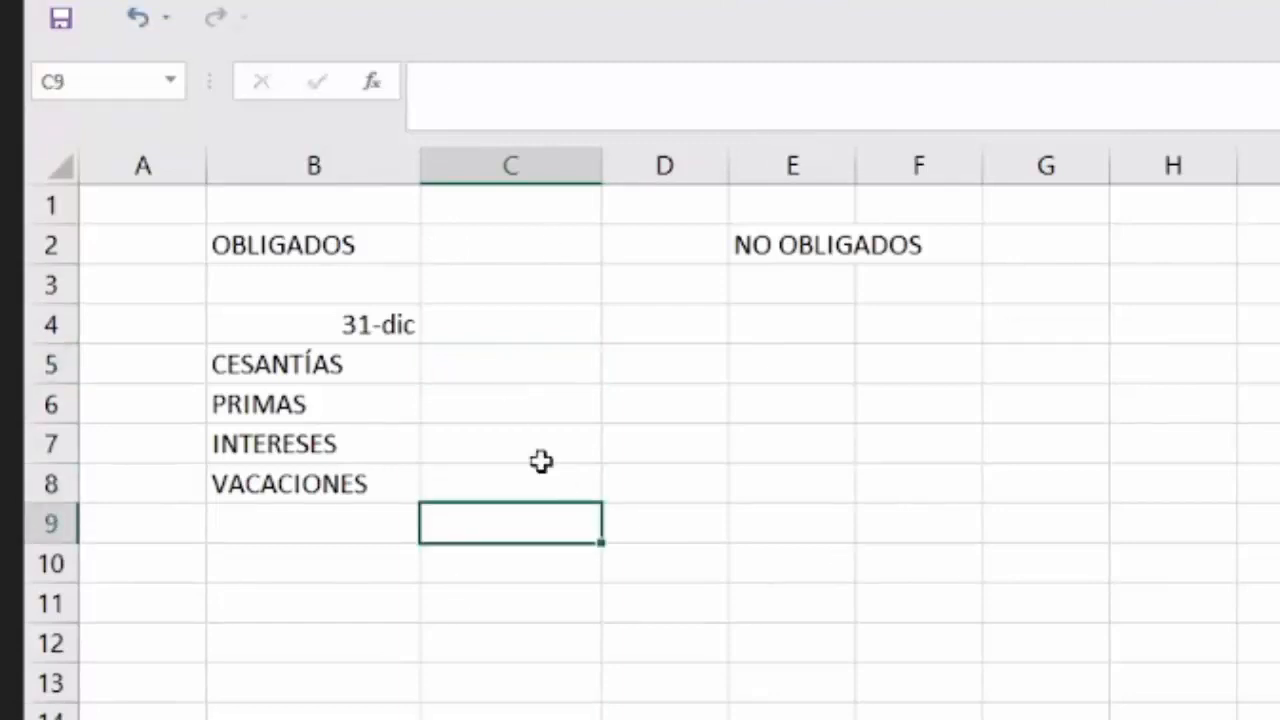
key(Up)
click(1173, 443)
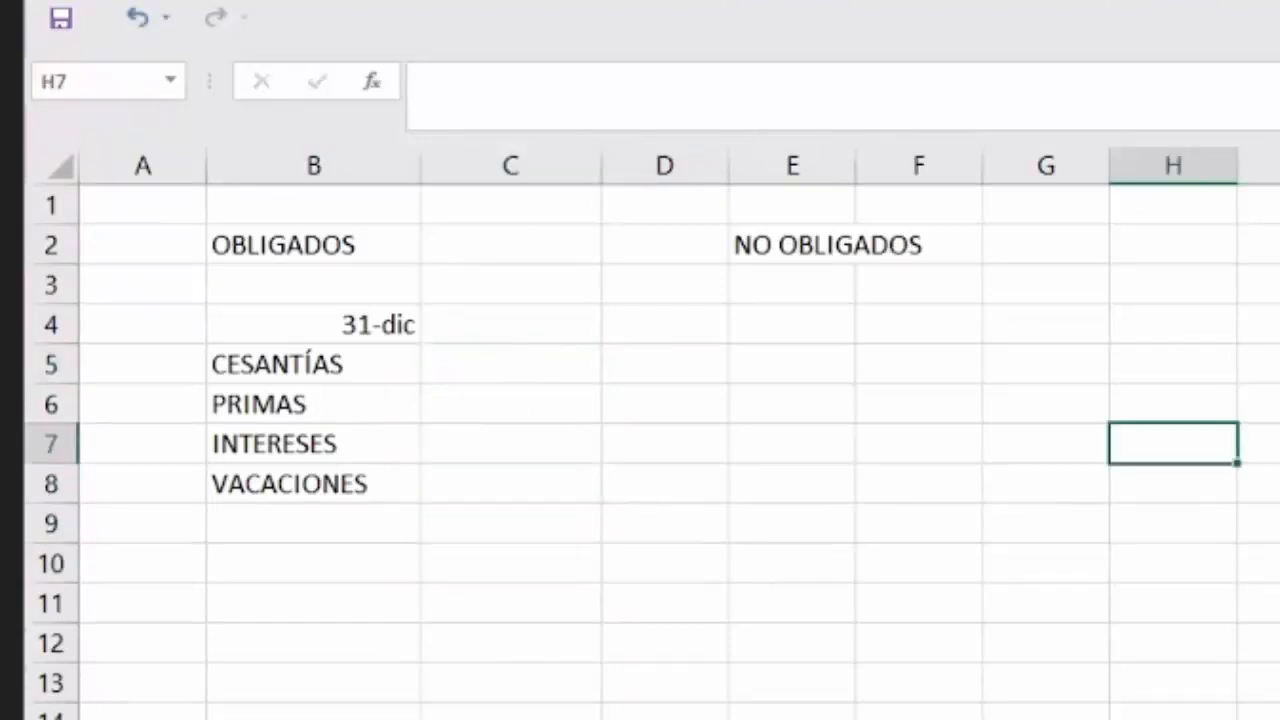
Close the workbook and open "Nuevo Hoja de cálculo de Microsoft Excel (2)" from the ACCOUNTER -RESPONDE-NM folder.
key(ctrl+w)
click(1067, 374)
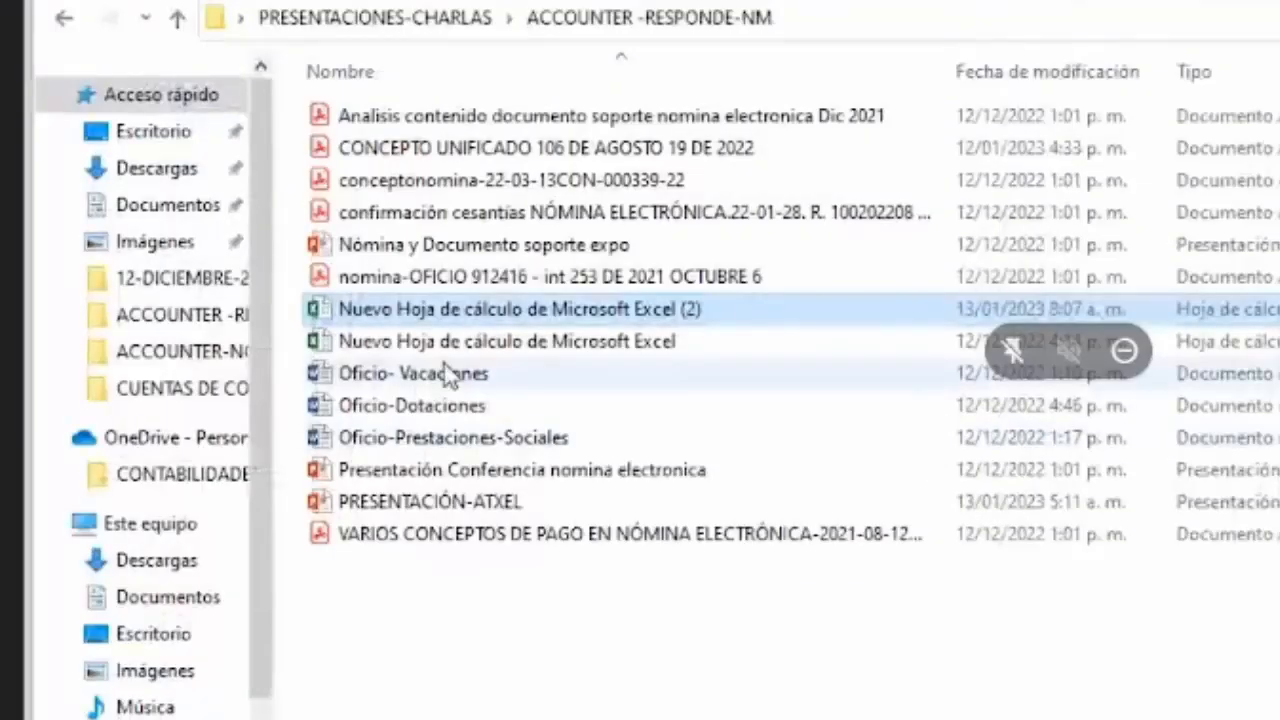
double_click(508, 313)
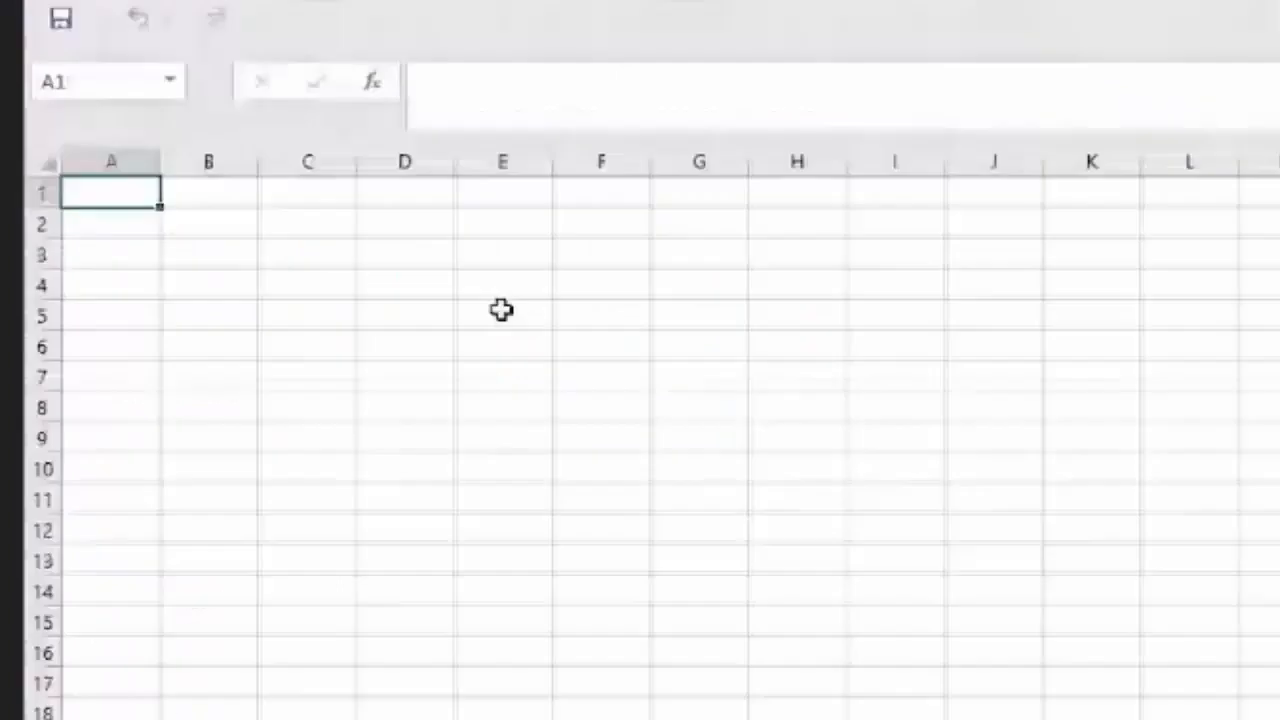
Enter the code LC in cell C5 of the blank sheet.
click(286, 317)
text(KX)
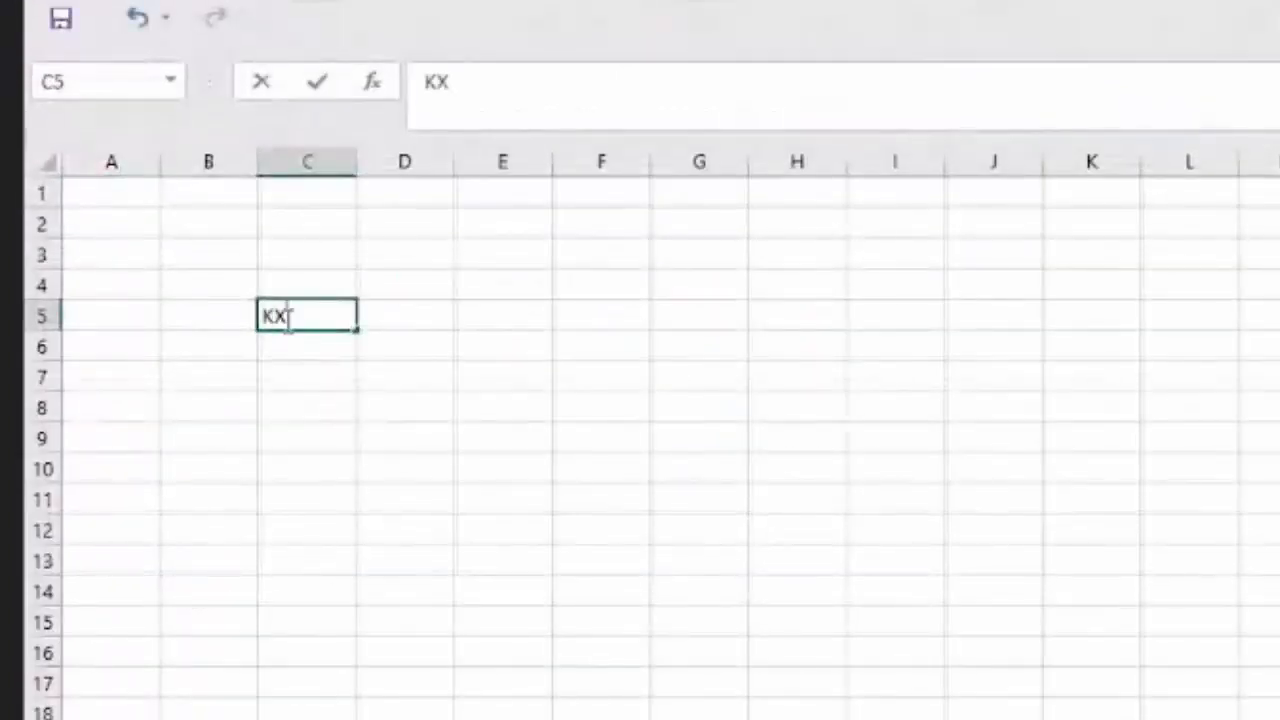
key(BackSpace)
key(BackSpace)
text(LO)
key(Return)
key(Up)
key(Right)
key(Down)
key(Left)
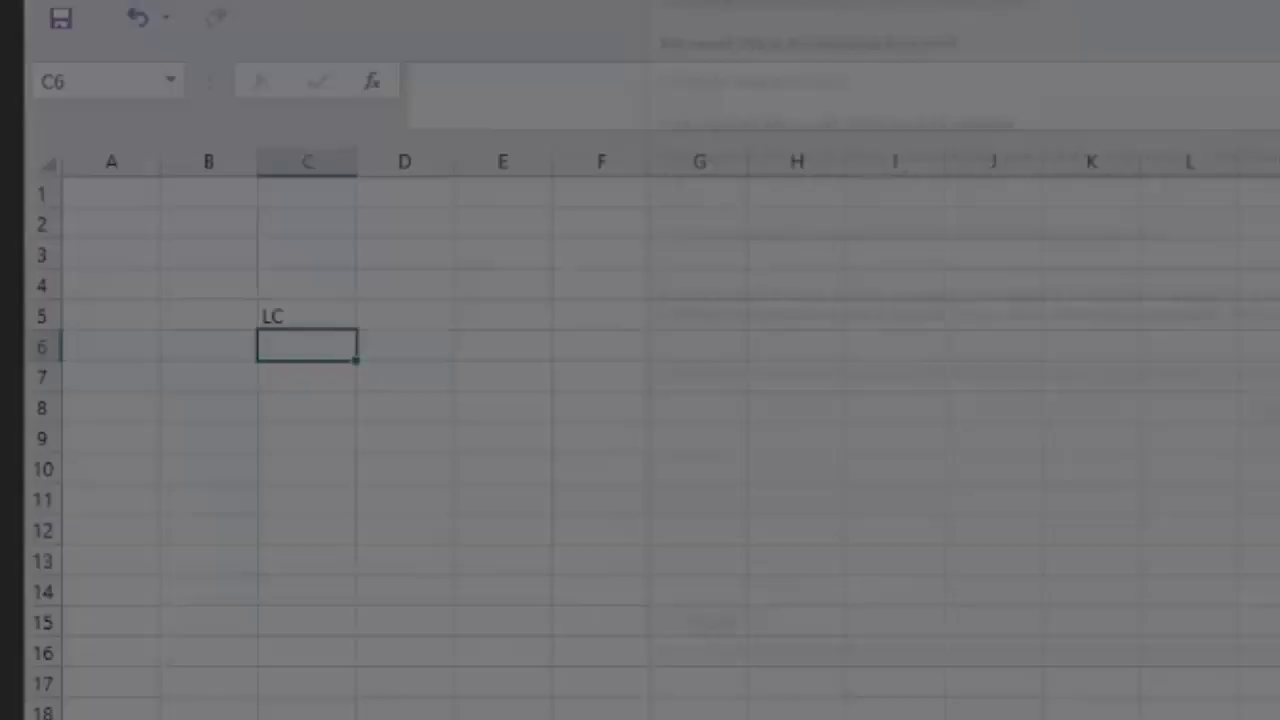
Continue the code list below LC with LI in C6, LP in C7 and CO in C8.
text(Ll)
key(Return)
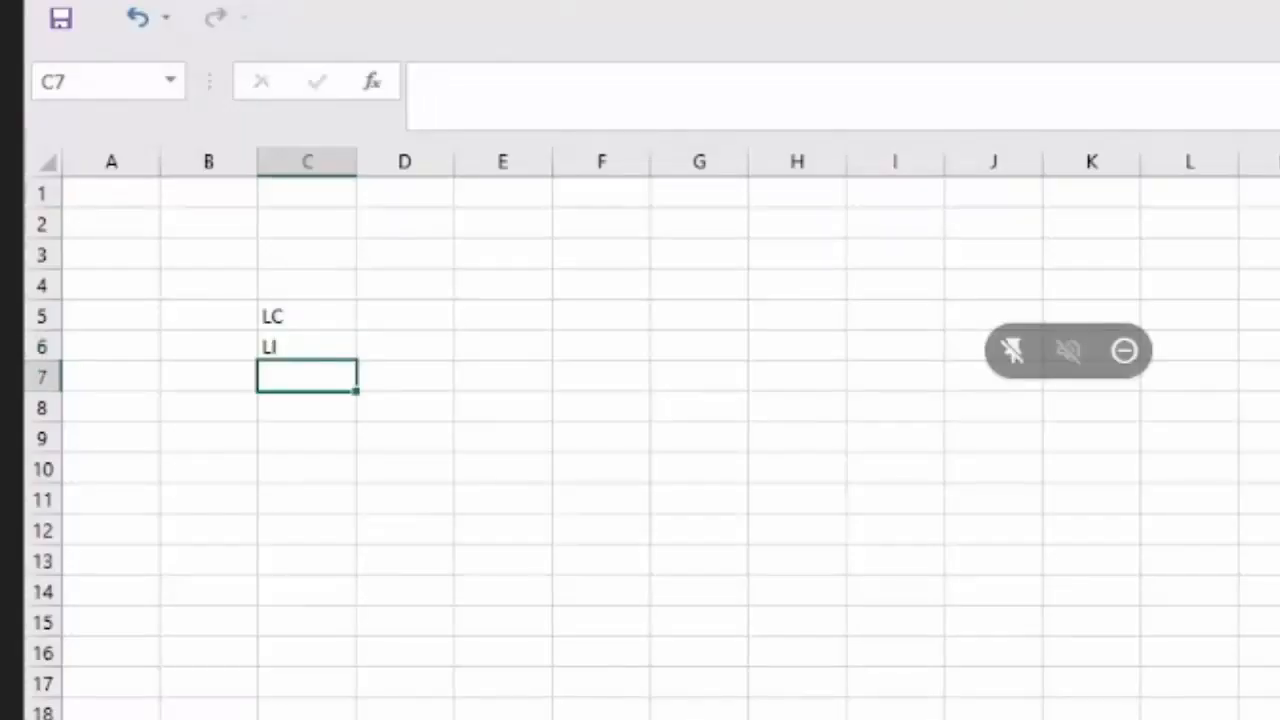
text(LP)
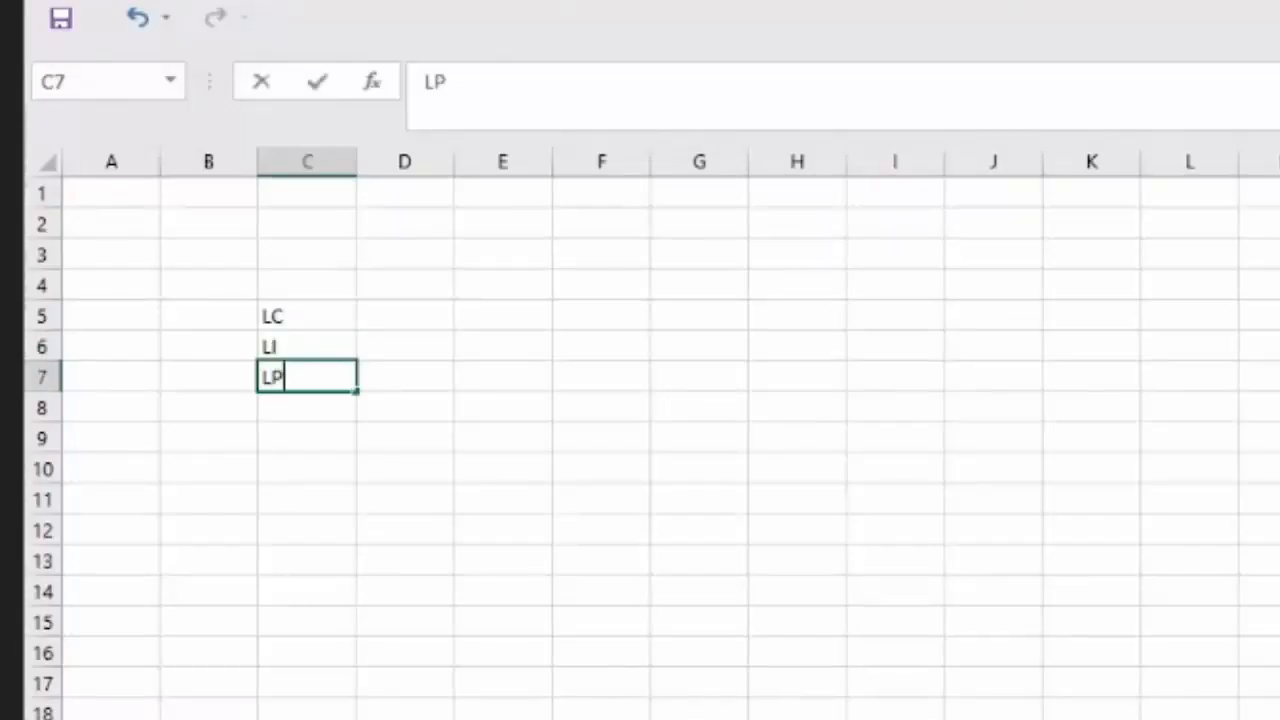
key(Return)
key(Up)
key(Down)
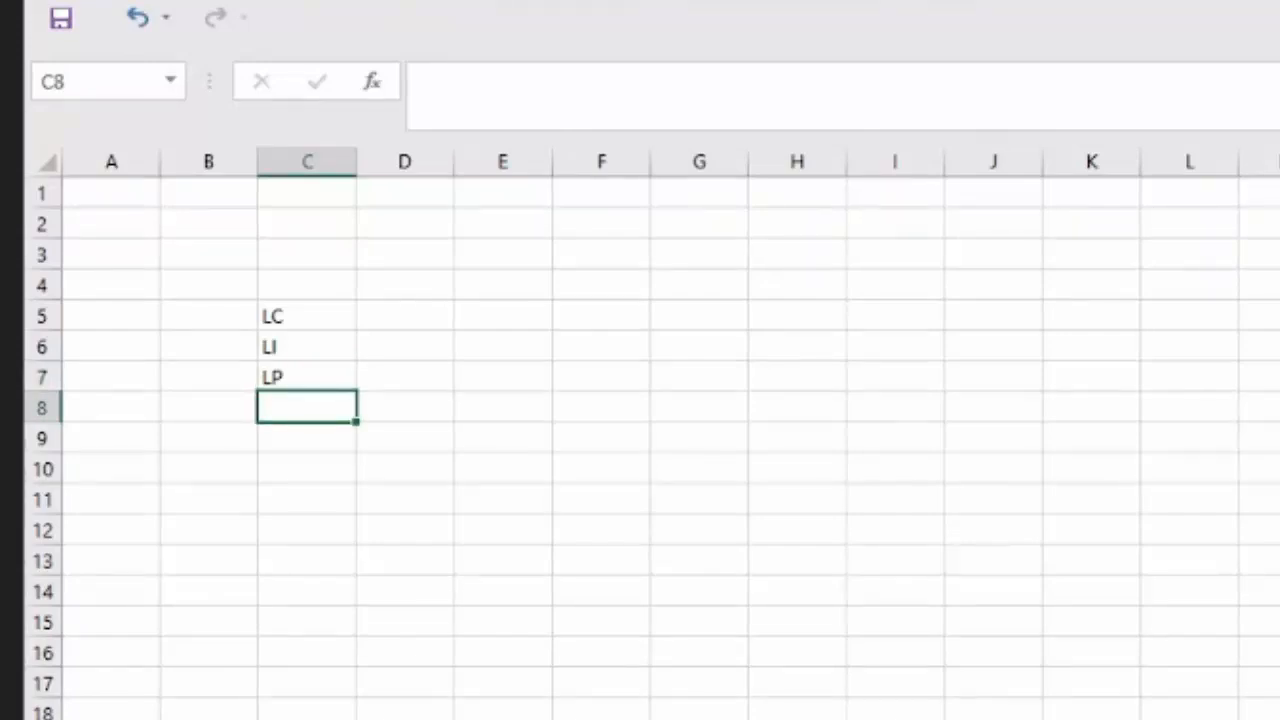
text(CO)
key(Return)
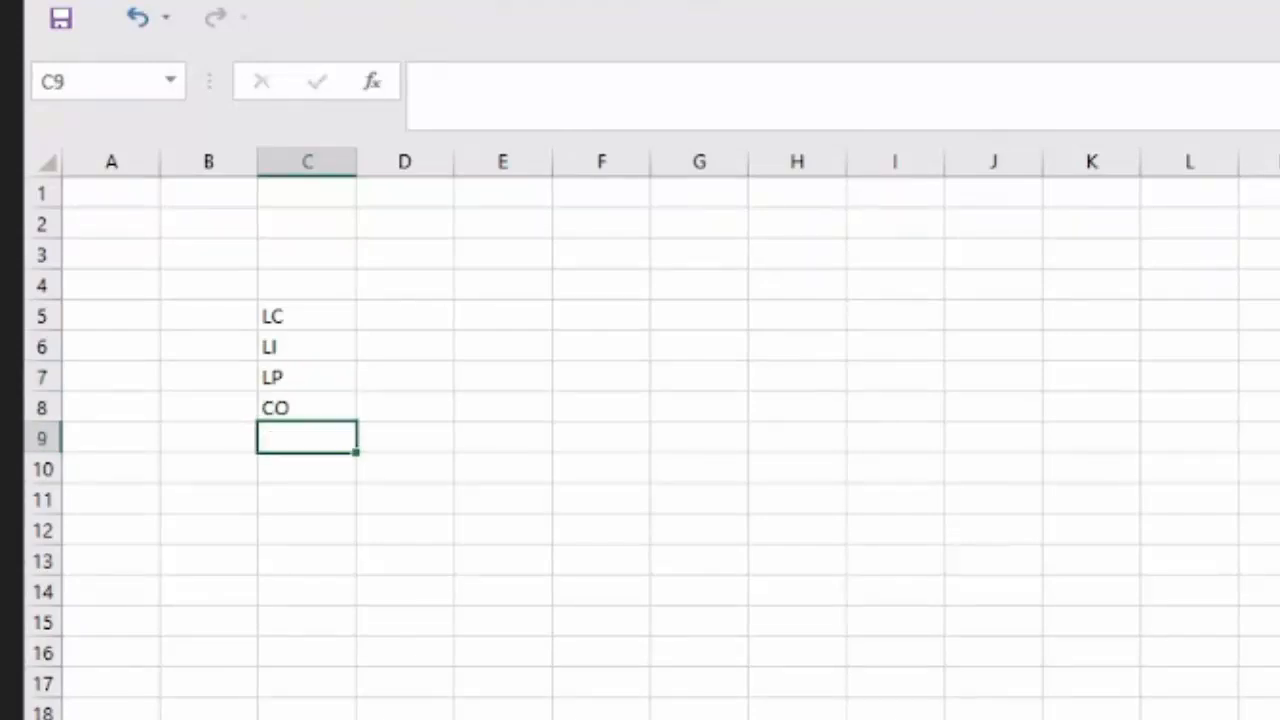
Describe the CO code with CONSOLIDACION VACACIONES in cell D8 and autofit column D.
key(Up)
key(Right)
text(CONSOLODI)
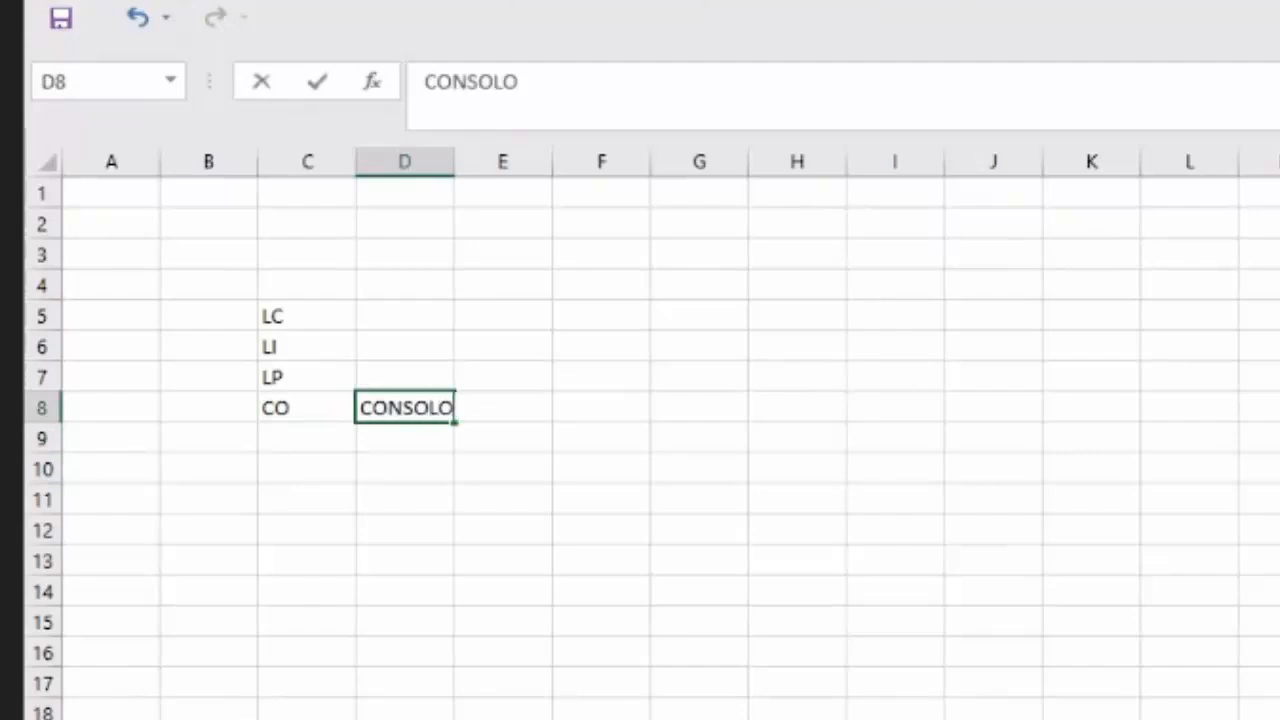
key(BackSpace)
key(BackSpace)
key(BackSpace)
text(I)
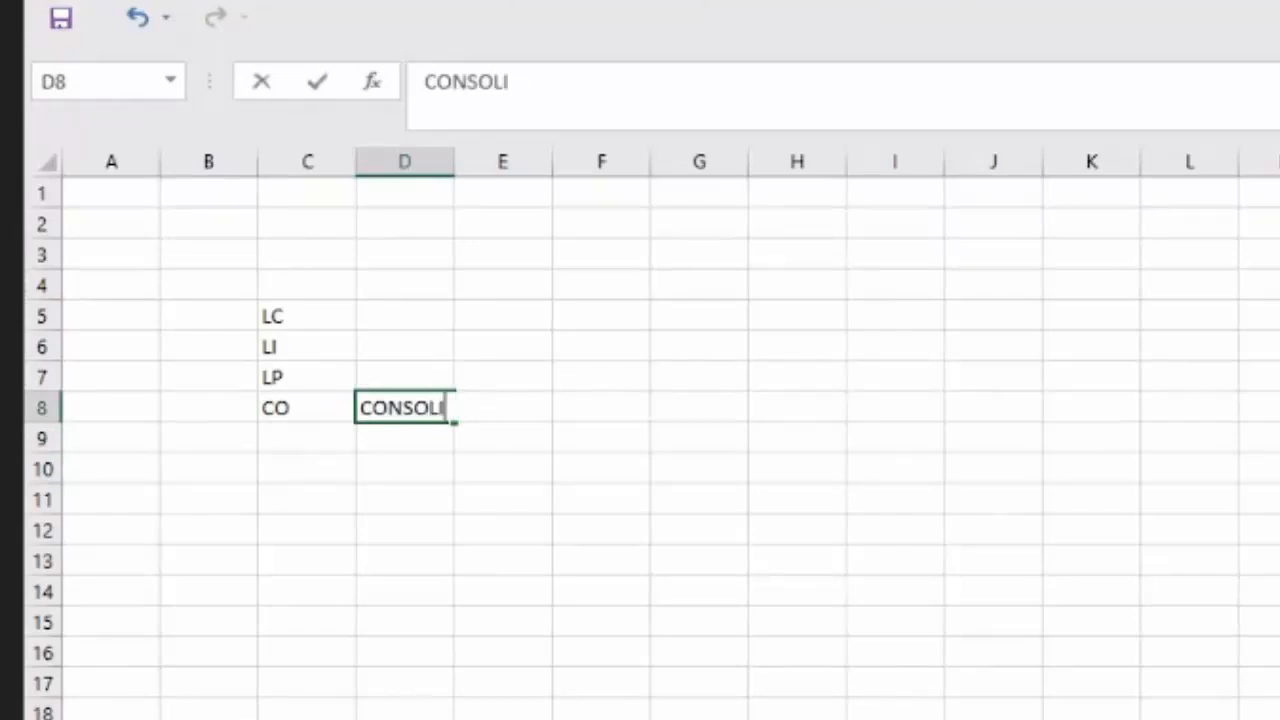
text(DACION VACACIONES)
key(Return)
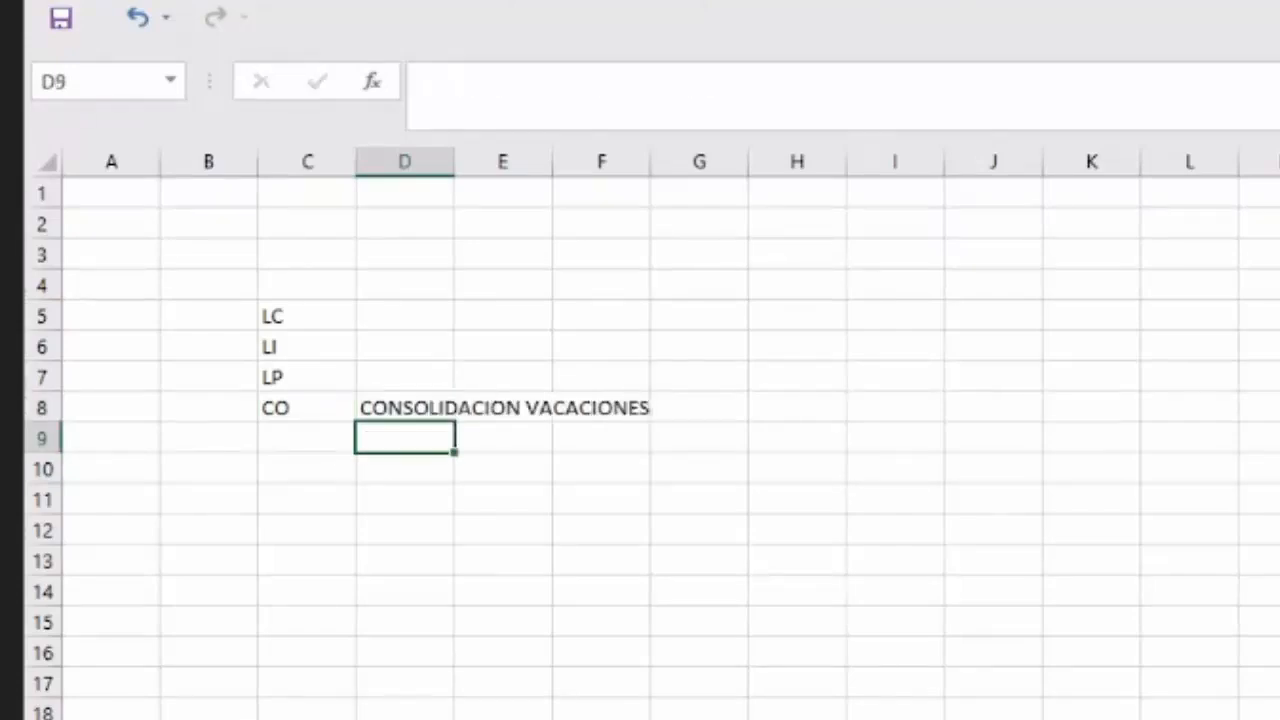
double_click(451, 177)
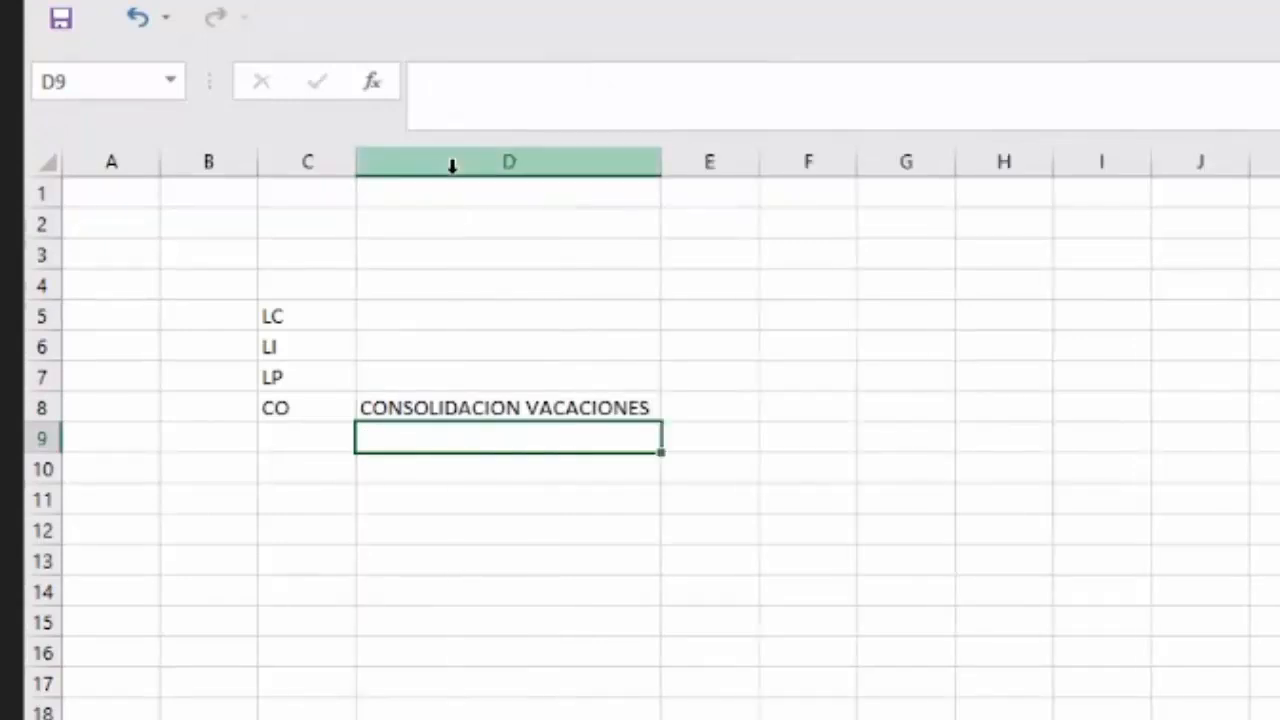
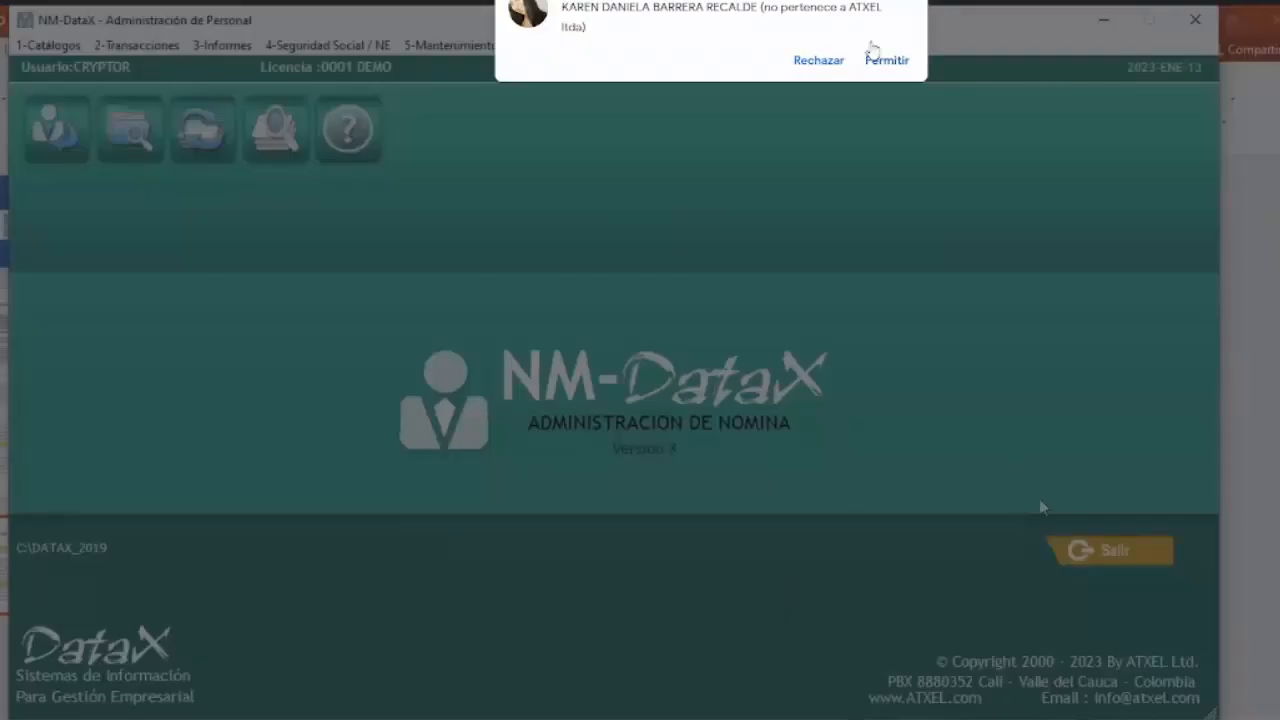
Admit the waiting participant to the call and open the Contabilidad General module in DataX.
click(885, 61)
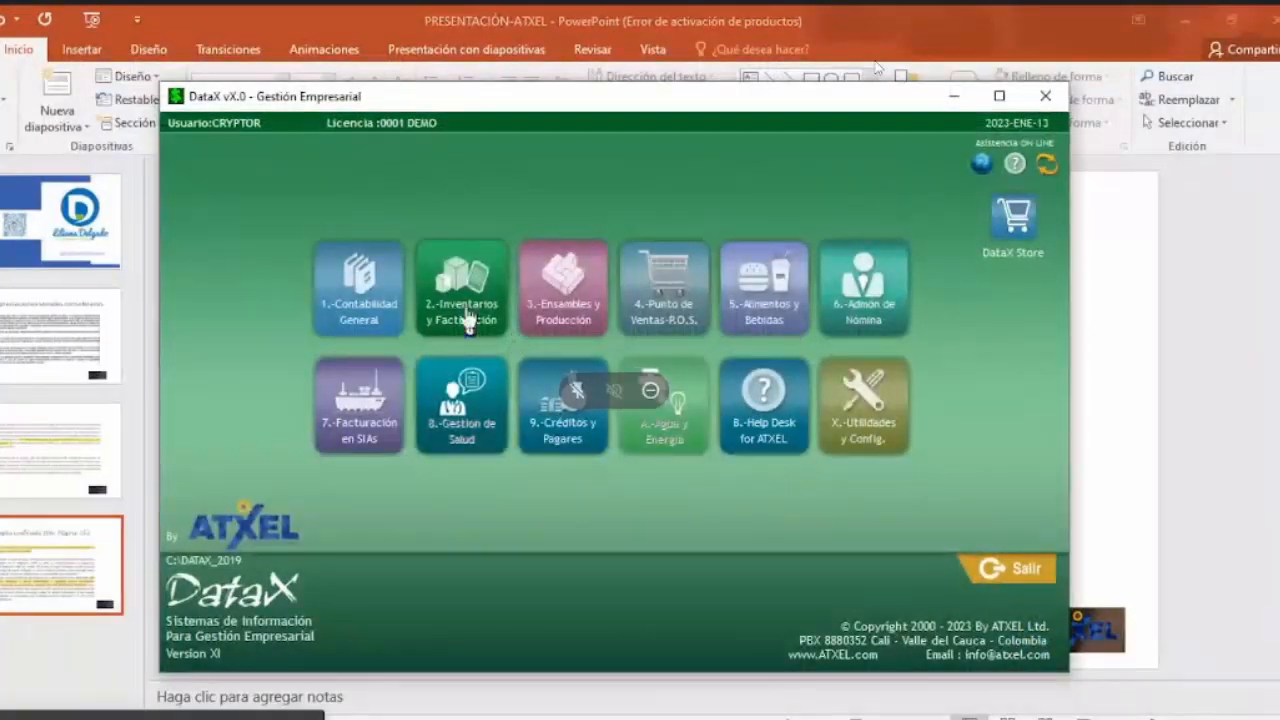
click(360, 322)
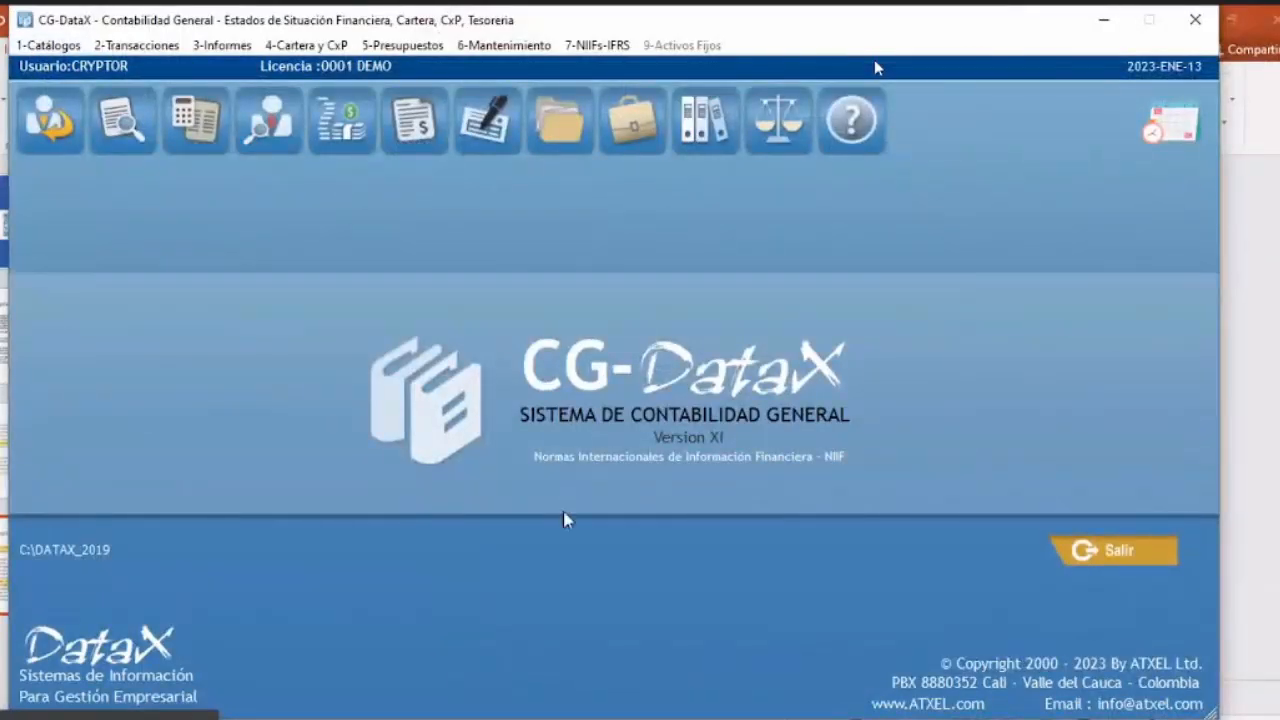
Switch to the Google Meet call window in Chrome.
mouse_move(675, 718)
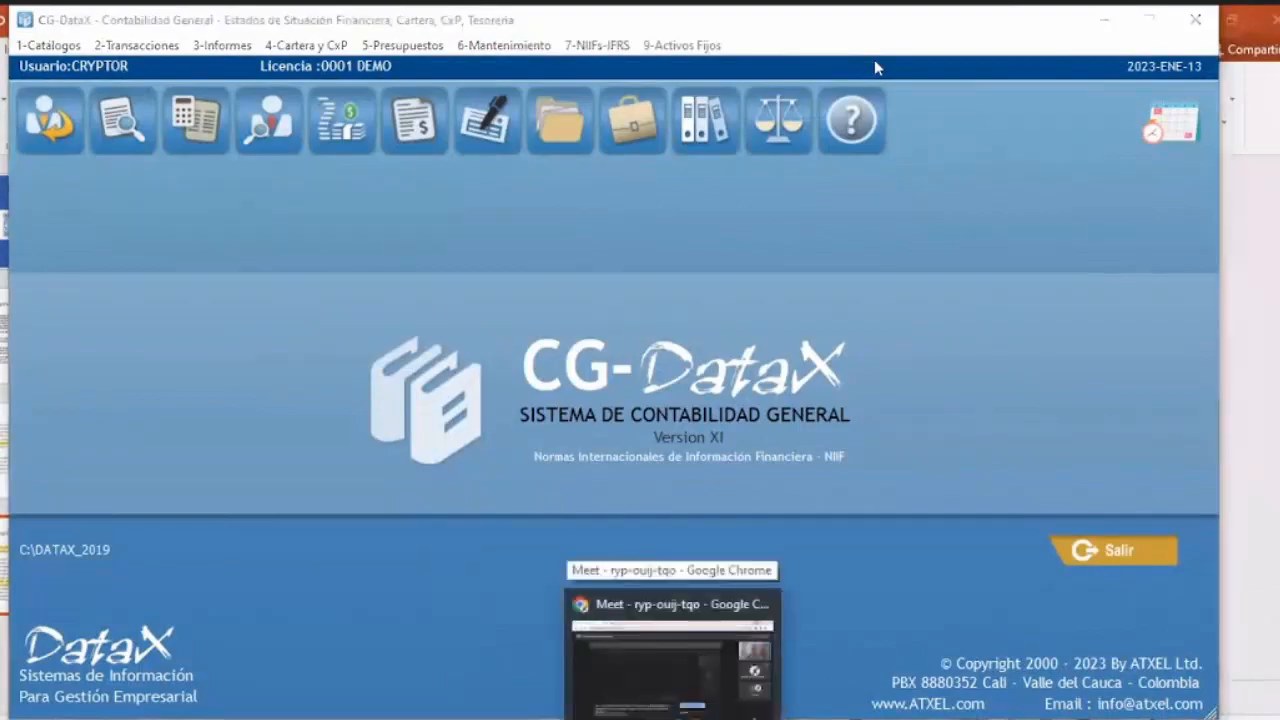
click(675, 680)
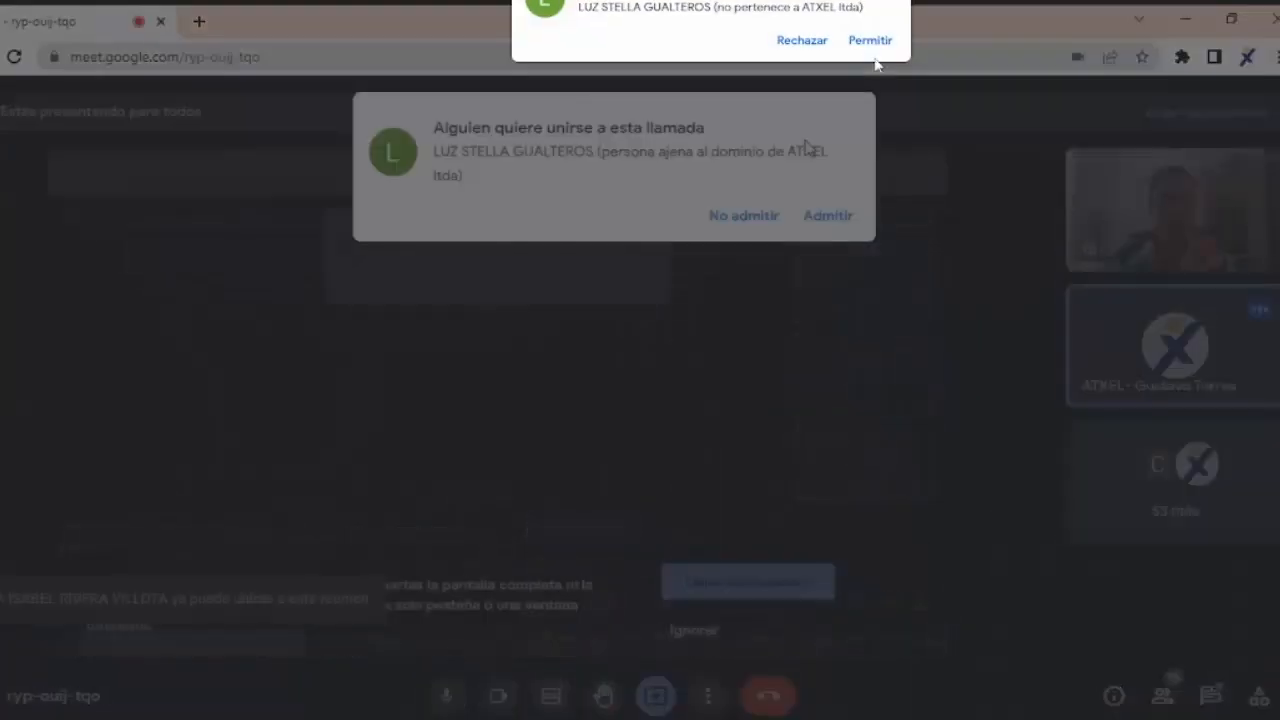
Admit the waiting participant and review the call's chat messages, returning to the DataX window.
click(843, 222)
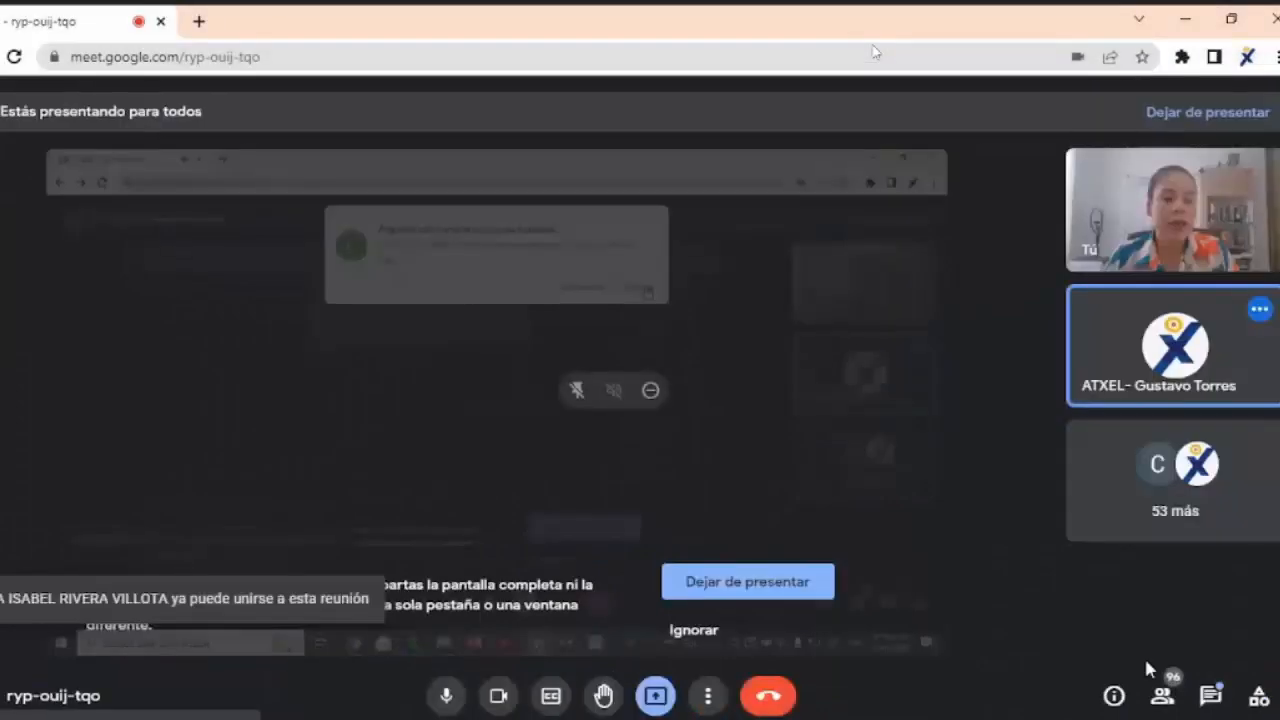
click(1211, 696)
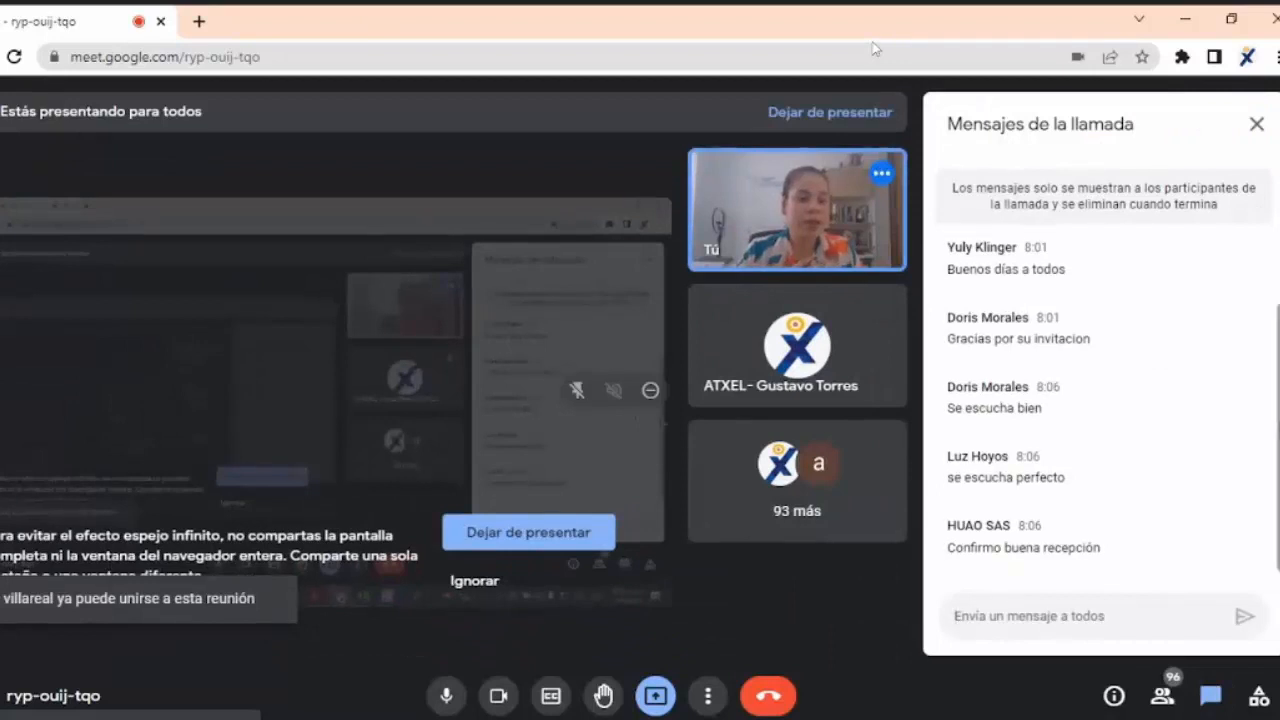
scroll(1158, 381, up, 2)
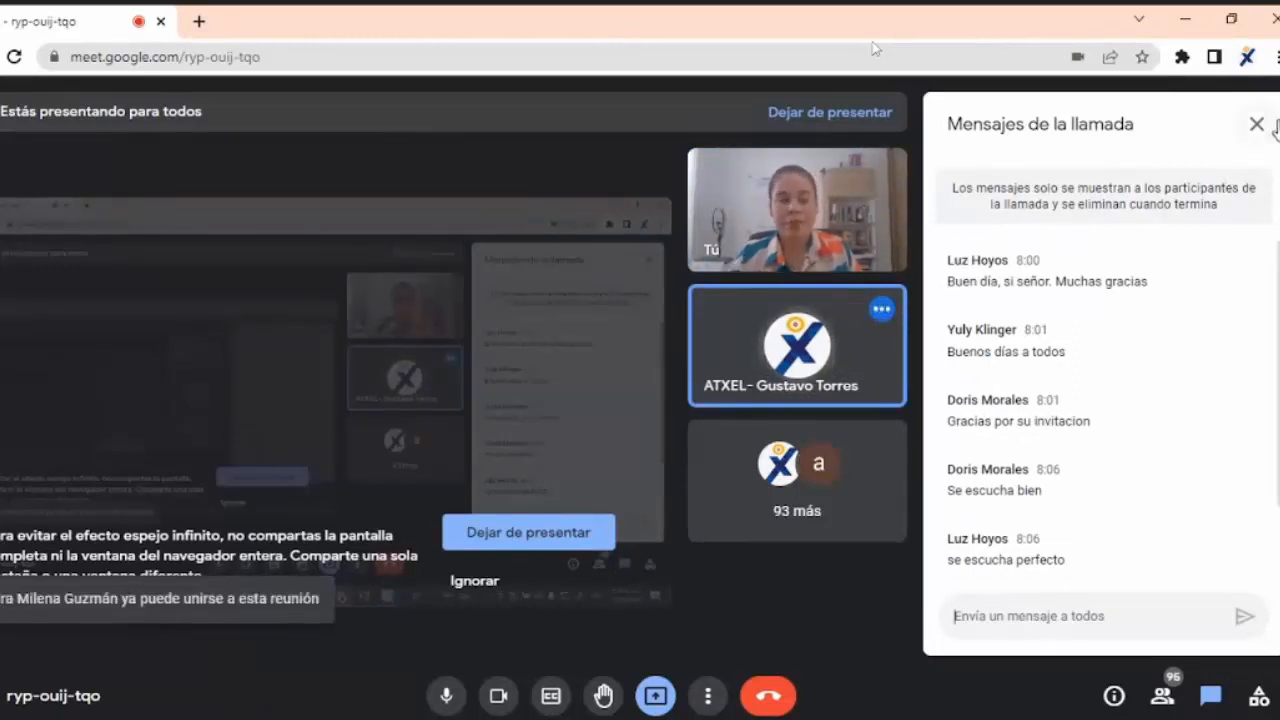
click(1186, 24)
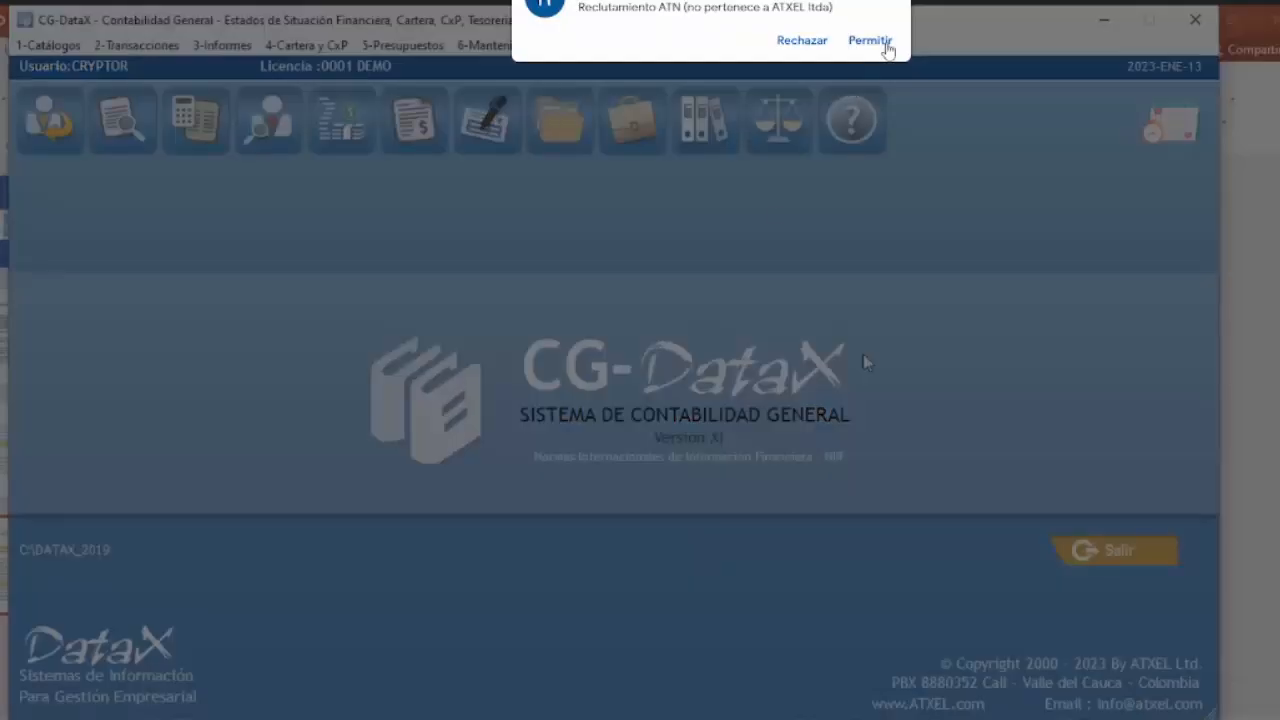
Admit the waiting participants and open the Tipos de Documentos y Consecutivos catalog in a reopened Contabilidad General module.
click(870, 41)
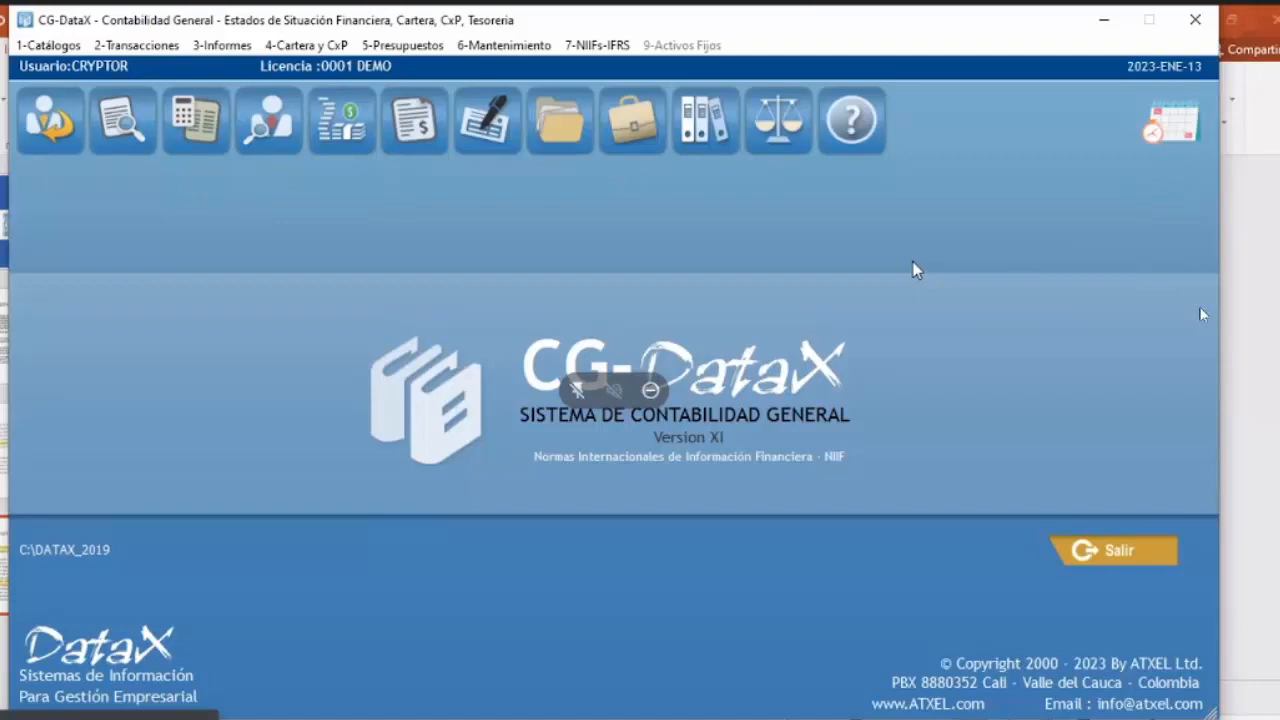
click(1076, 550)
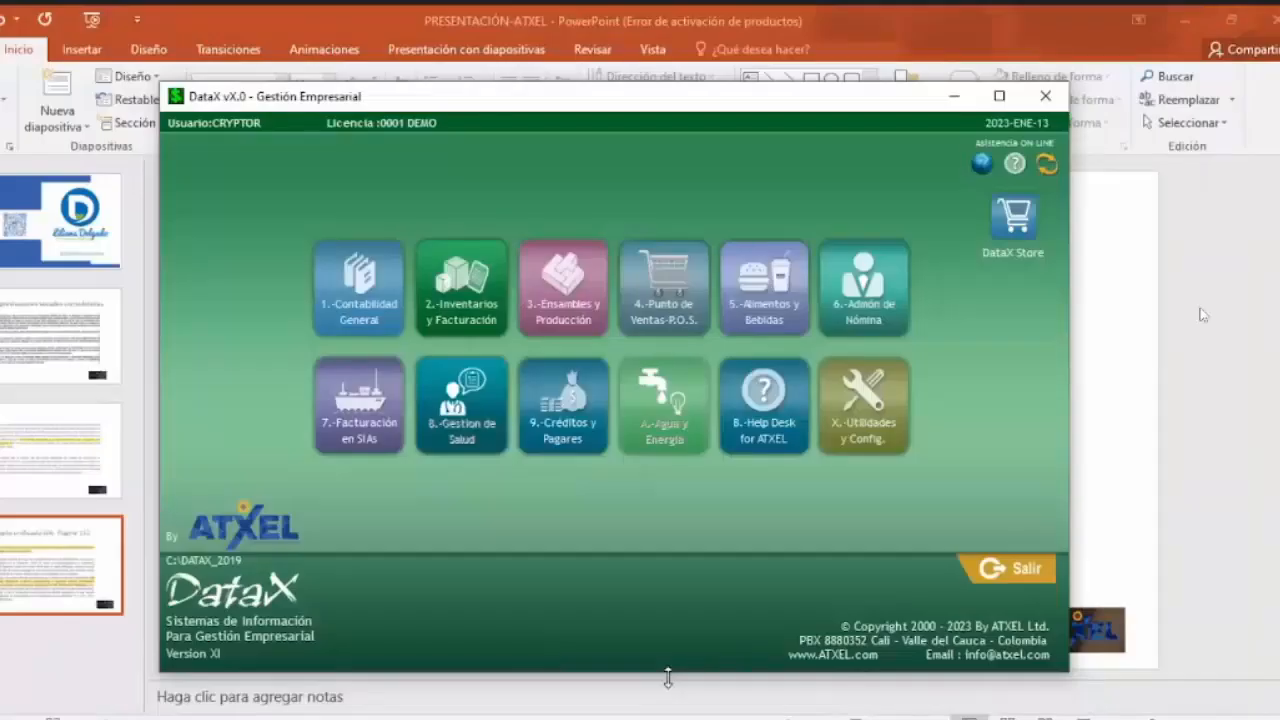
click(378, 318)
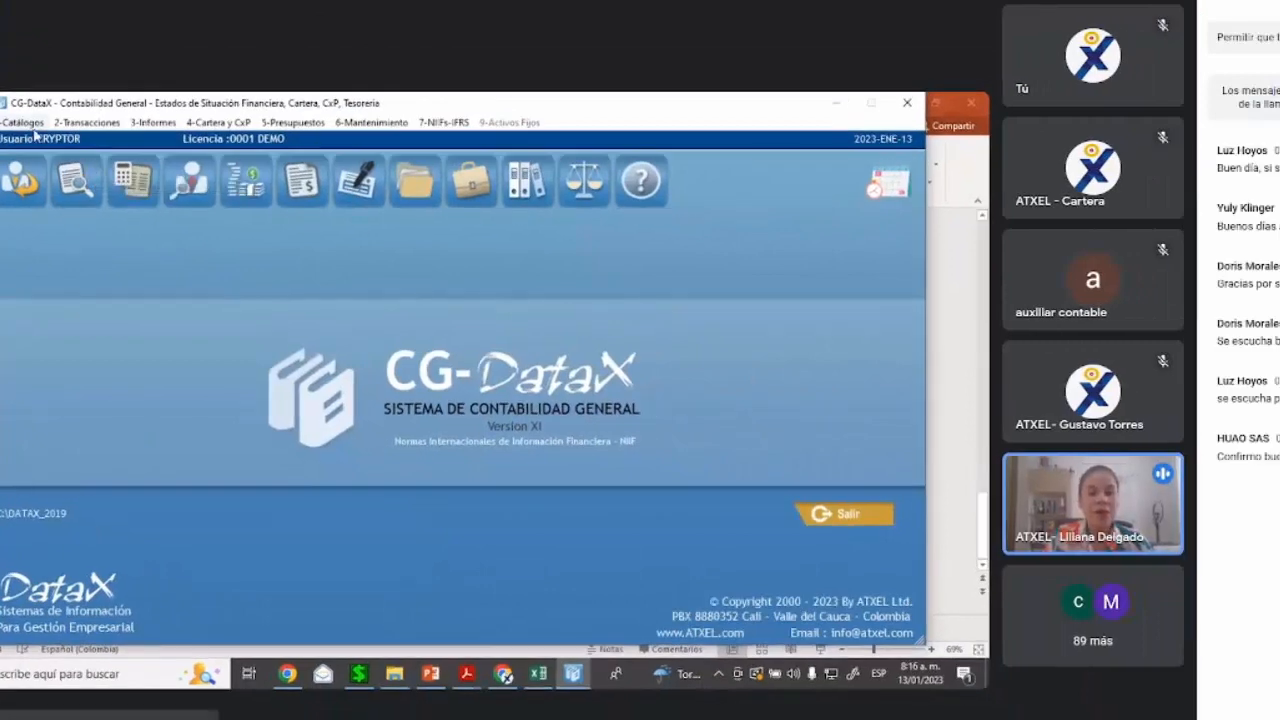
click(60, 54)
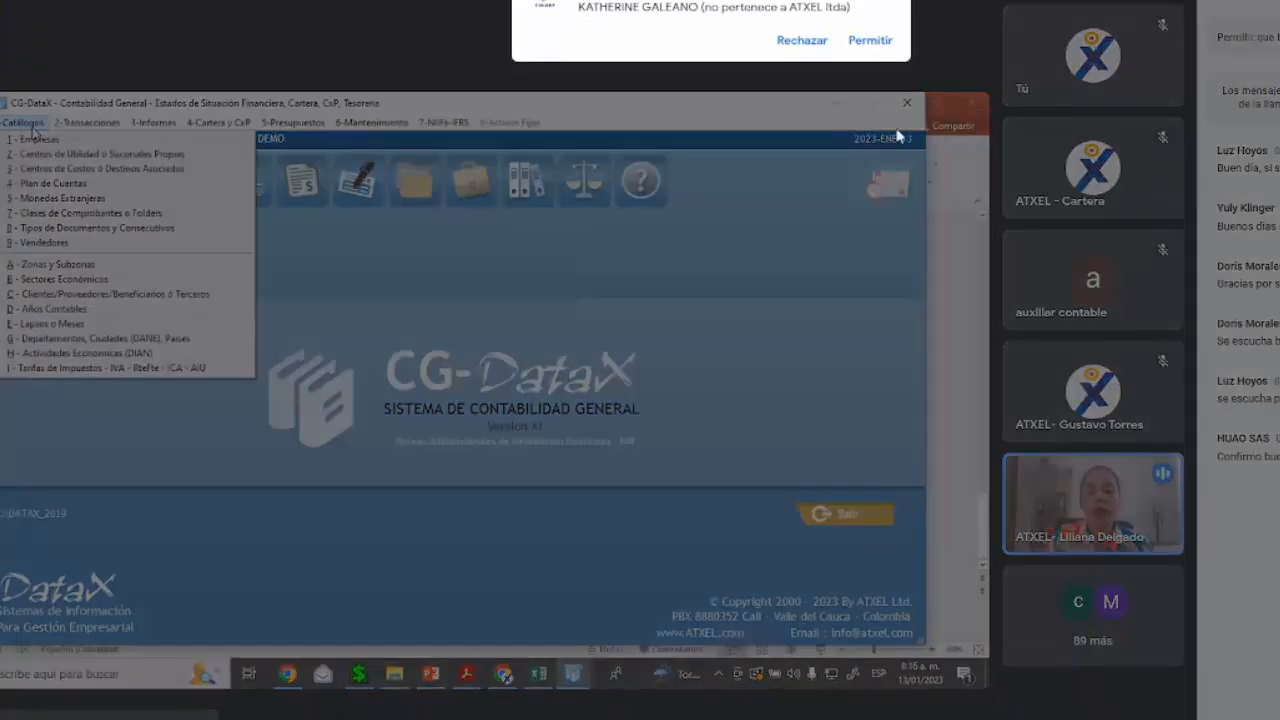
click(869, 40)
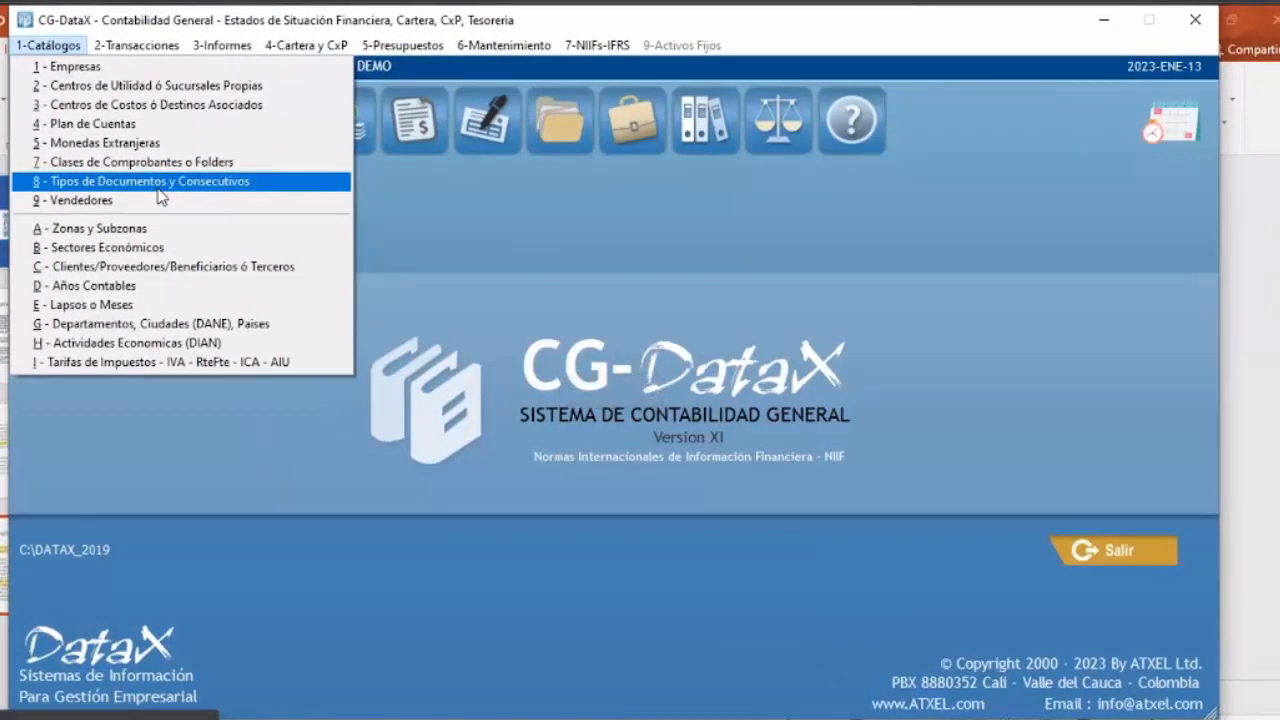
click(157, 183)
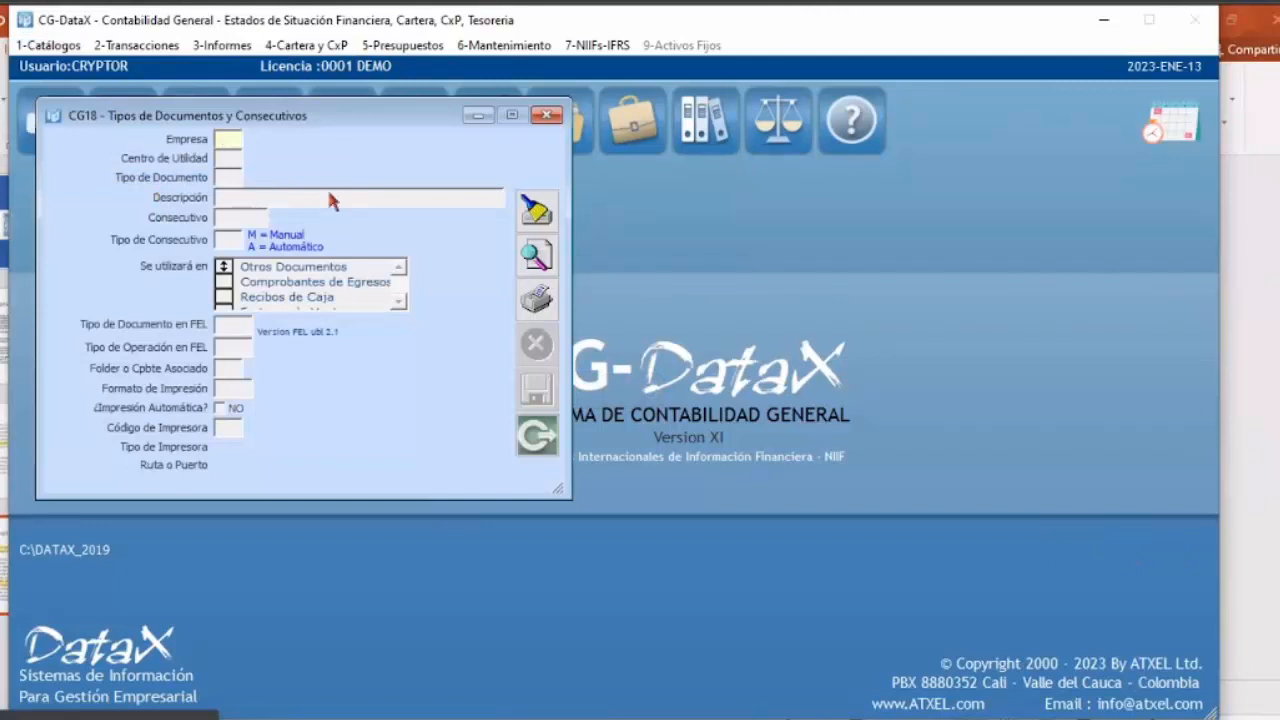
Look up document type CO for company 01 EMRPESA PRUEBA and Centro de Utilidad 01 Principal.
key(Return)
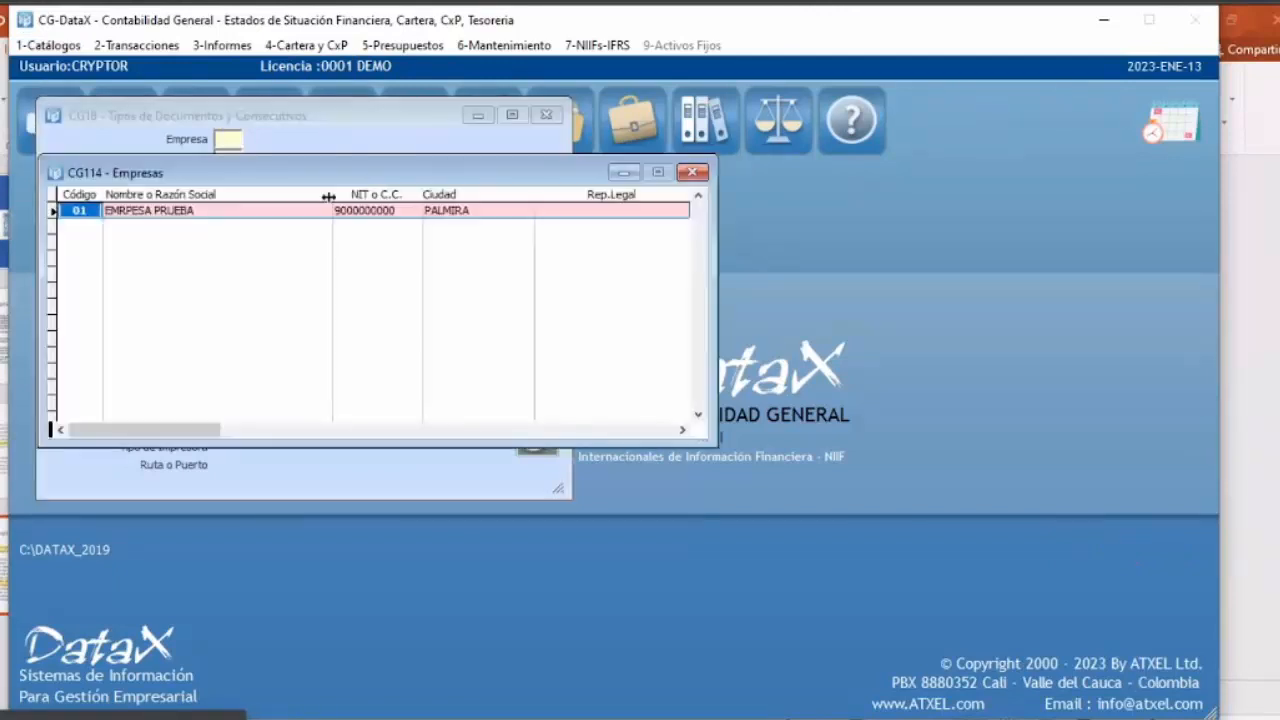
key(Return)
key(Return)
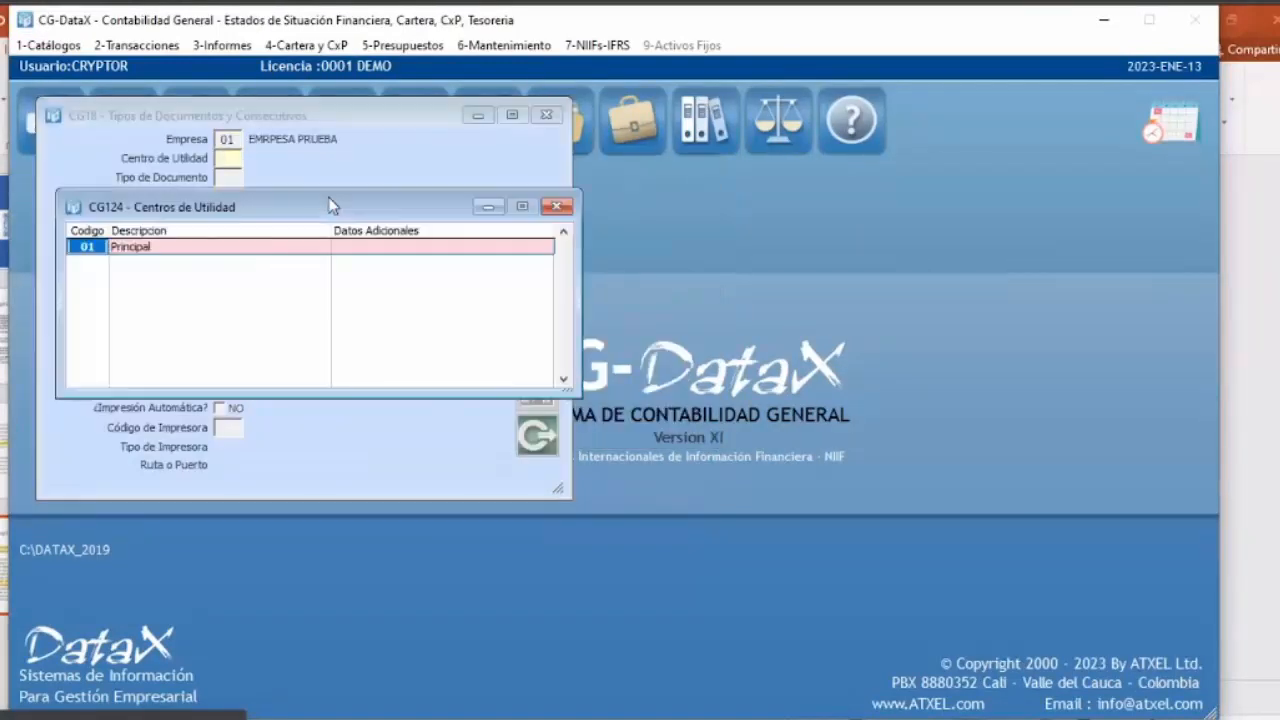
key(Return)
text(CO)
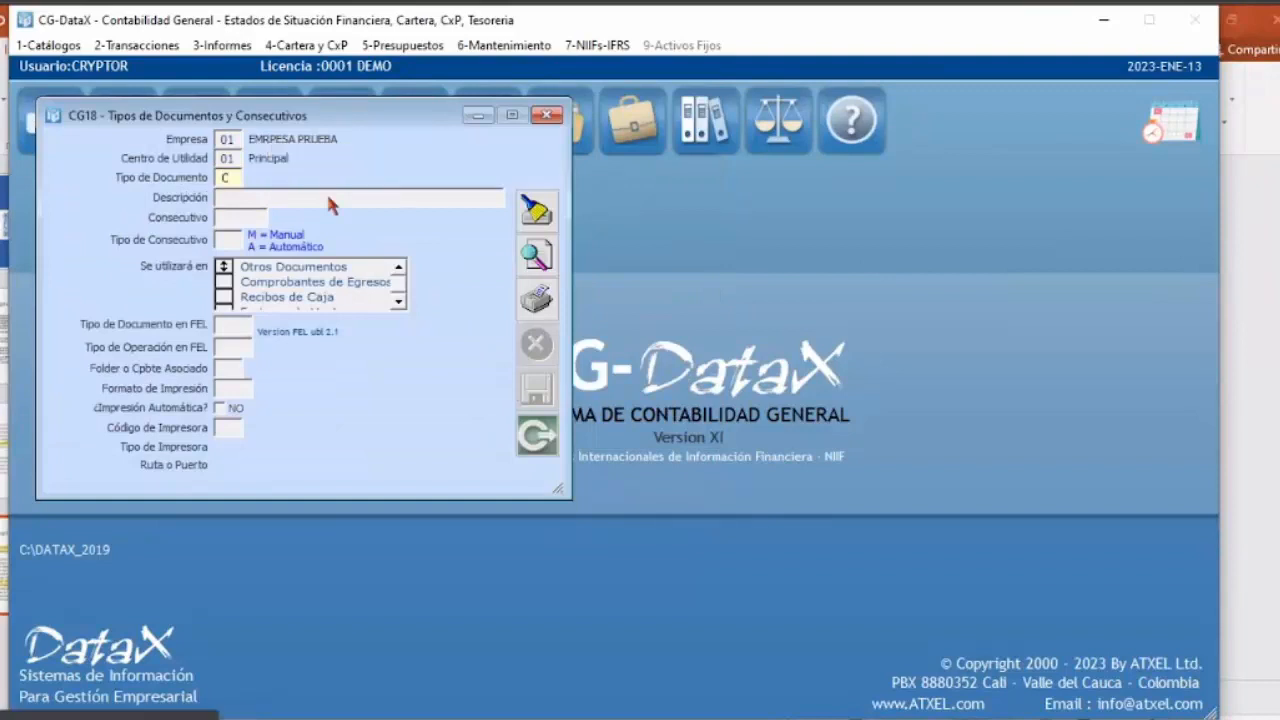
key(Return)
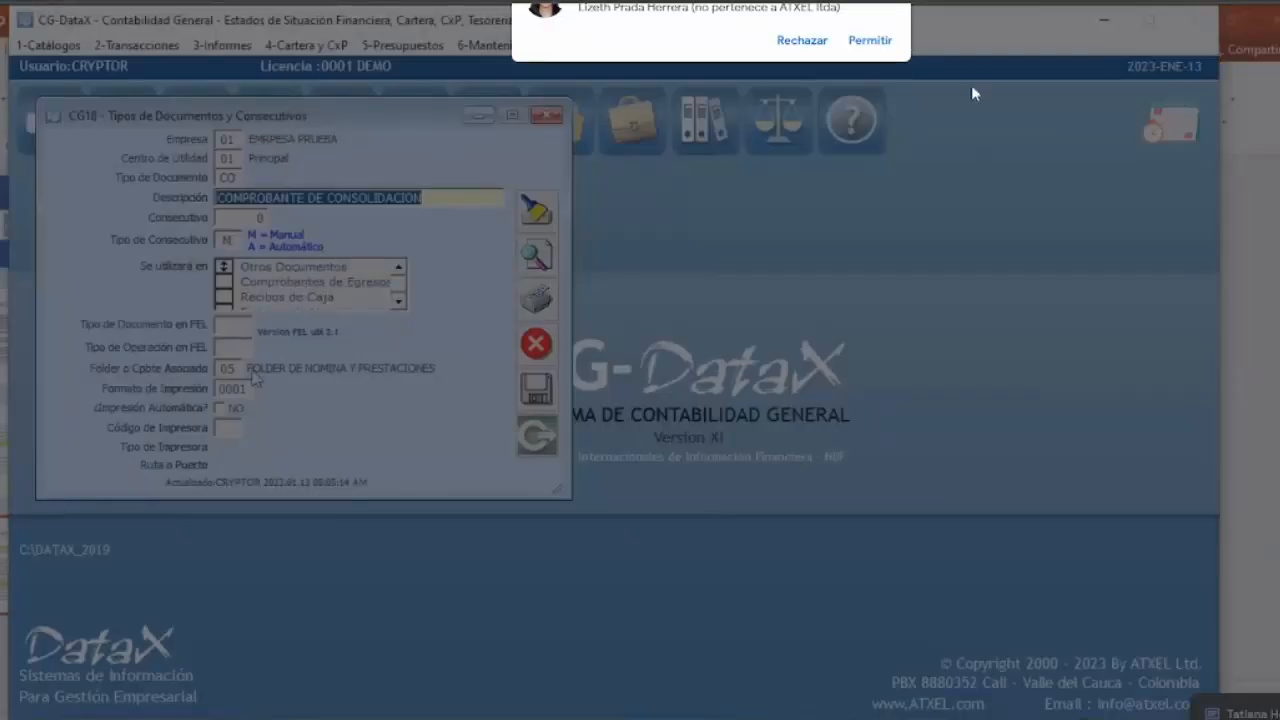
Admit the participants waiting to join the call while keeping the CO document type record open.
click(870, 41)
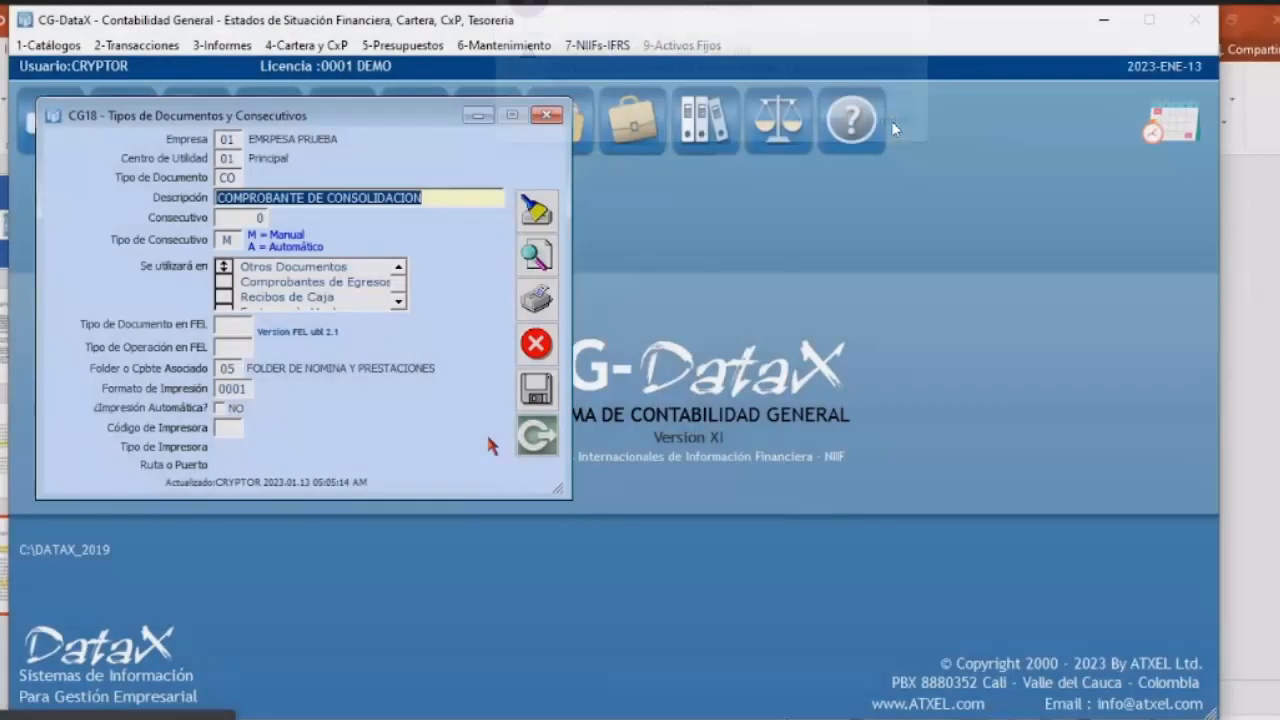
click(887, 120)
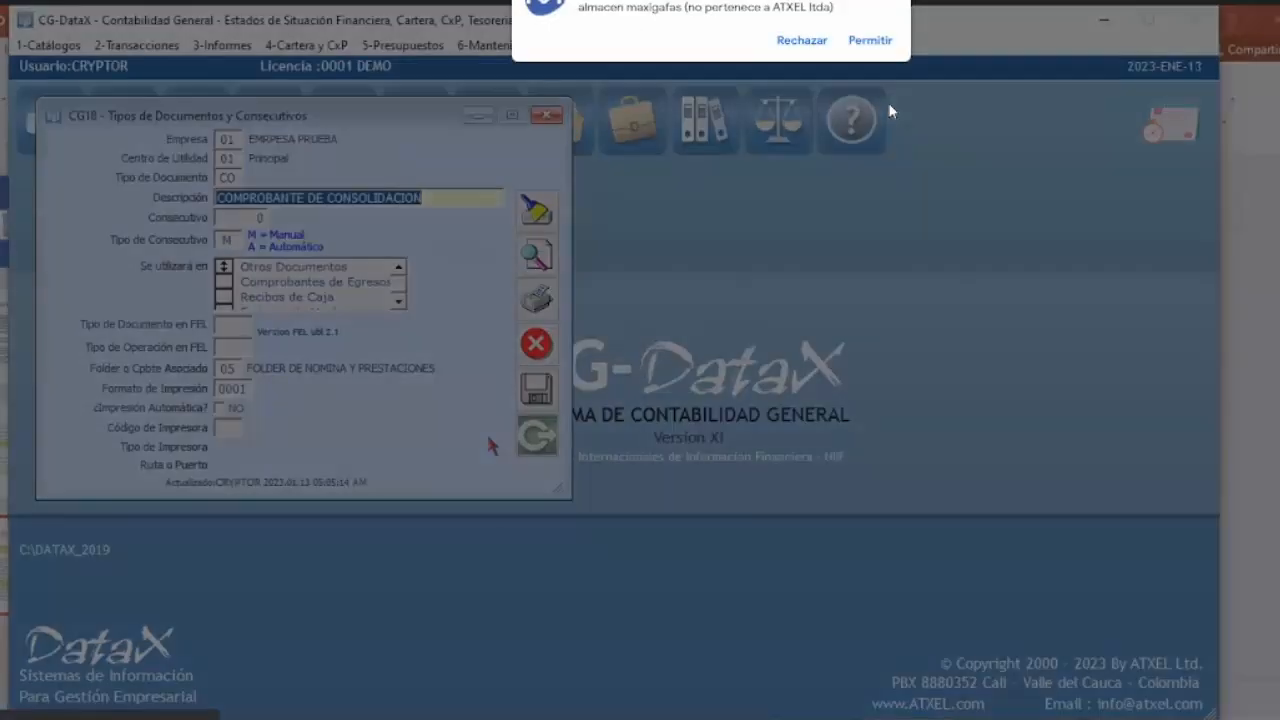
click(870, 41)
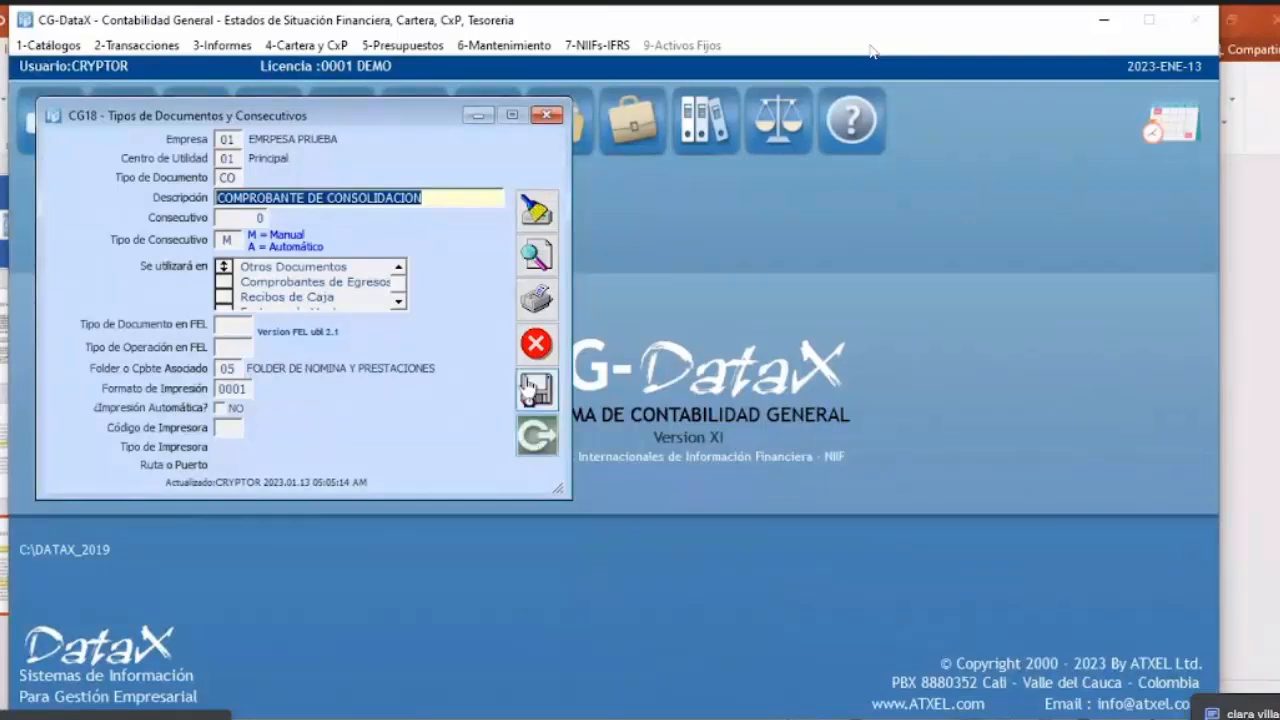
Leave Contabilidad General for the Admón de Nómina module and admit the participants waiting to join.
click(535, 438)
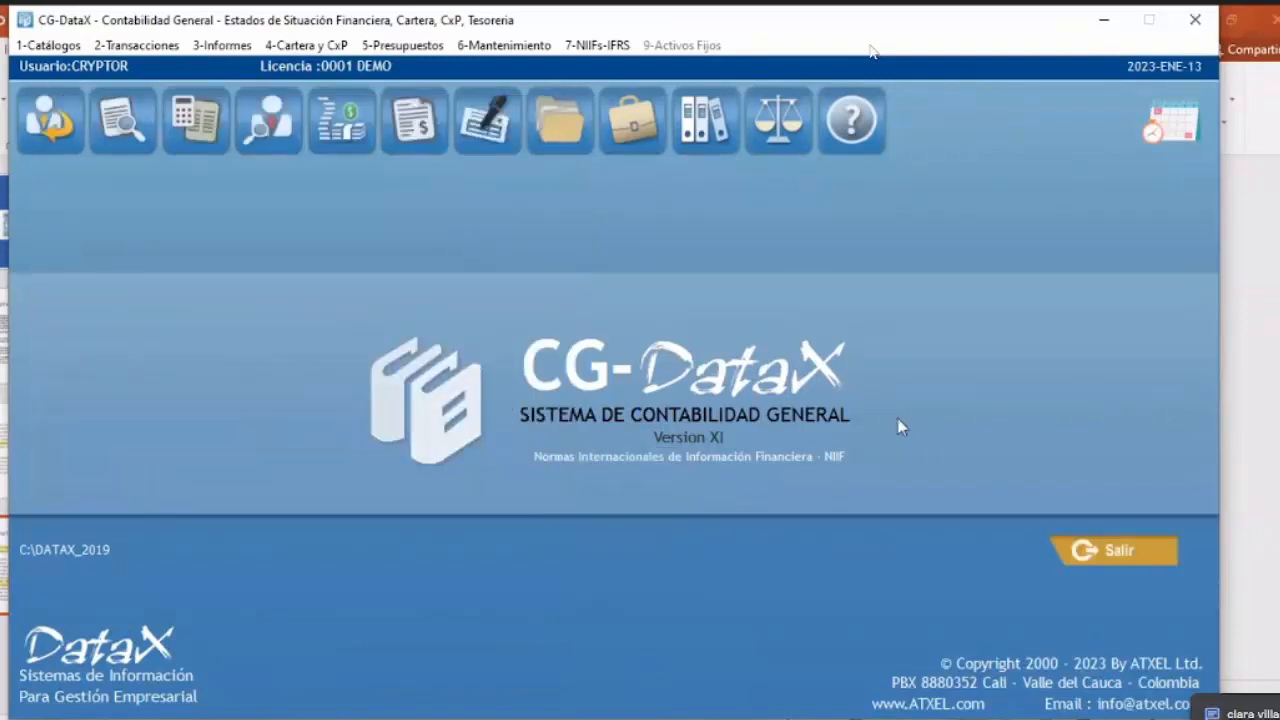
click(1118, 552)
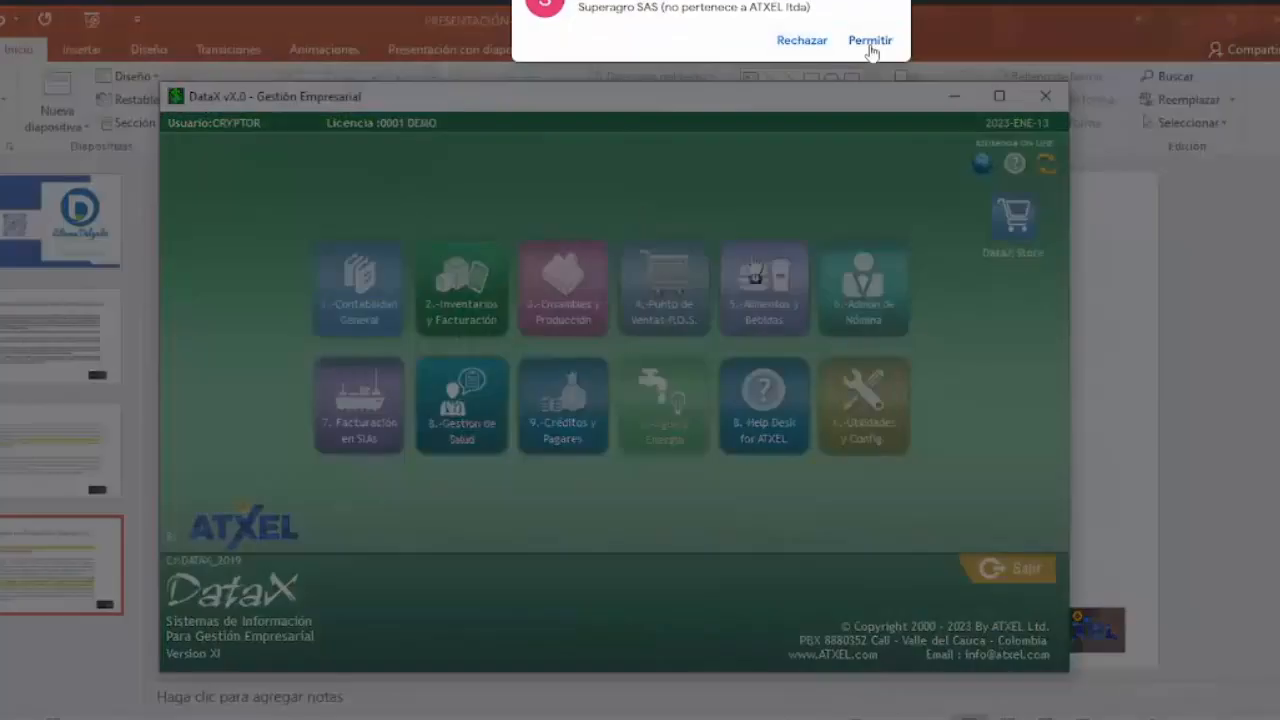
click(869, 42)
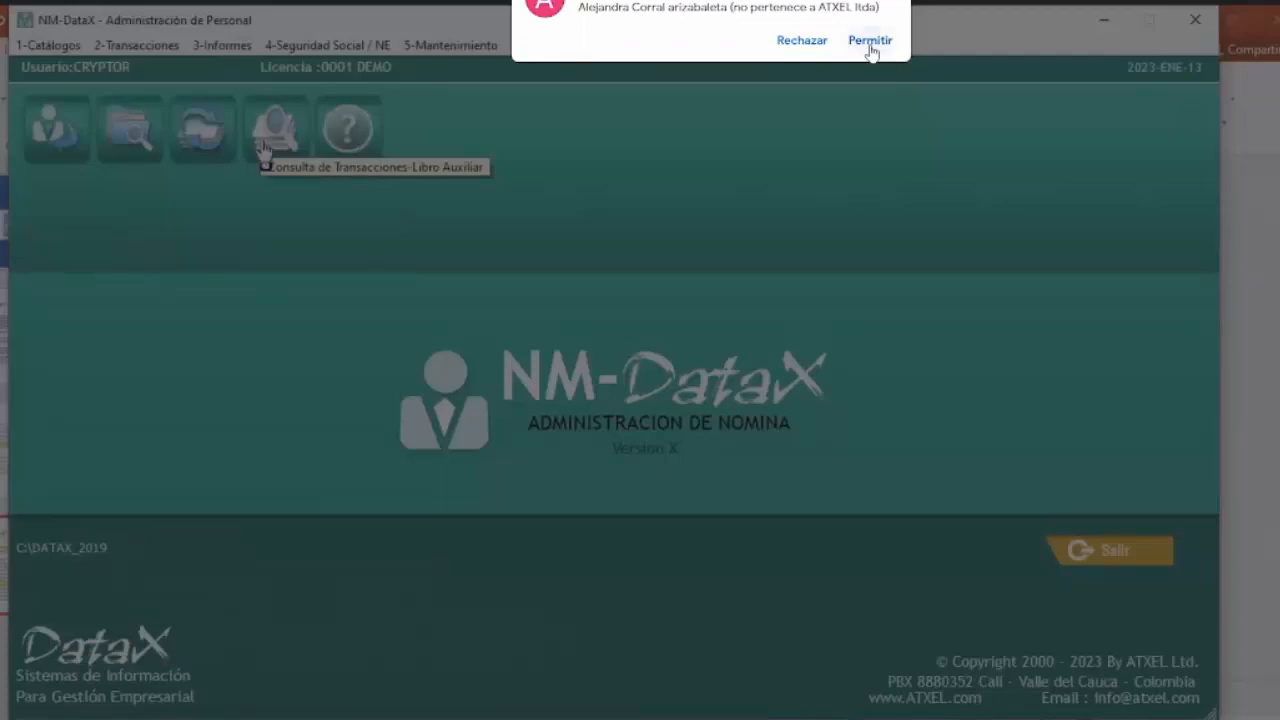
click(869, 42)
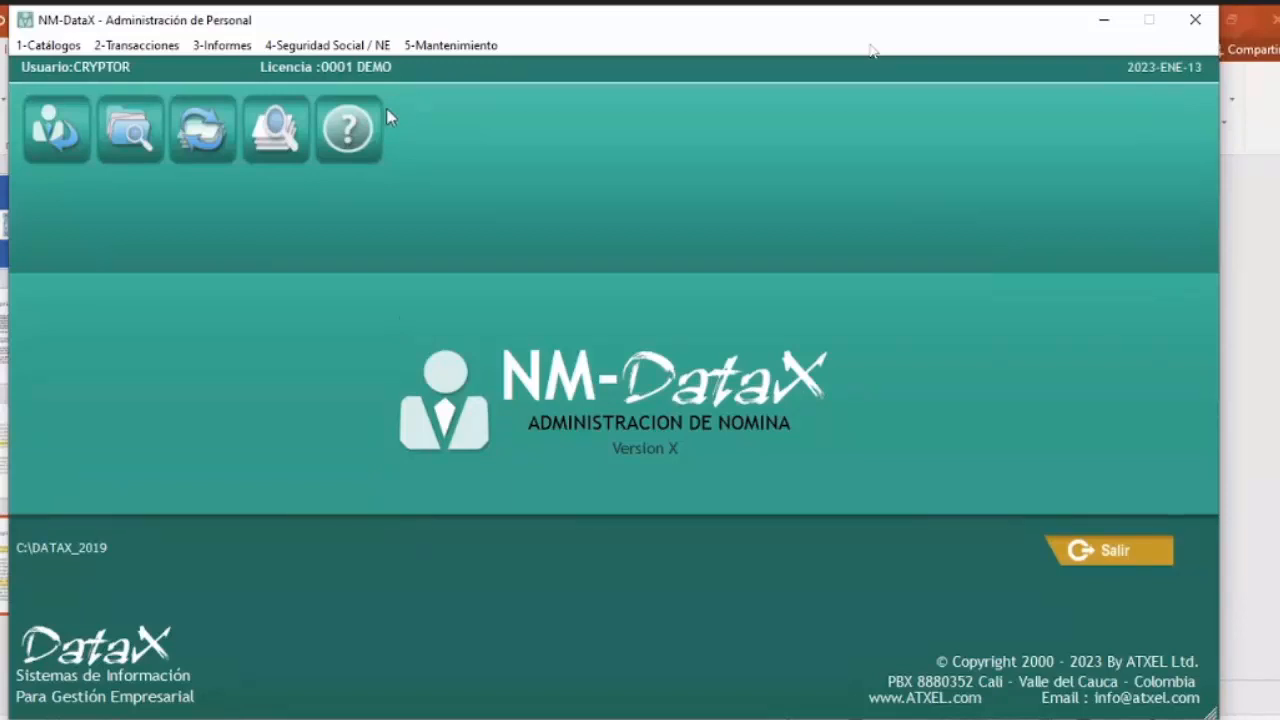
Consult the Documentos de Nómina list of company 01 for year 2022, month 12.
click(149, 50)
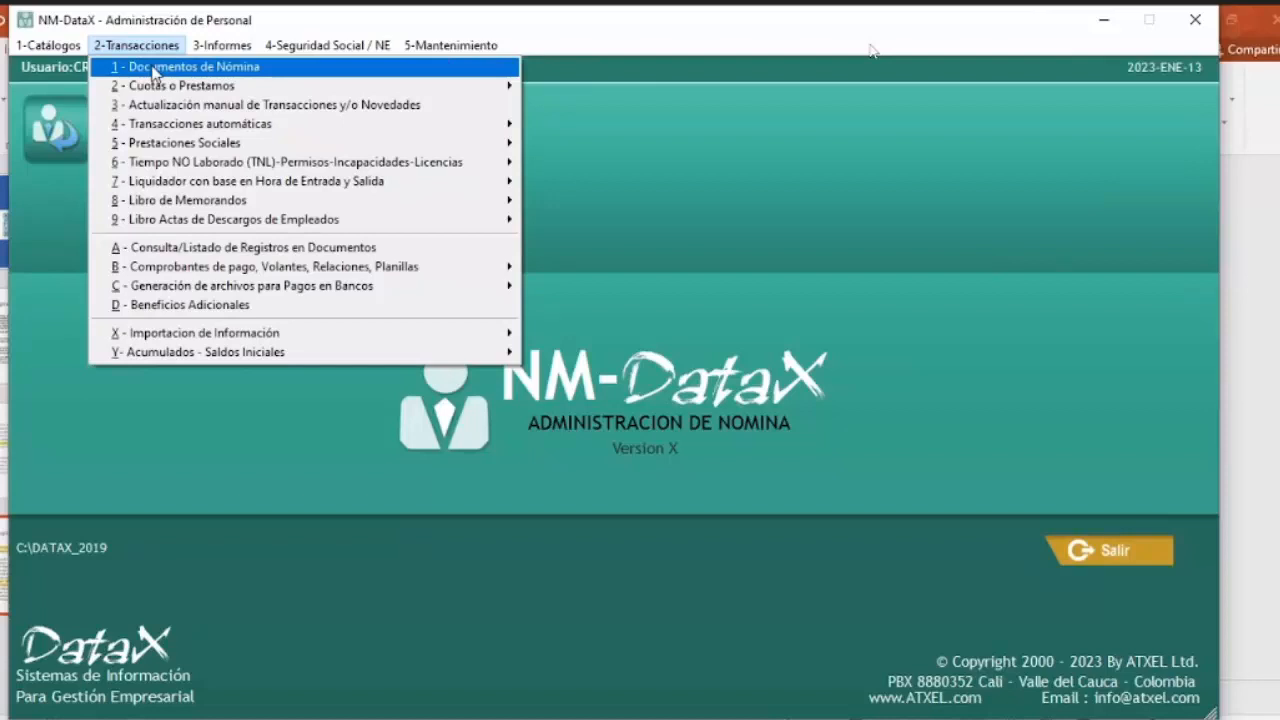
click(154, 72)
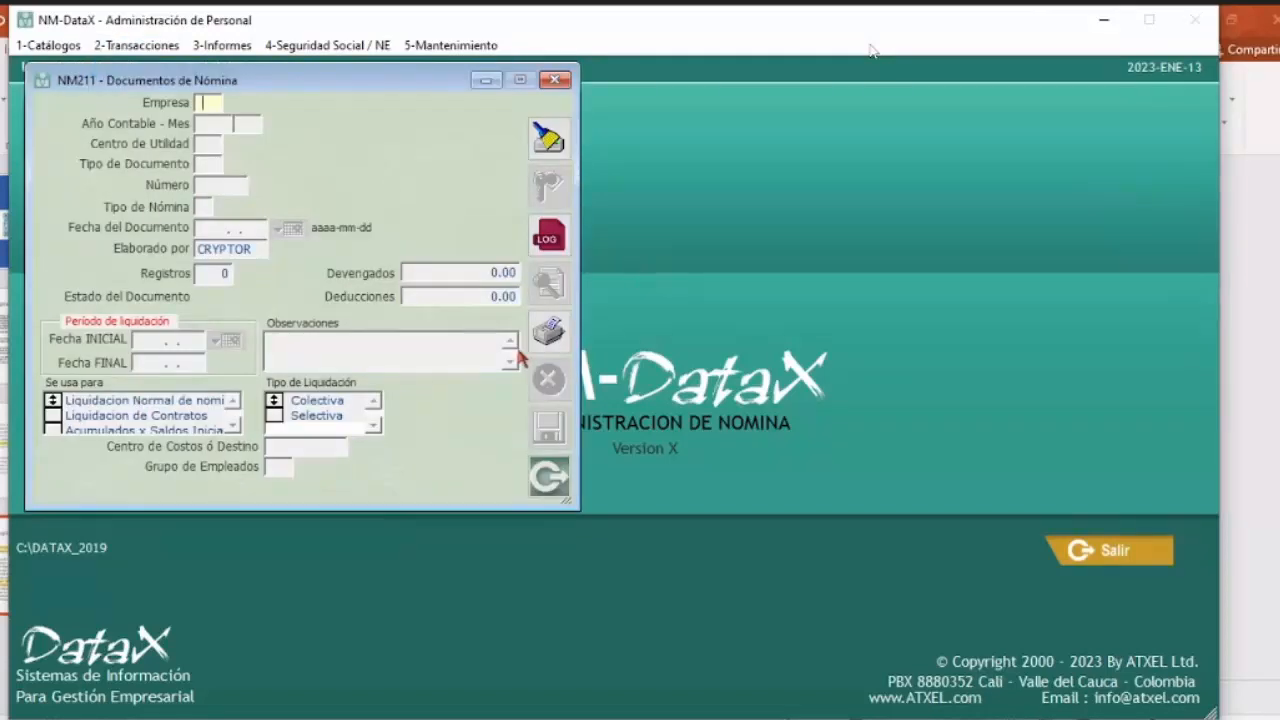
key(F2)
key(Return)
text(202212)
key(F3)
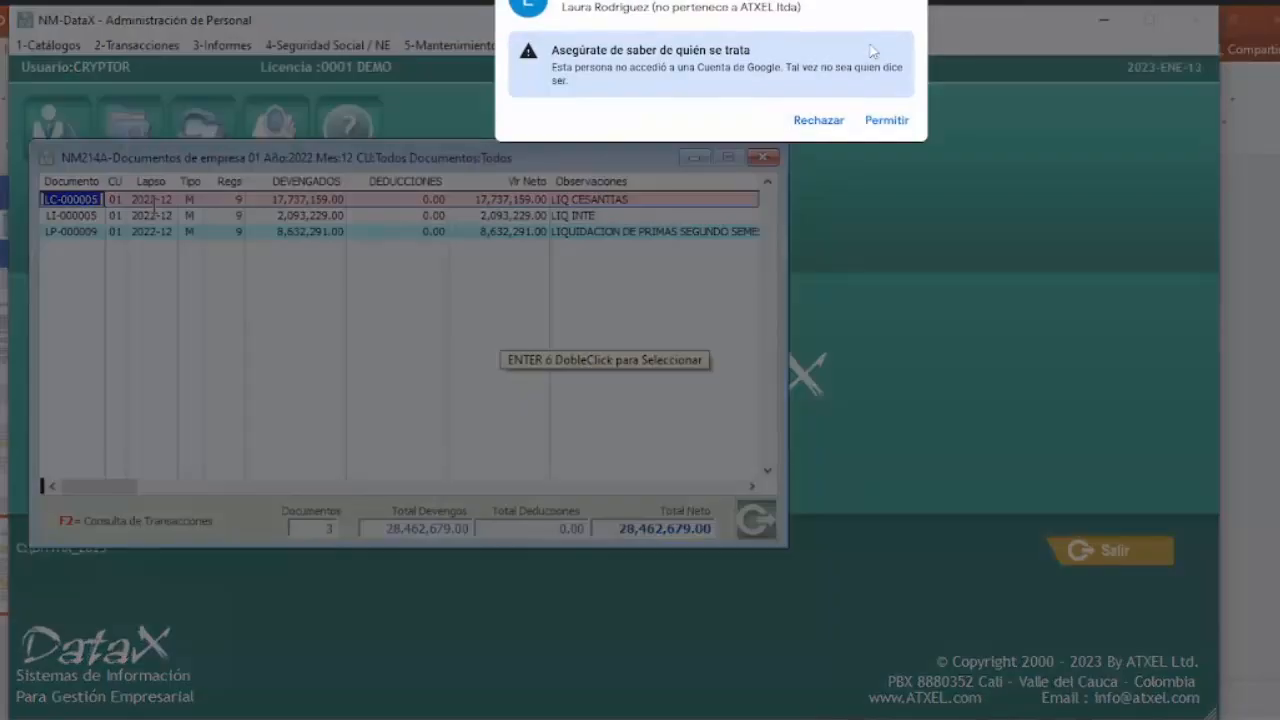
Highlight the LP-000009 document in the payroll list while admitting the waiting participants, and close the list.
click(900, 122)
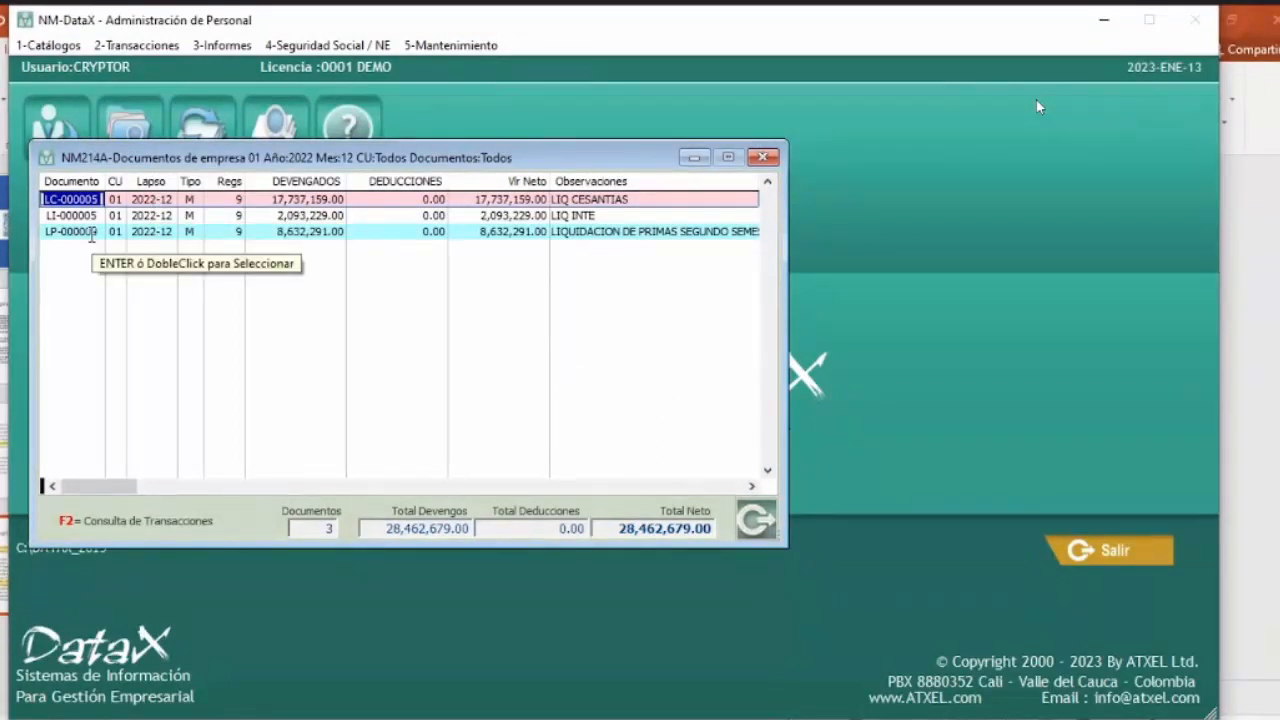
click(91, 234)
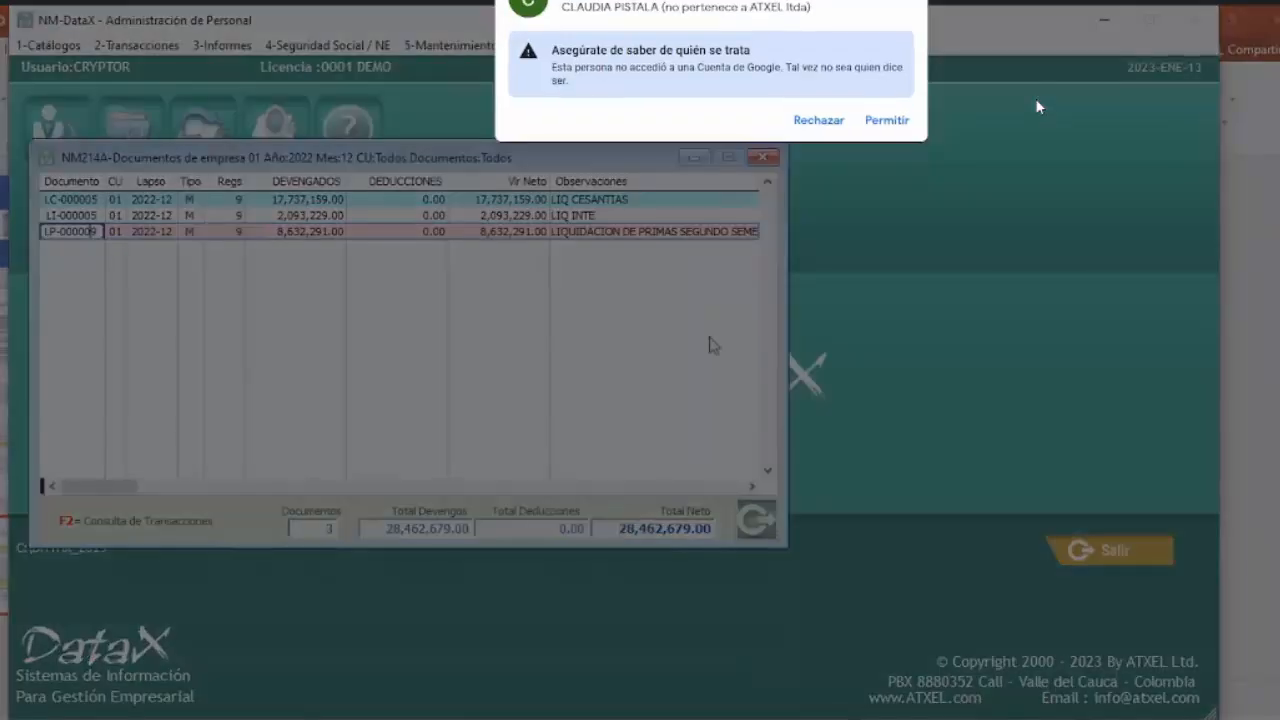
click(890, 124)
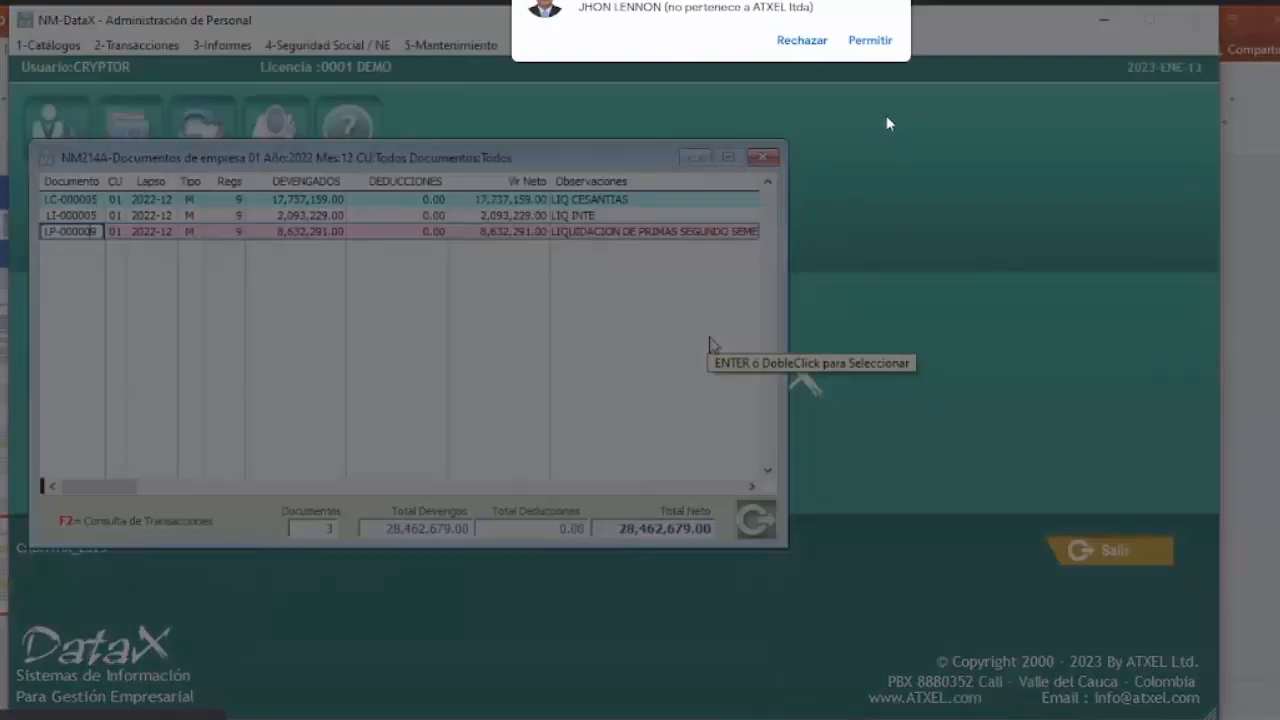
click(857, 43)
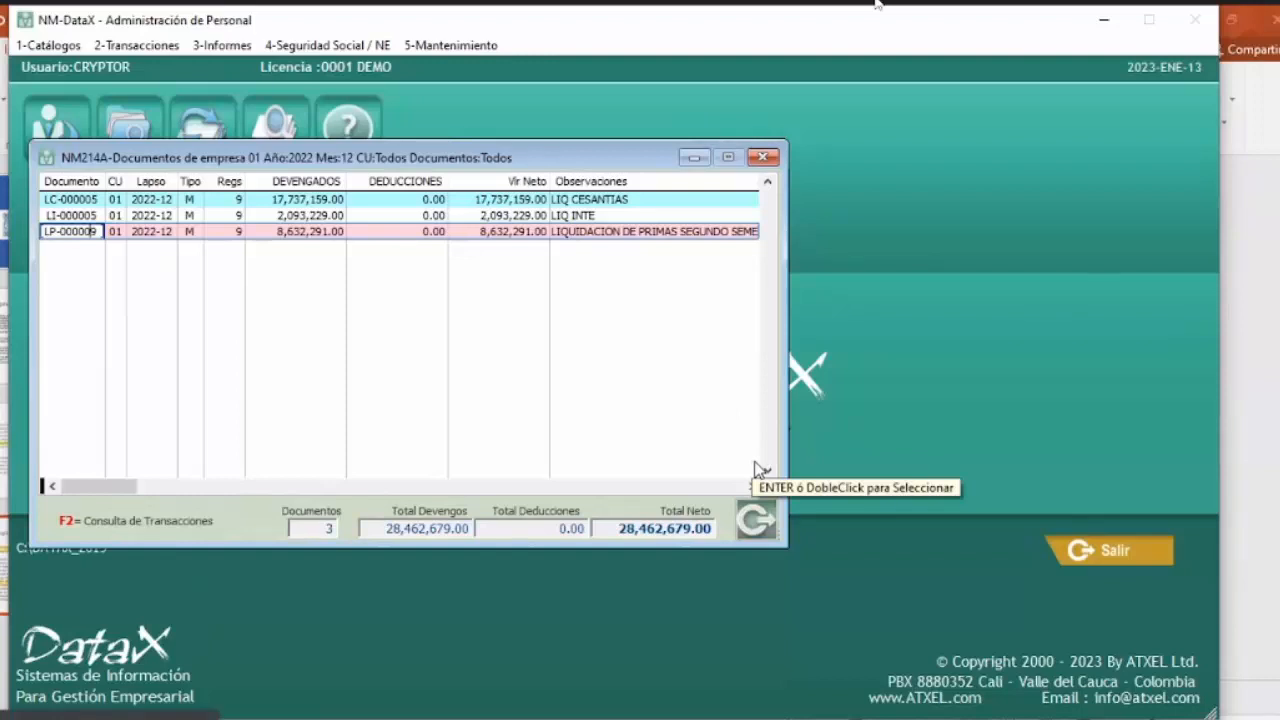
click(757, 520)
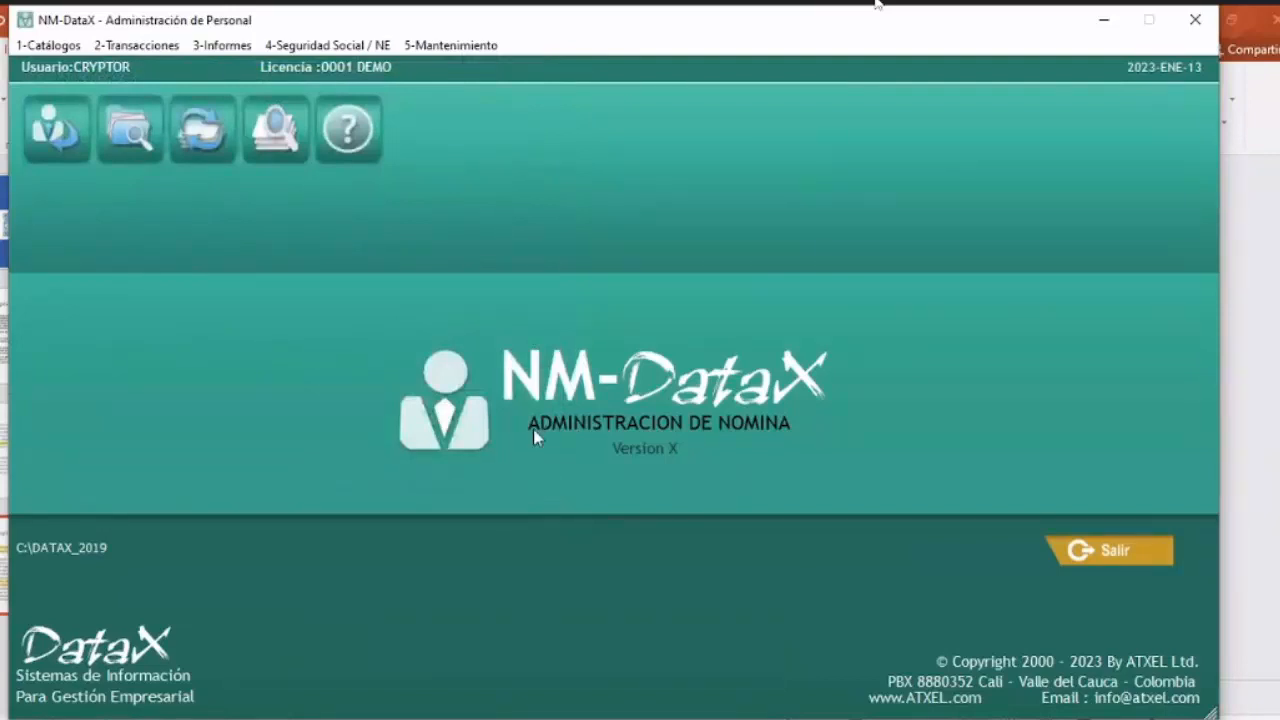
Open Generar Consolidación for Prestaciones Sociales and set company 01, C.U. 01 and period 2022-12.
click(224, 46)
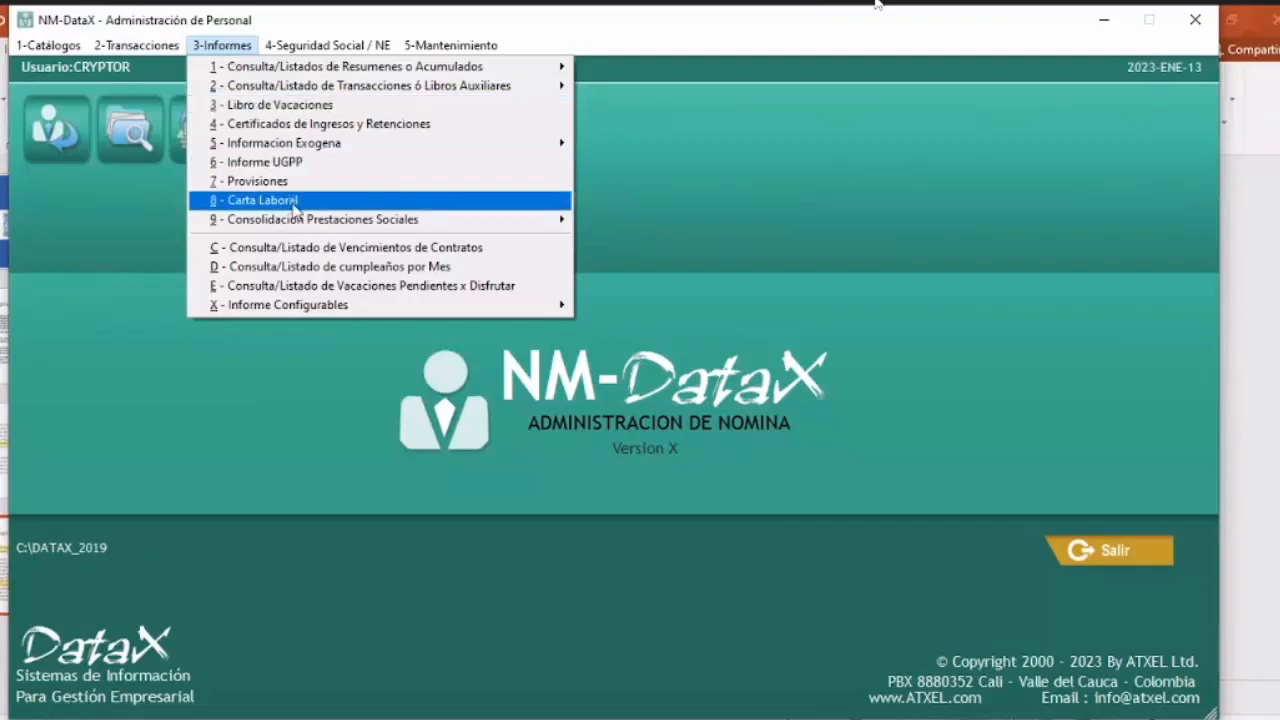
mouse_move(307, 228)
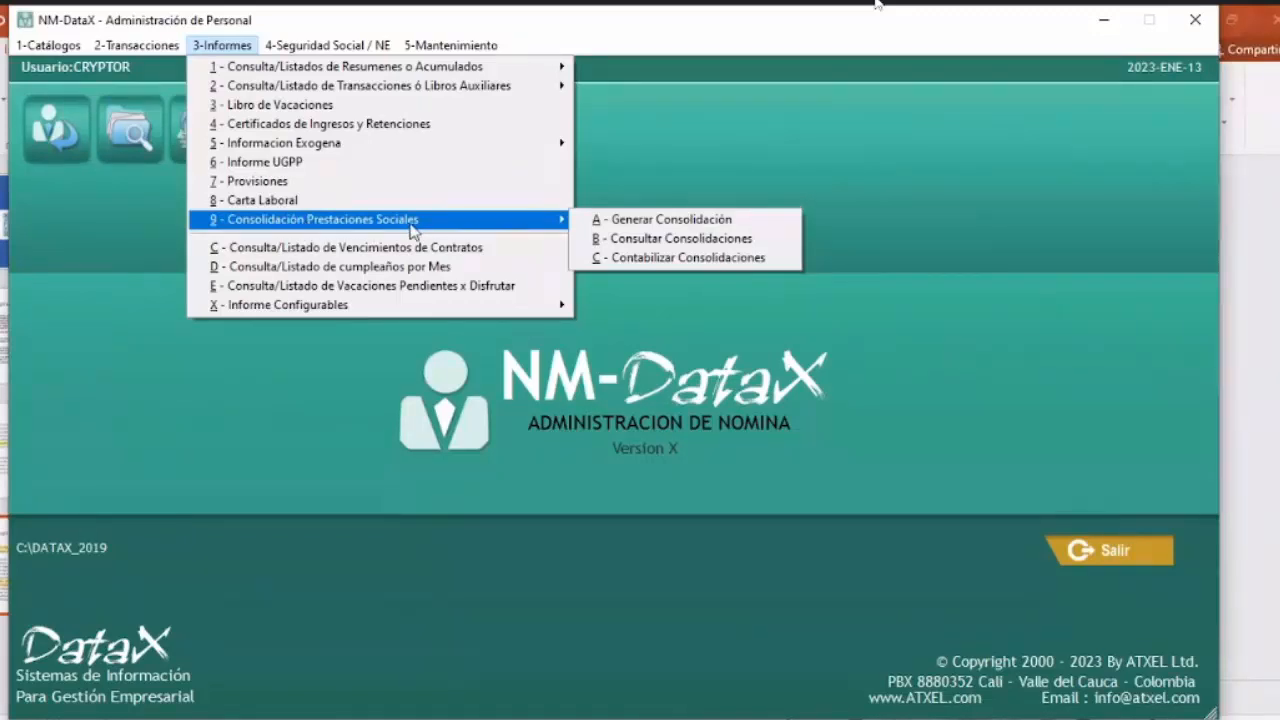
click(600, 221)
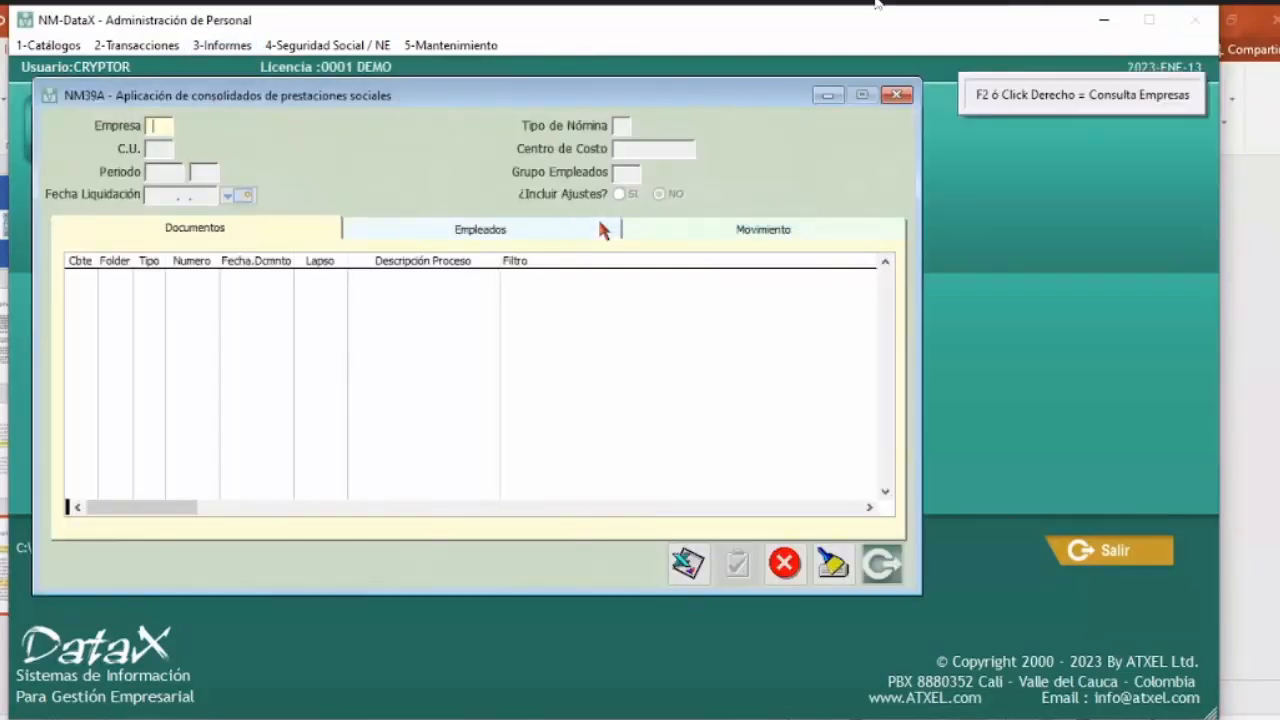
key(F2)
key(Return)
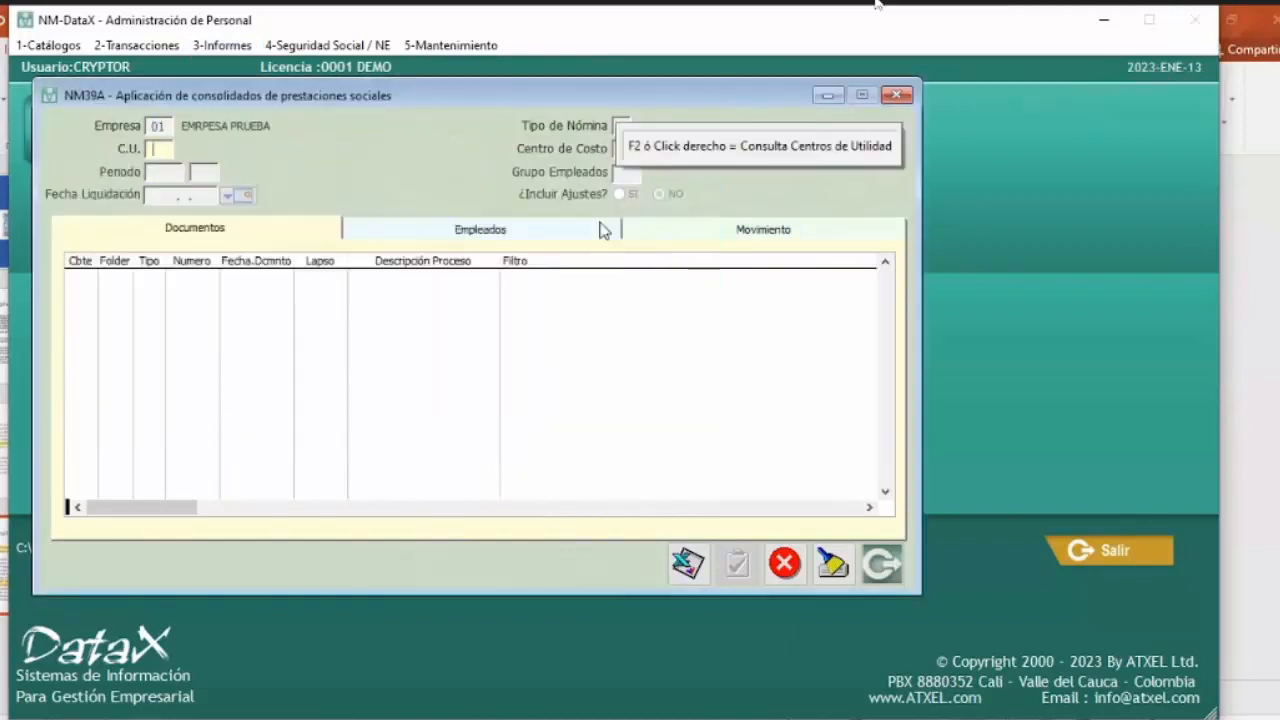
key(F2)
key(Return)
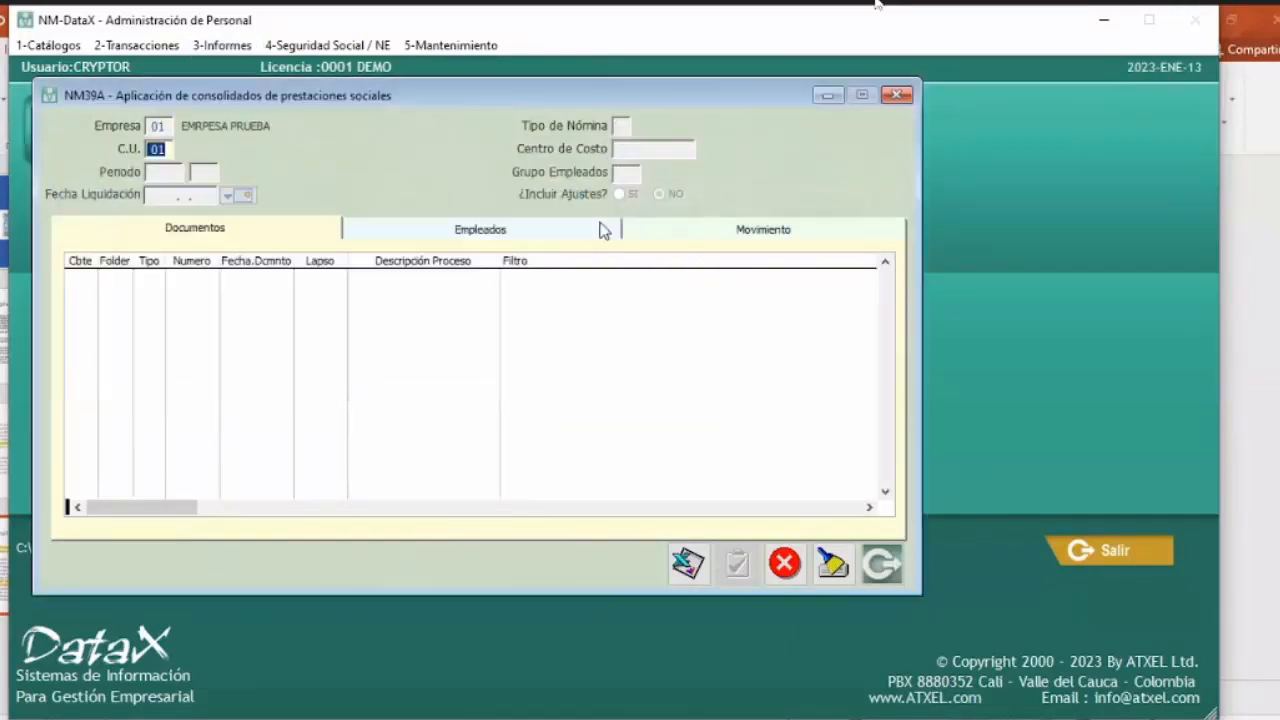
key(Return)
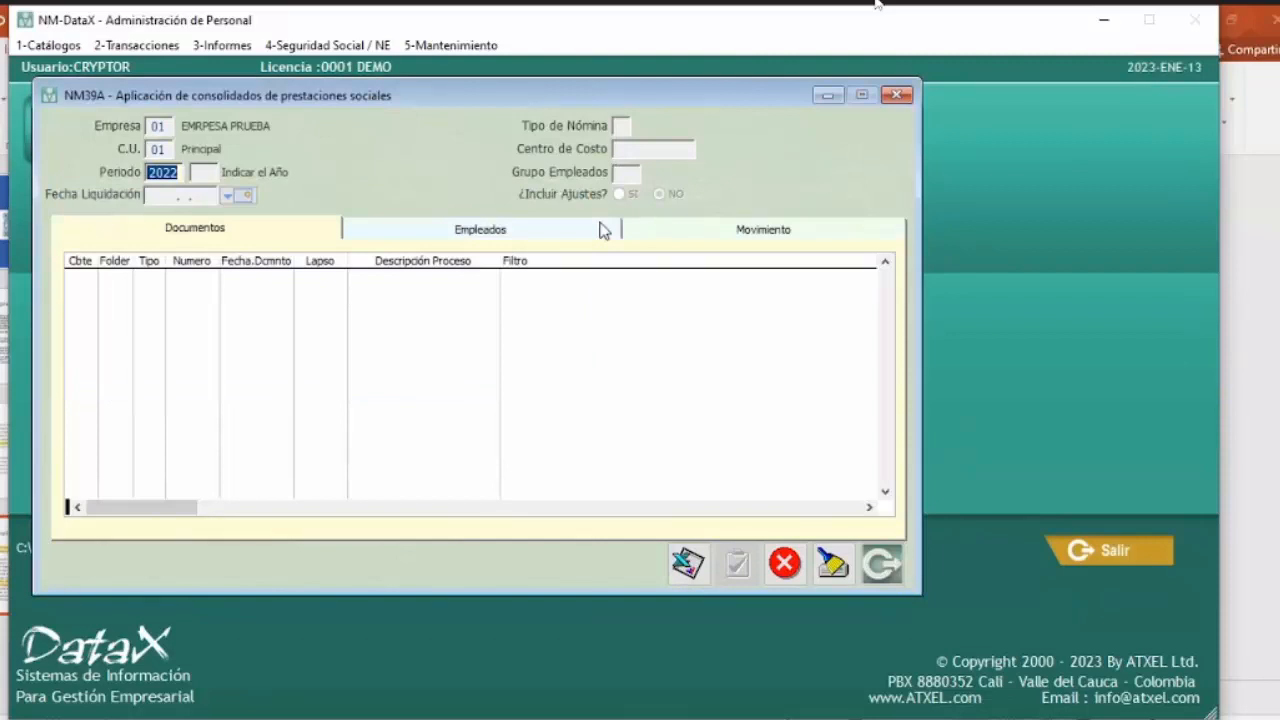
key(Return)
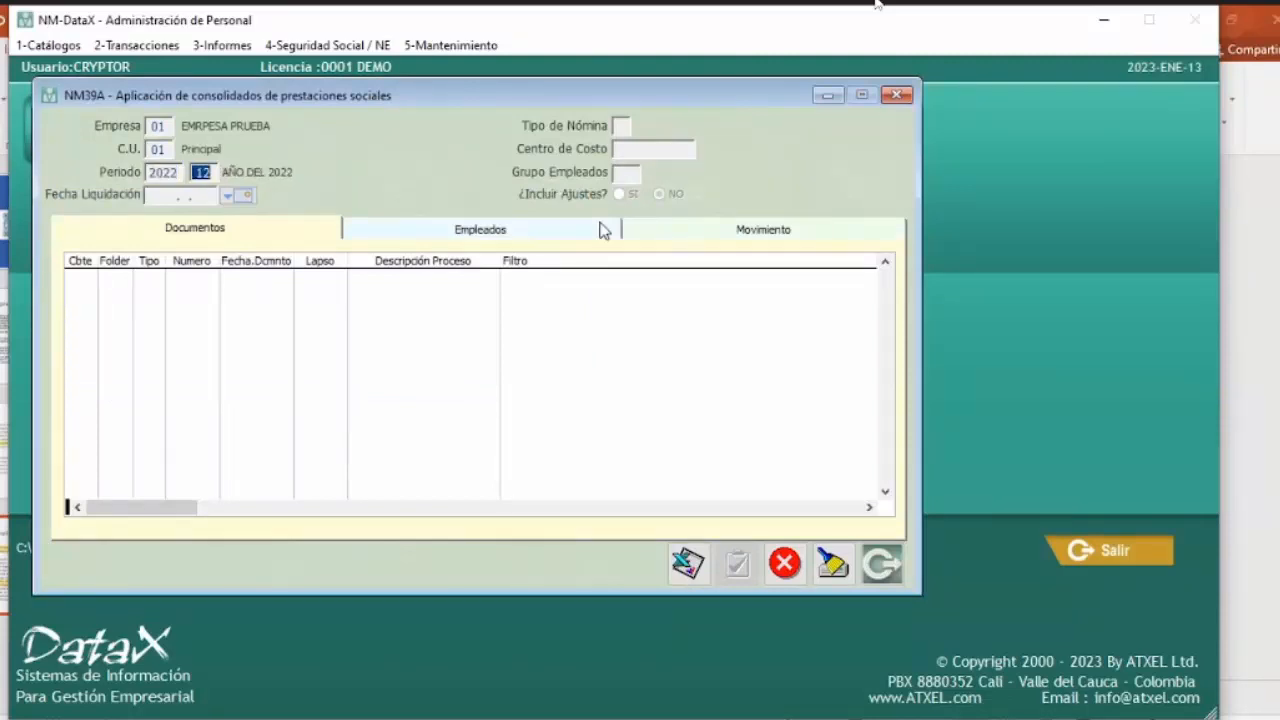
key(Return)
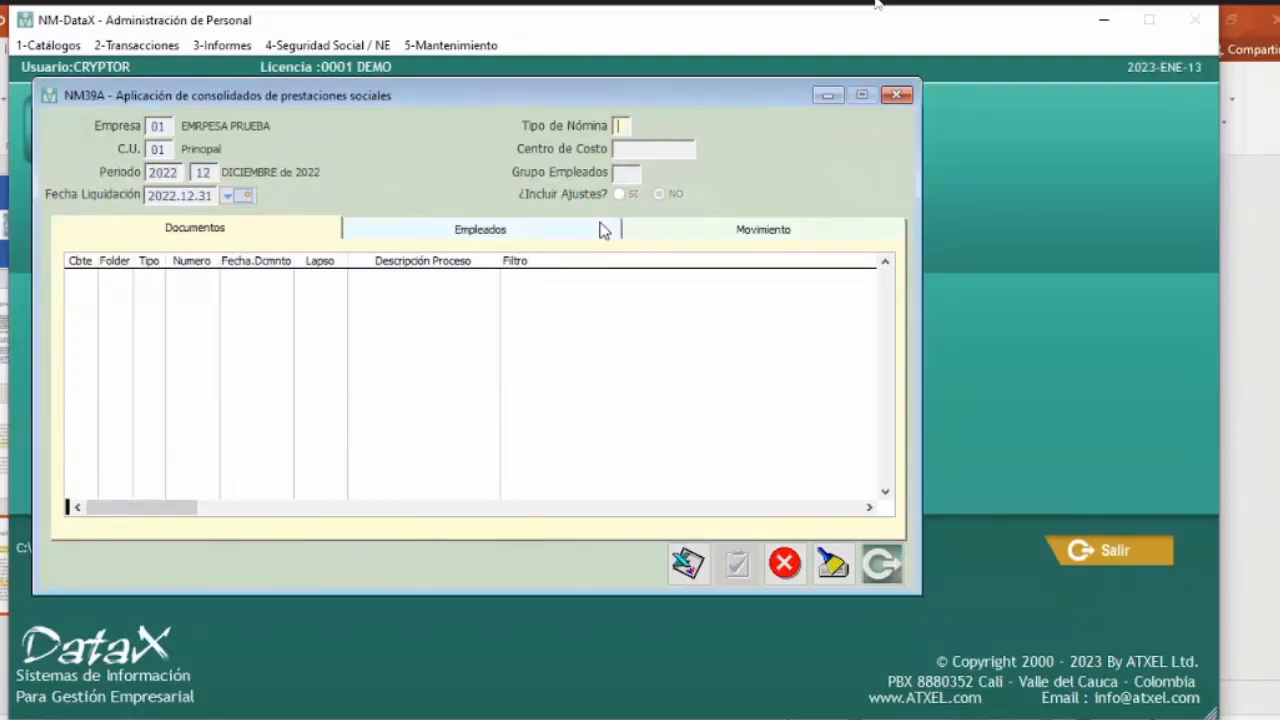
Set the payroll type to M (MENSUAL) and include all cost centers and all employee groups, without adjustments.
key(Return)
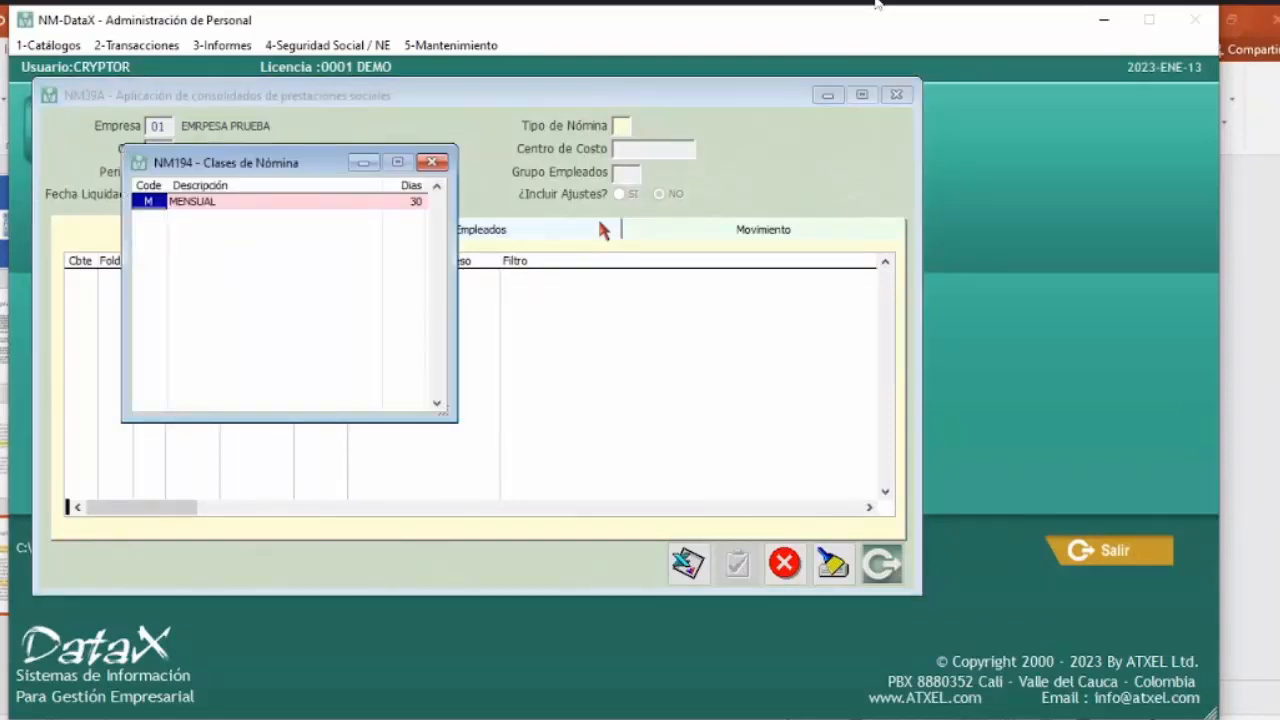
key(Return)
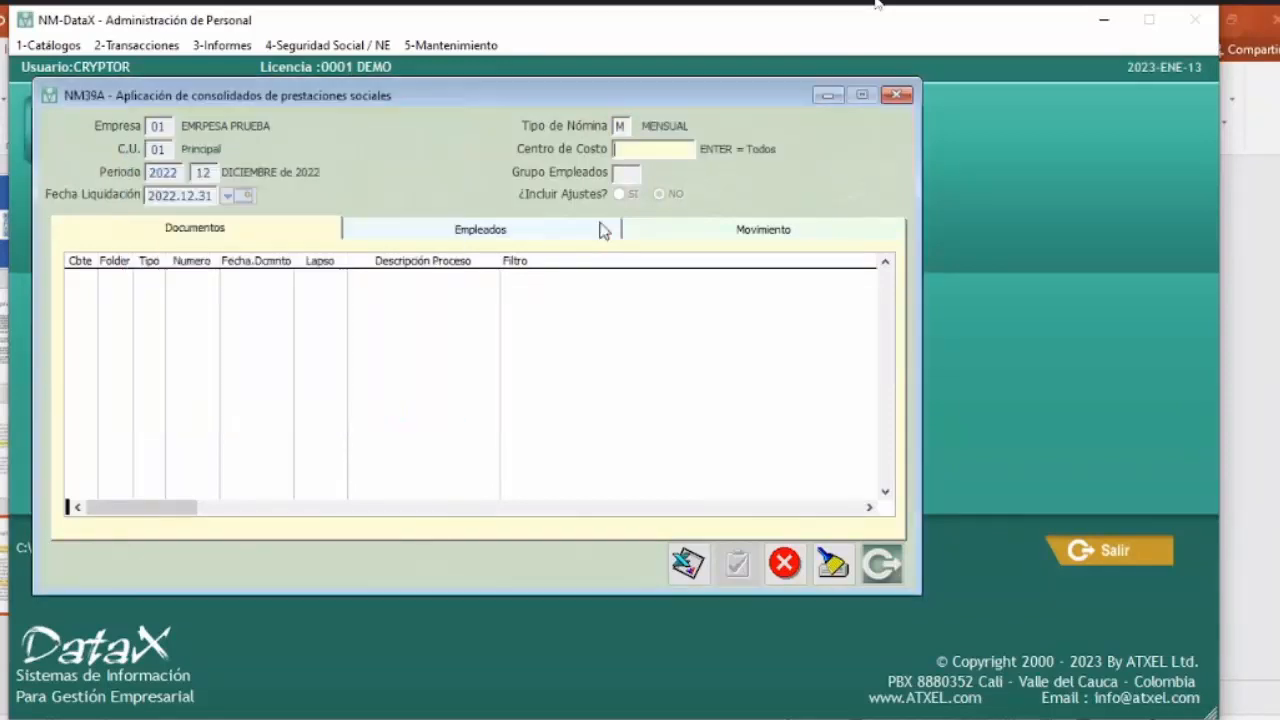
key(Return)
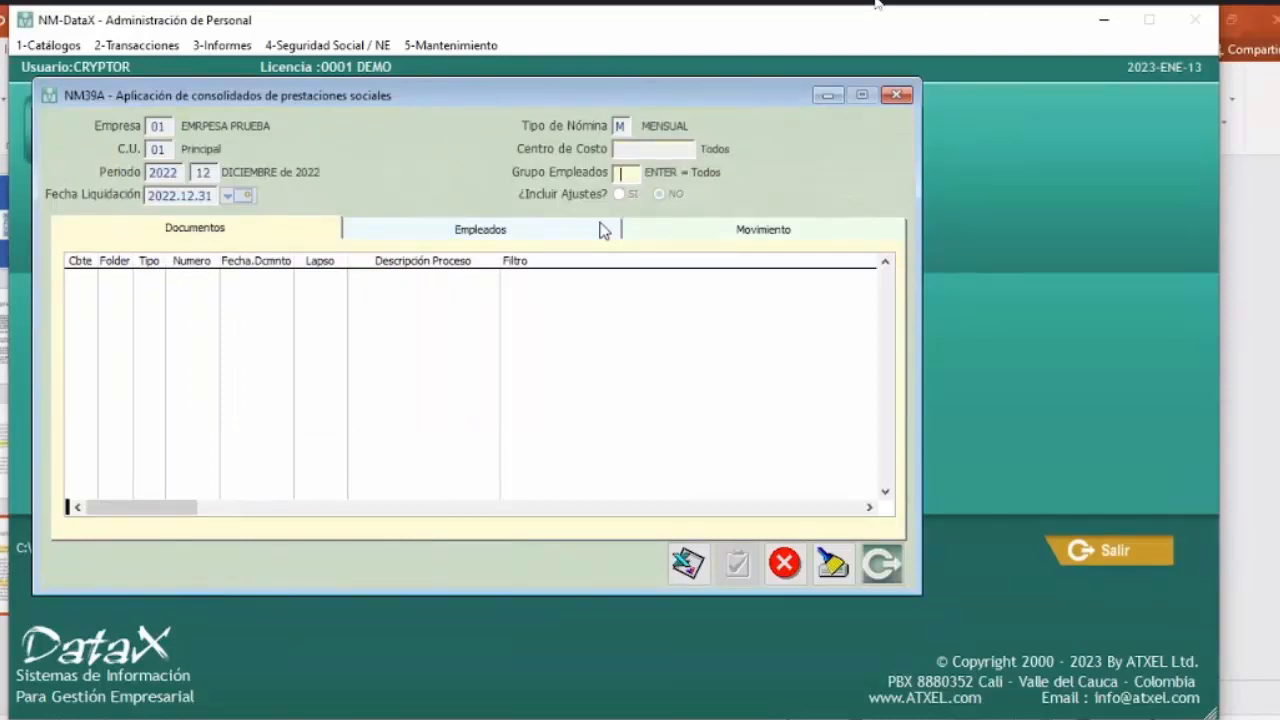
key(Return)
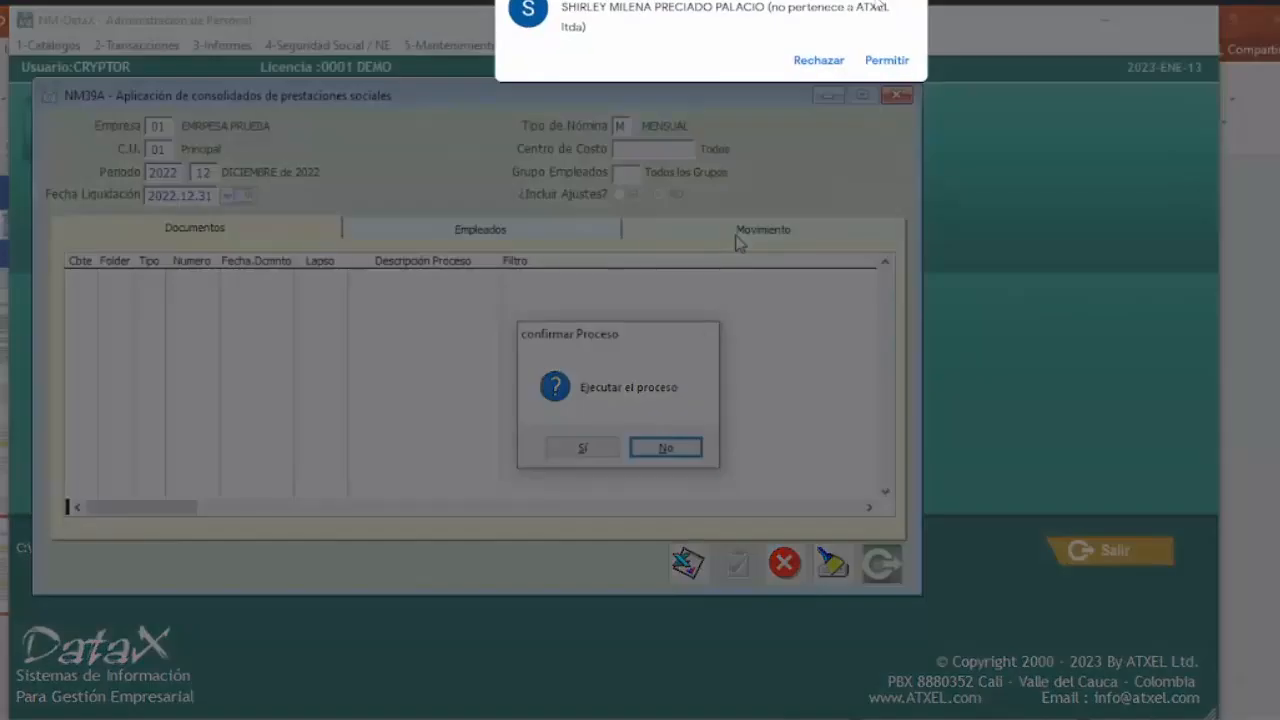
Run the benefits consolidation process through its closing notice, admitting the participants waiting to join the call.
click(872, 60)
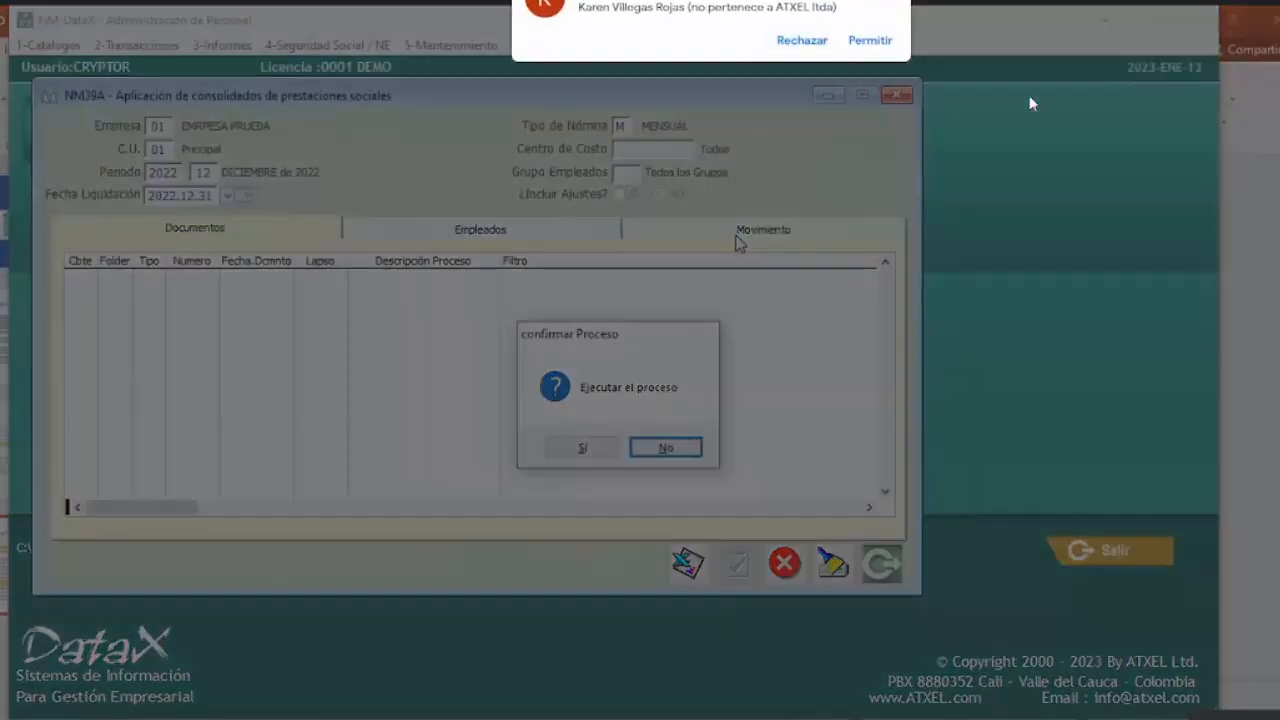
click(866, 40)
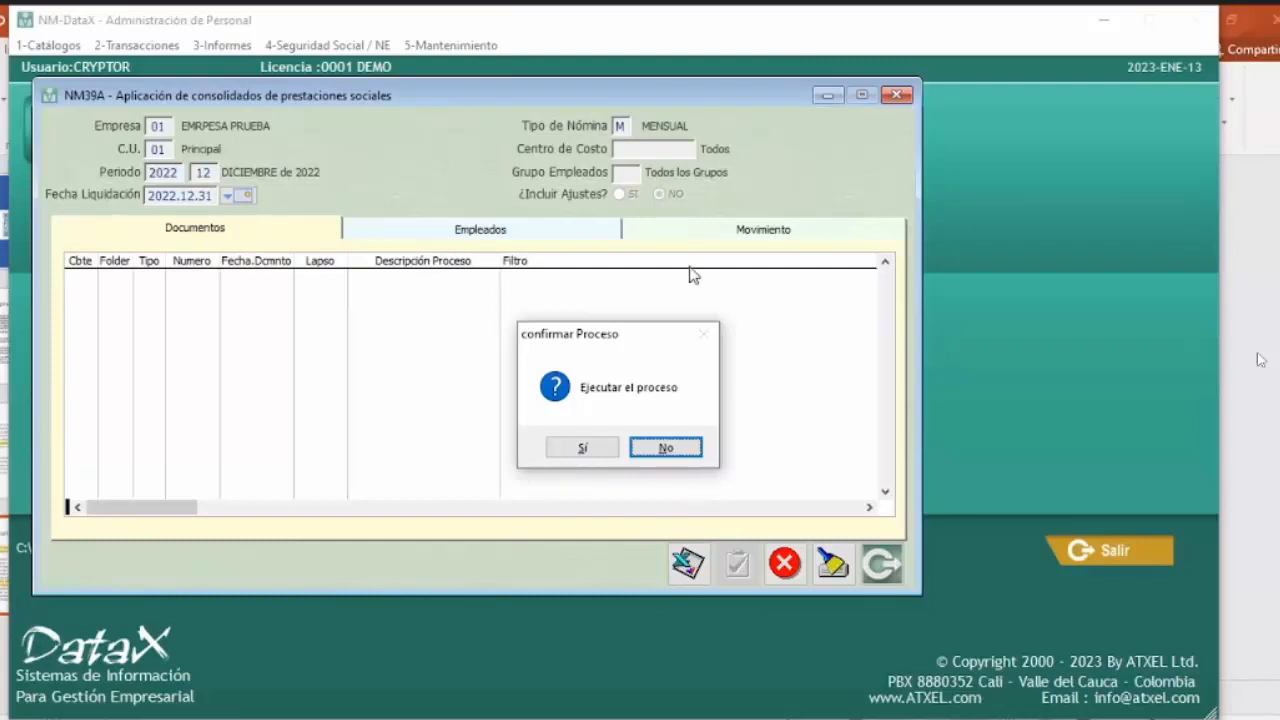
click(590, 448)
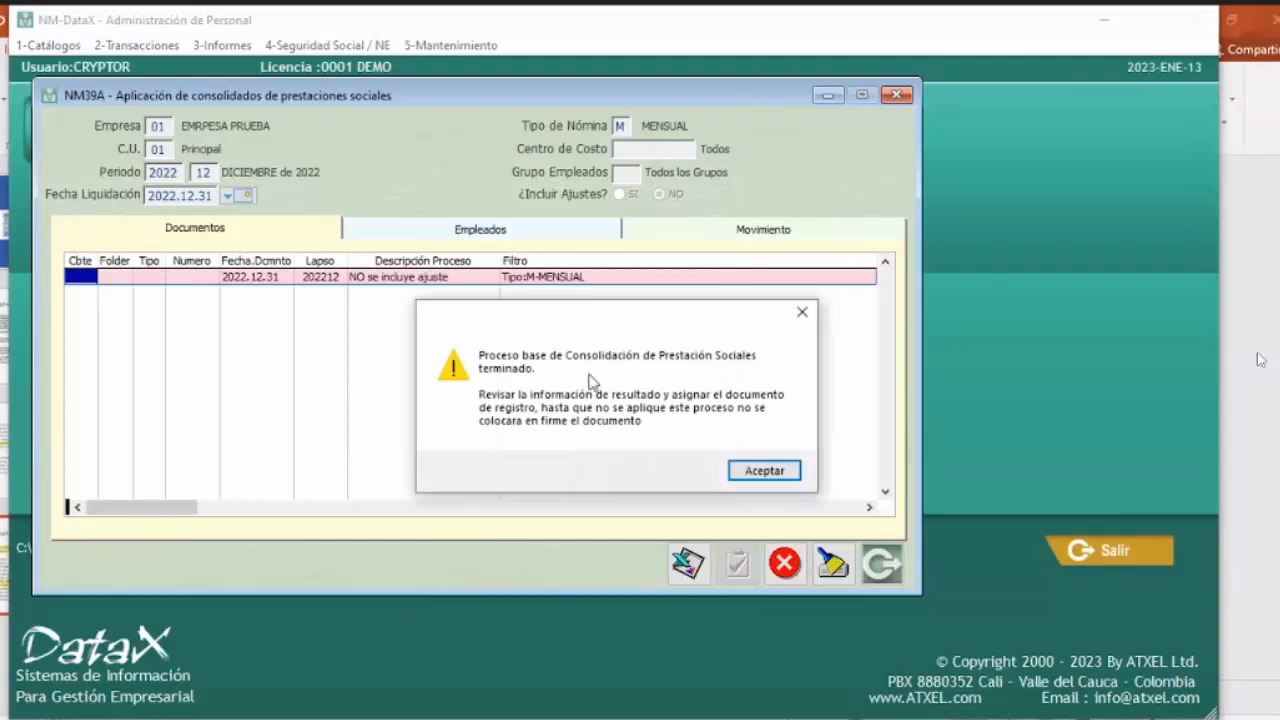
drag(603, 335, 537, 321)
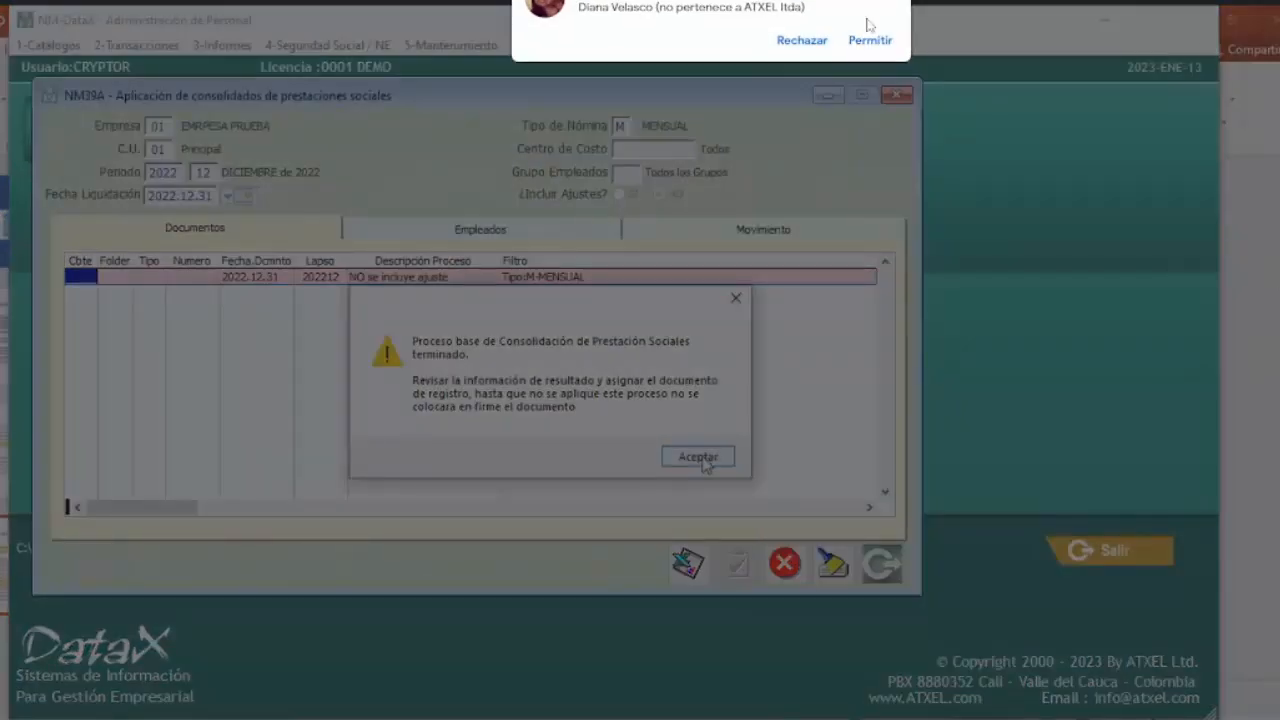
click(870, 40)
click(700, 458)
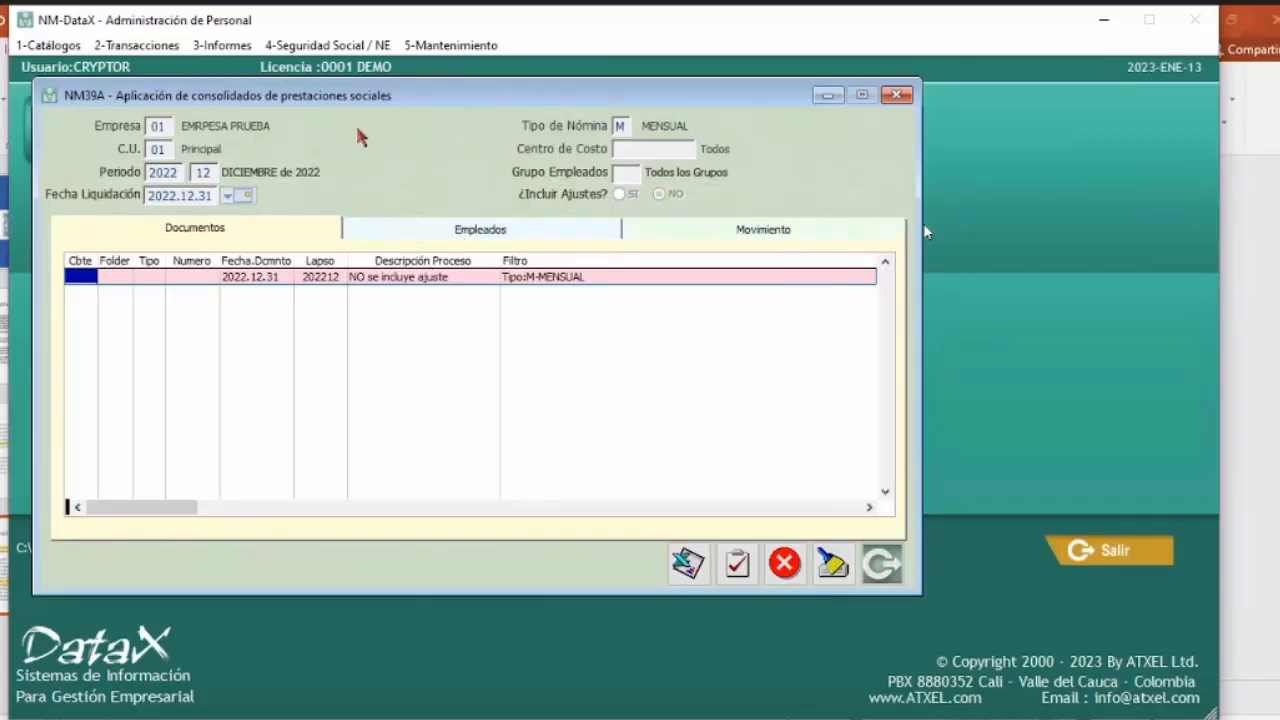
Review the employees included in the consolidation and admit the participant waiting to join.
click(462, 233)
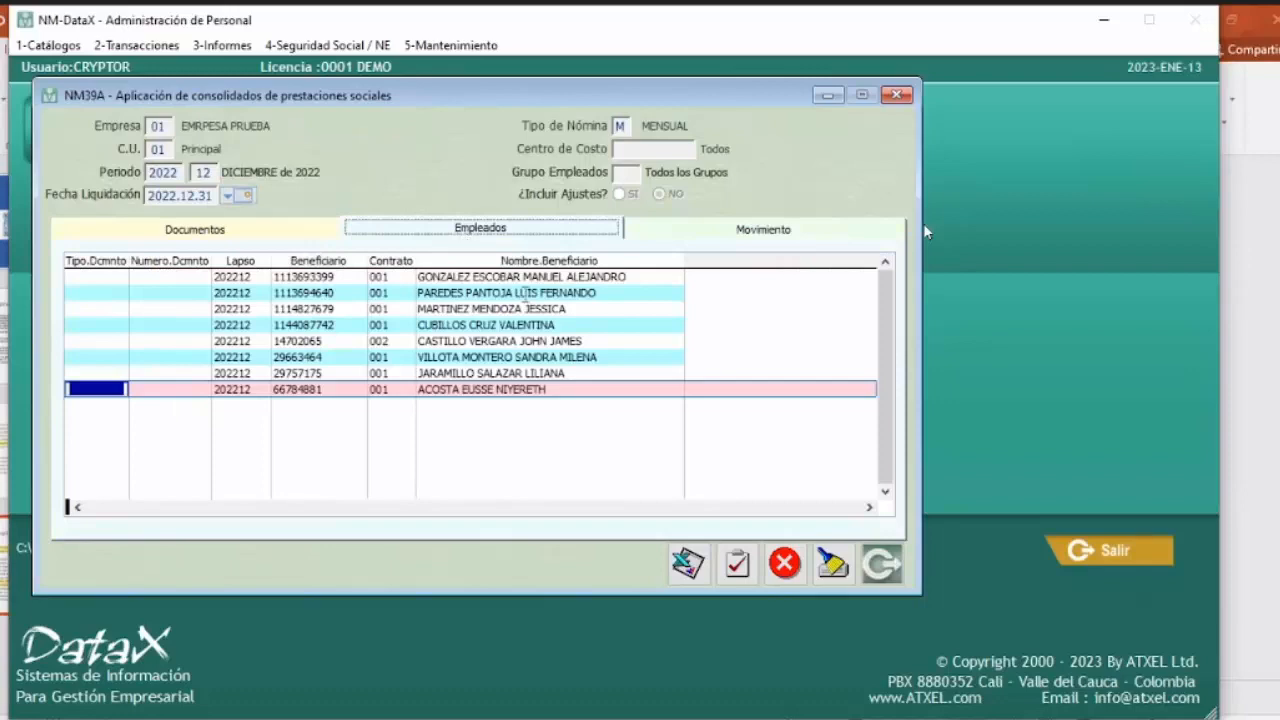
scroll(548, 305, up, 3)
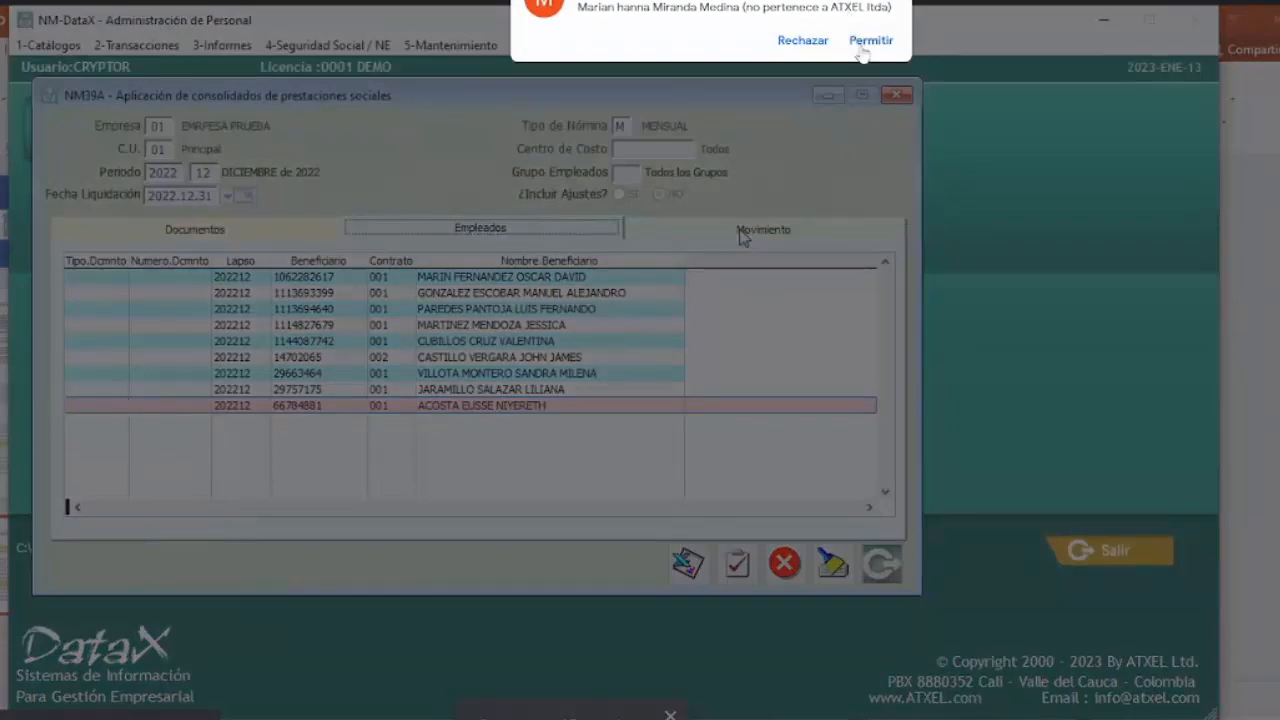
click(870, 40)
scroll(817, 437, up, 1)
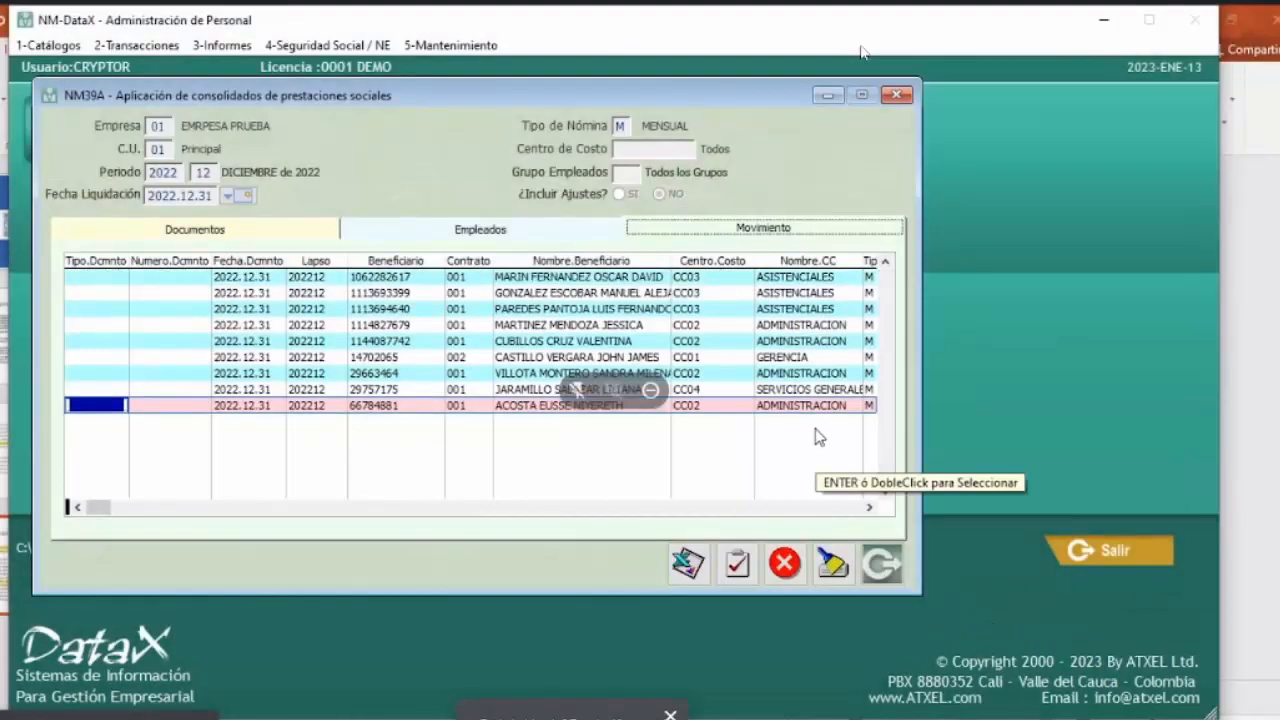
Examine the consolidation's movement records across to the debit and credit accounts, user and update date columns.
click(869, 507)
click(869, 507)
click(869, 507)
click(869, 507)
click(869, 507)
click(869, 507)
click(869, 507)
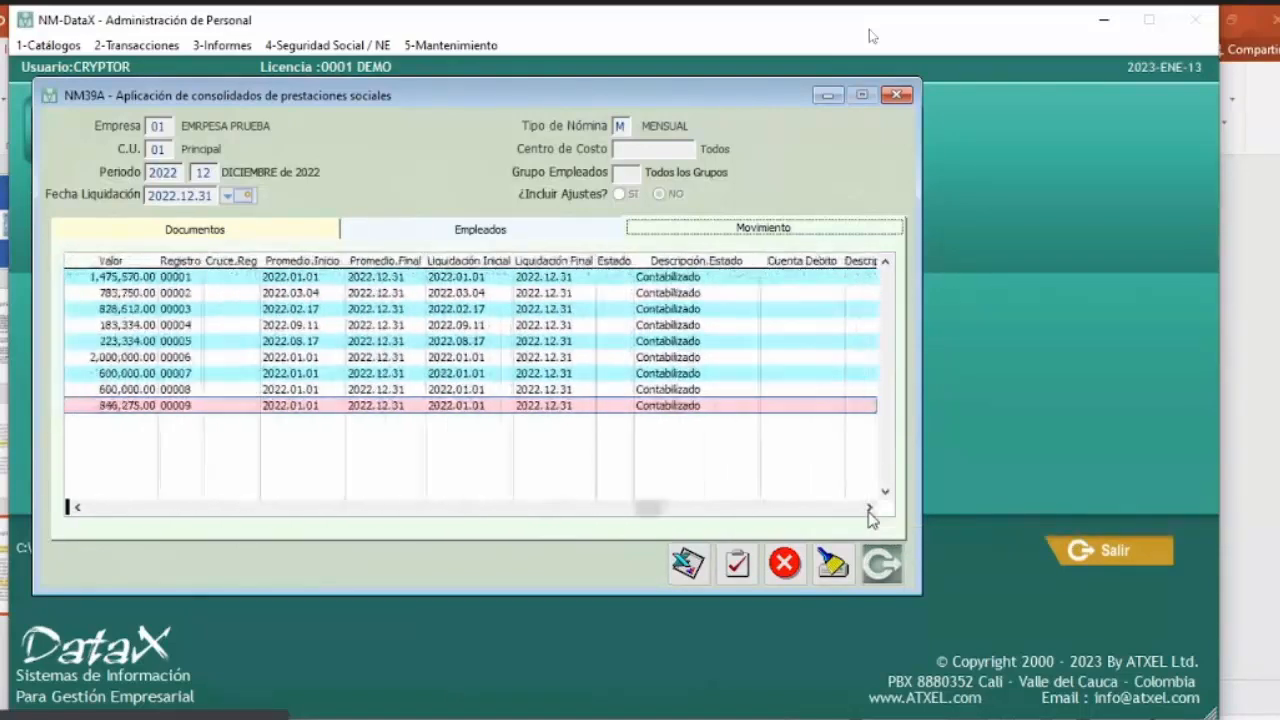
click(869, 507)
click(869, 507)
click(869, 507)
click(869, 507)
click(869, 507)
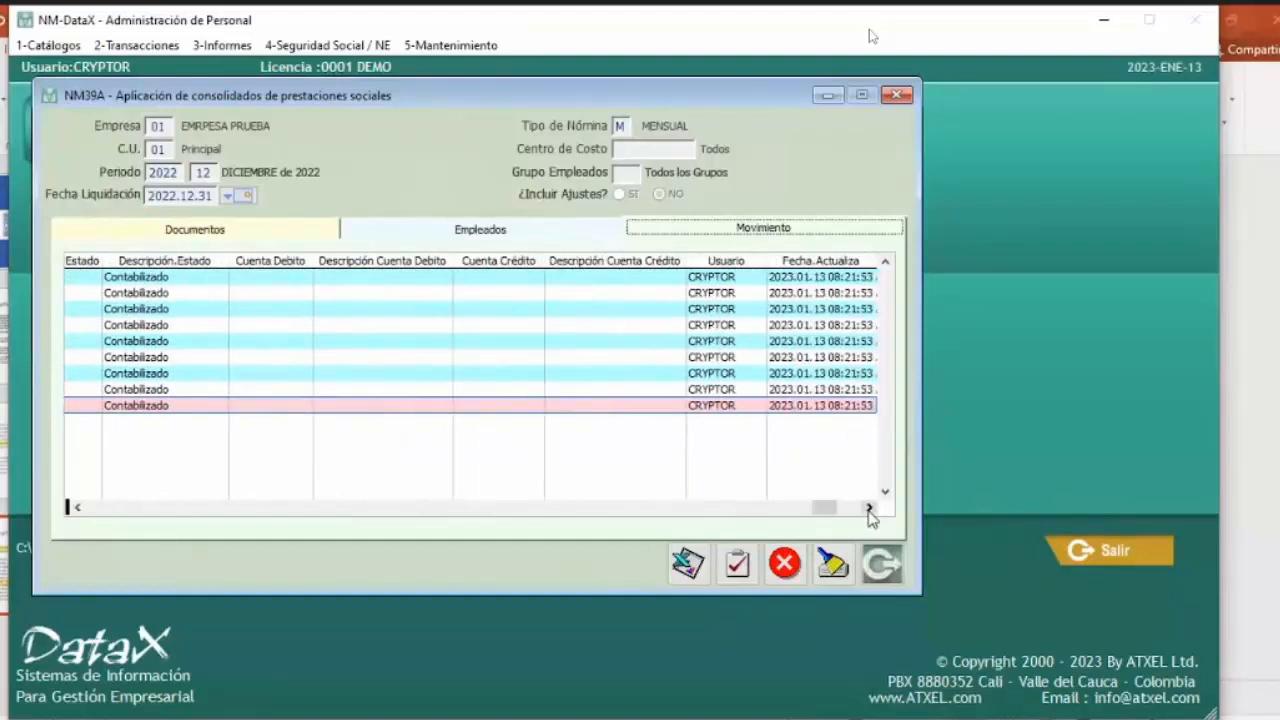
Go back through the movement records to examine the concept, process class, base, quantity and value of each employee's vacation consolidation.
click(76, 508)
click(76, 508)
click(76, 508)
click(76, 508)
click(76, 508)
click(76, 508)
click(76, 508)
click(74, 508)
click(74, 508)
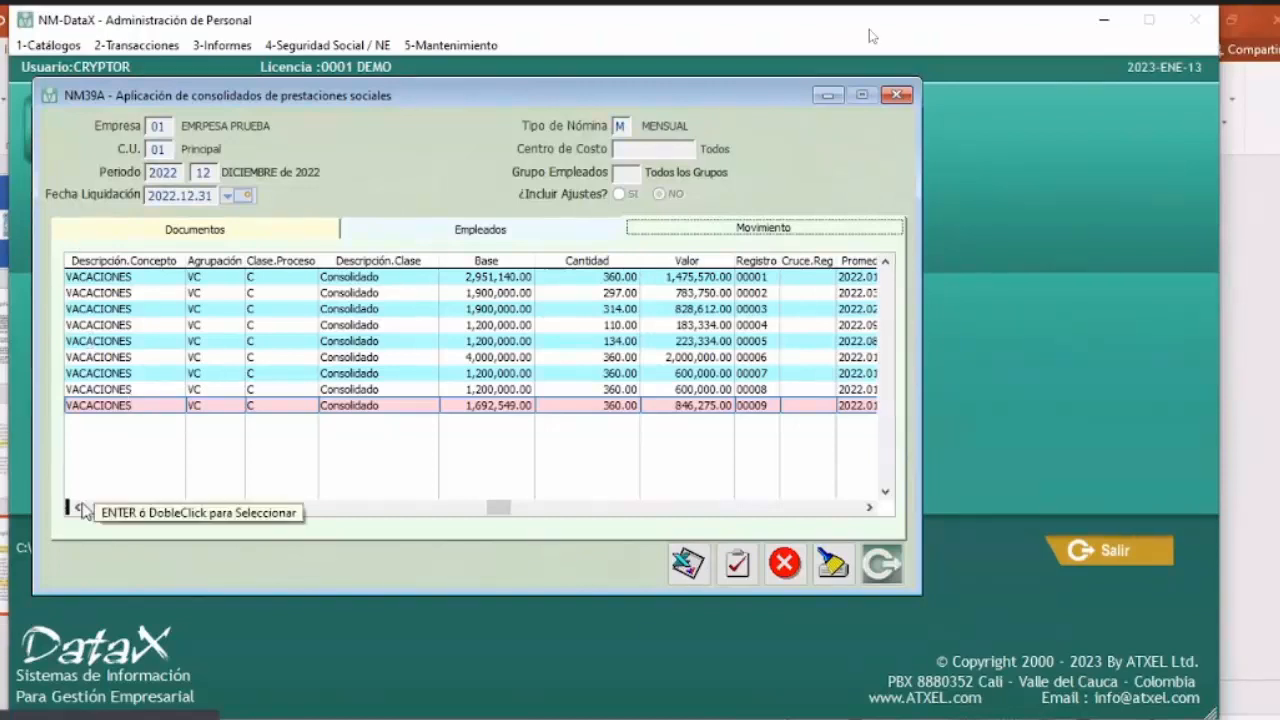
scroll(120, 471, left, 2)
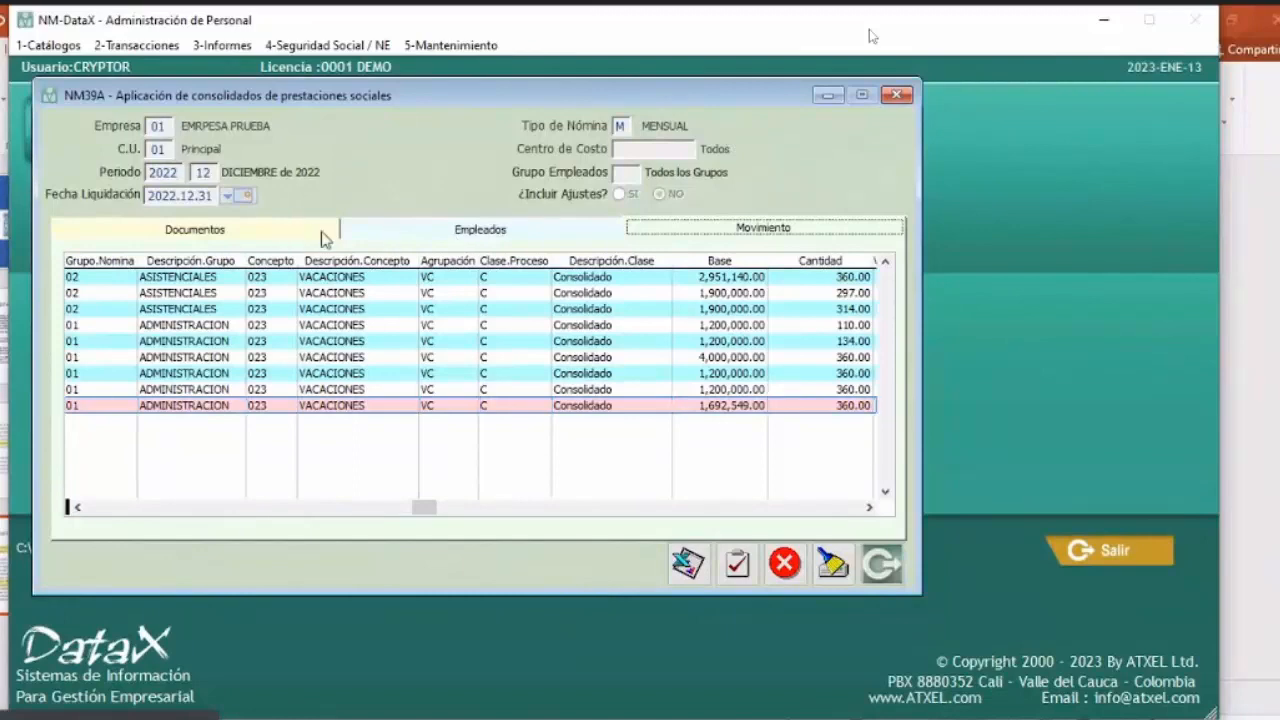
Return to the consolidation's document list, admit the waiting participants and select the date of the 2022.12.31 entry.
click(408, 240)
click(277, 233)
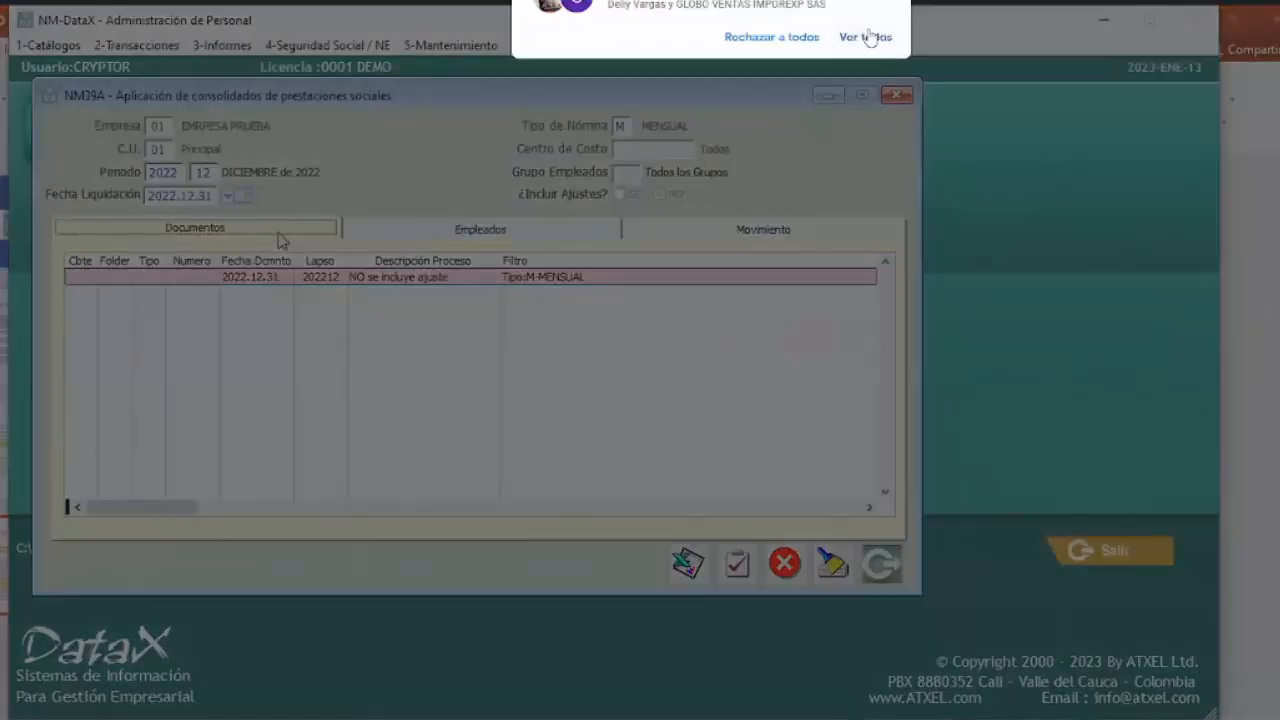
click(869, 37)
click(875, 50)
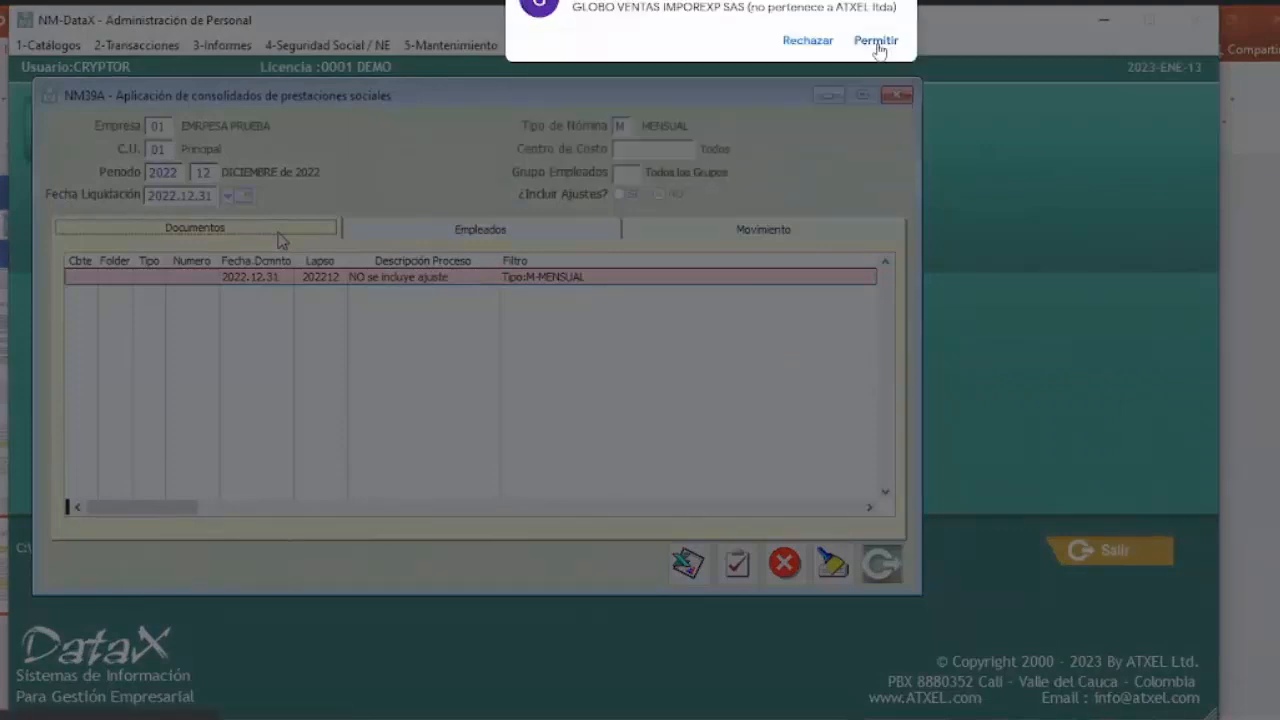
click(875, 40)
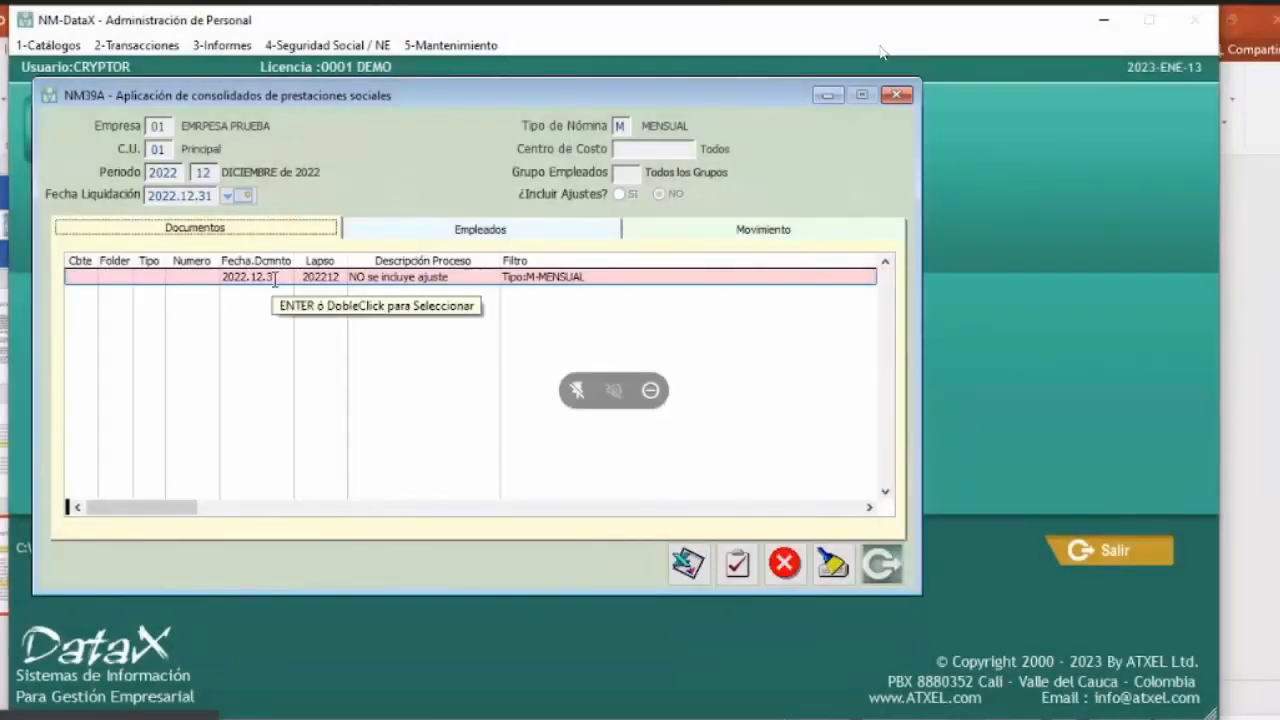
click(274, 278)
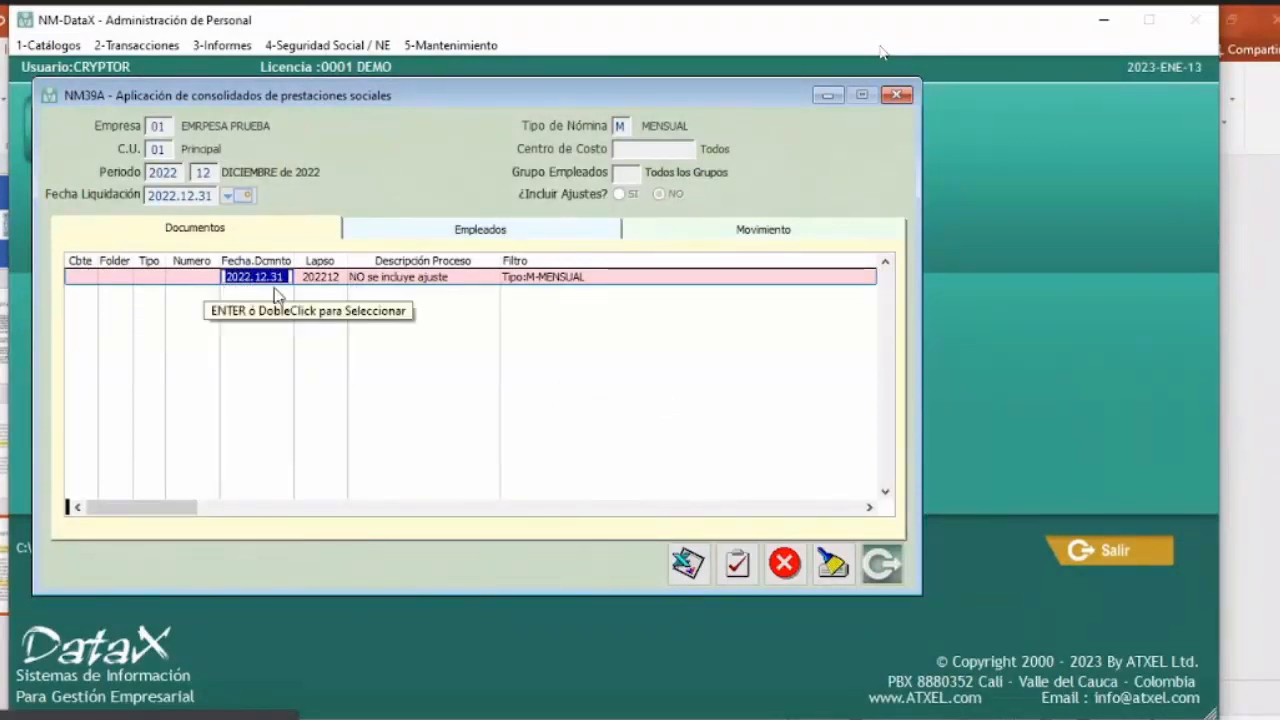
Start applying the consolidation and assign folder class 05, FOLDER DE NOMINA Y PRESTACIONES.
click(737, 575)
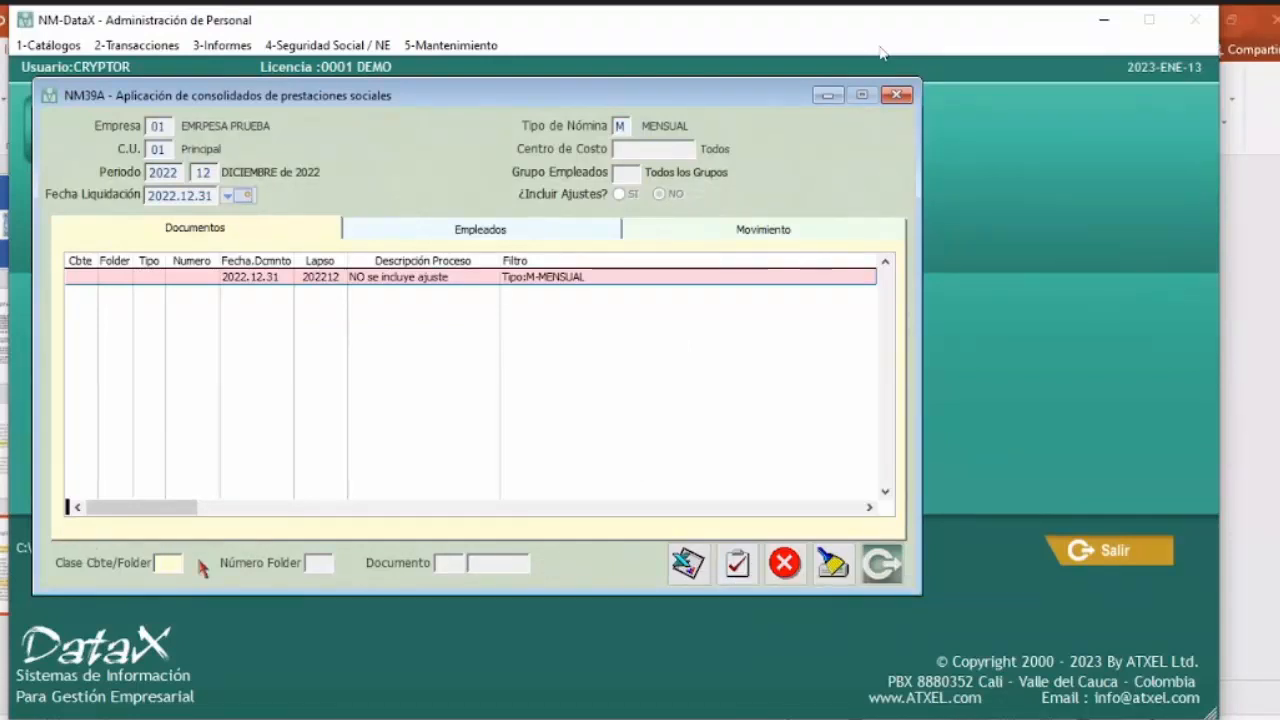
key(Return)
key(Down)
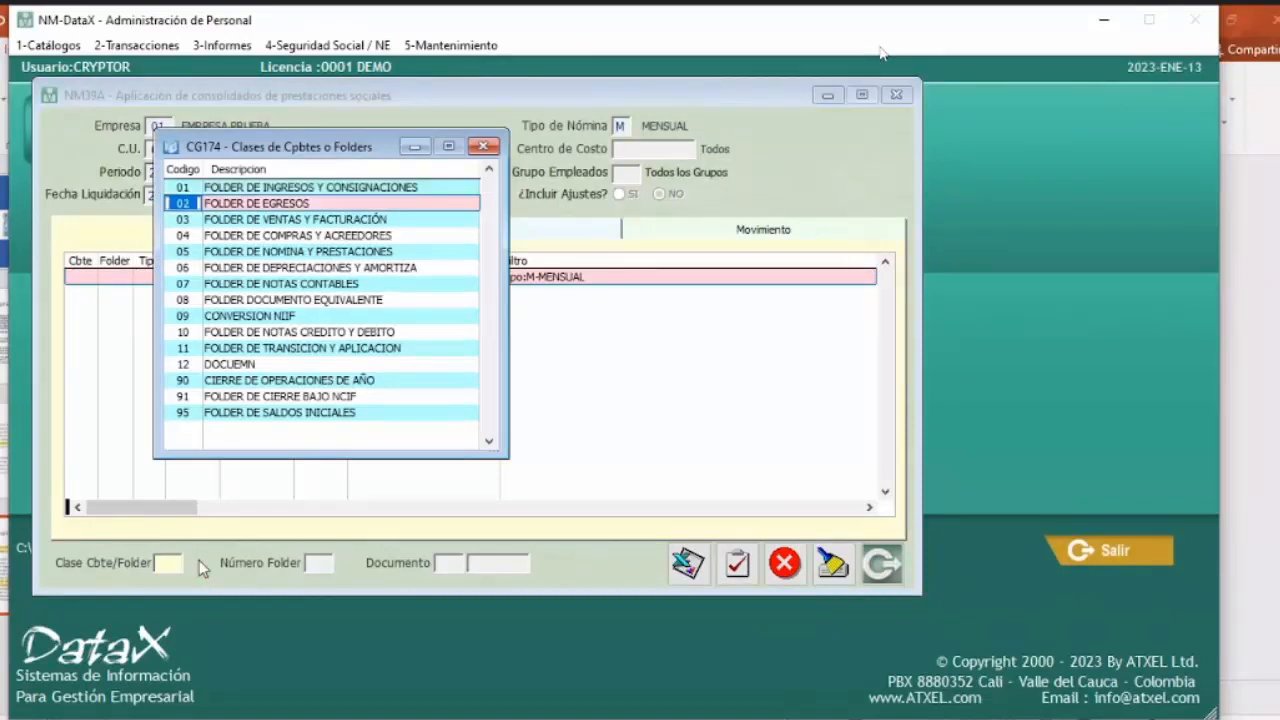
key(Down)
key(Down)
key(Down)
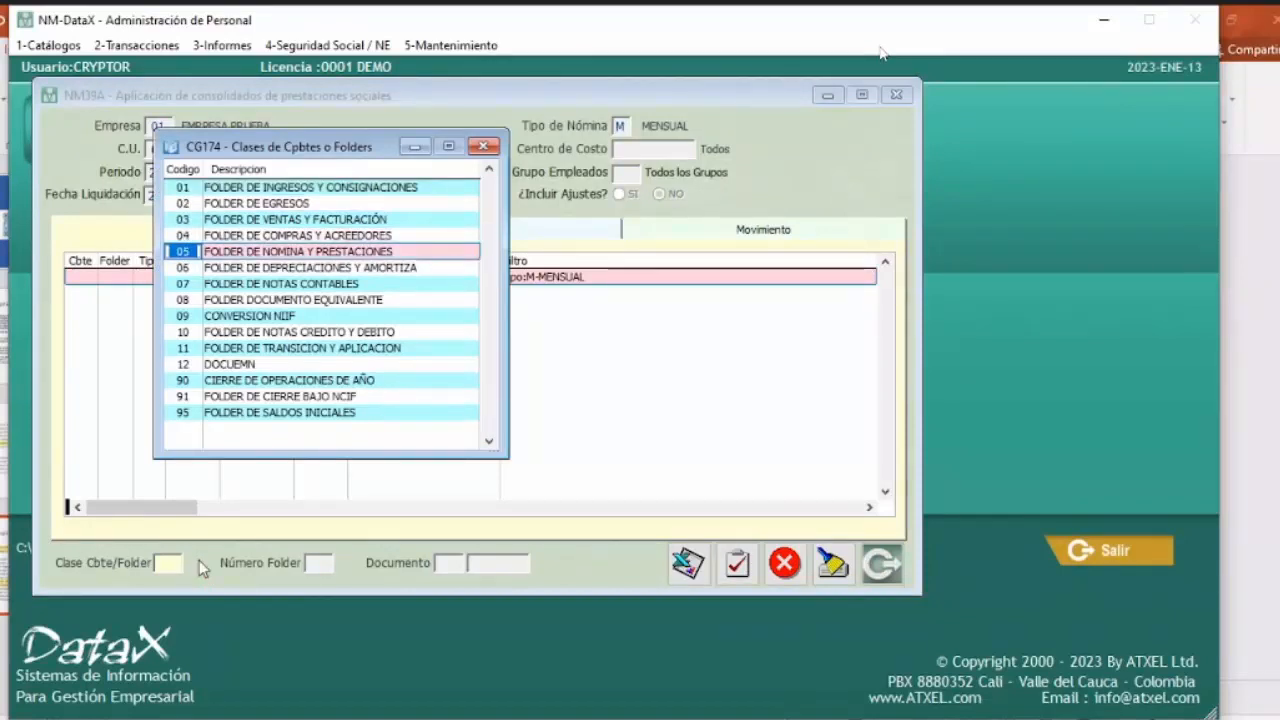
key(Return)
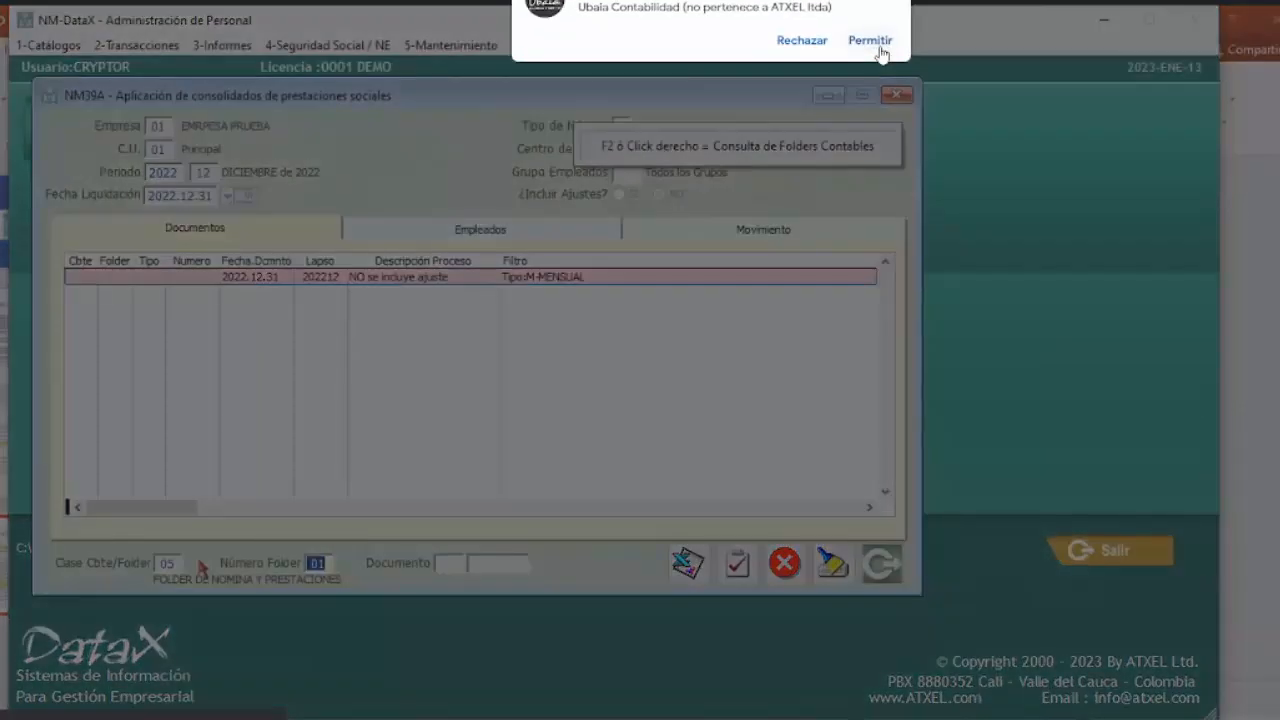
Admit the waiting participant, and set the folder number to 04 and the document type to CO.
click(879, 47)
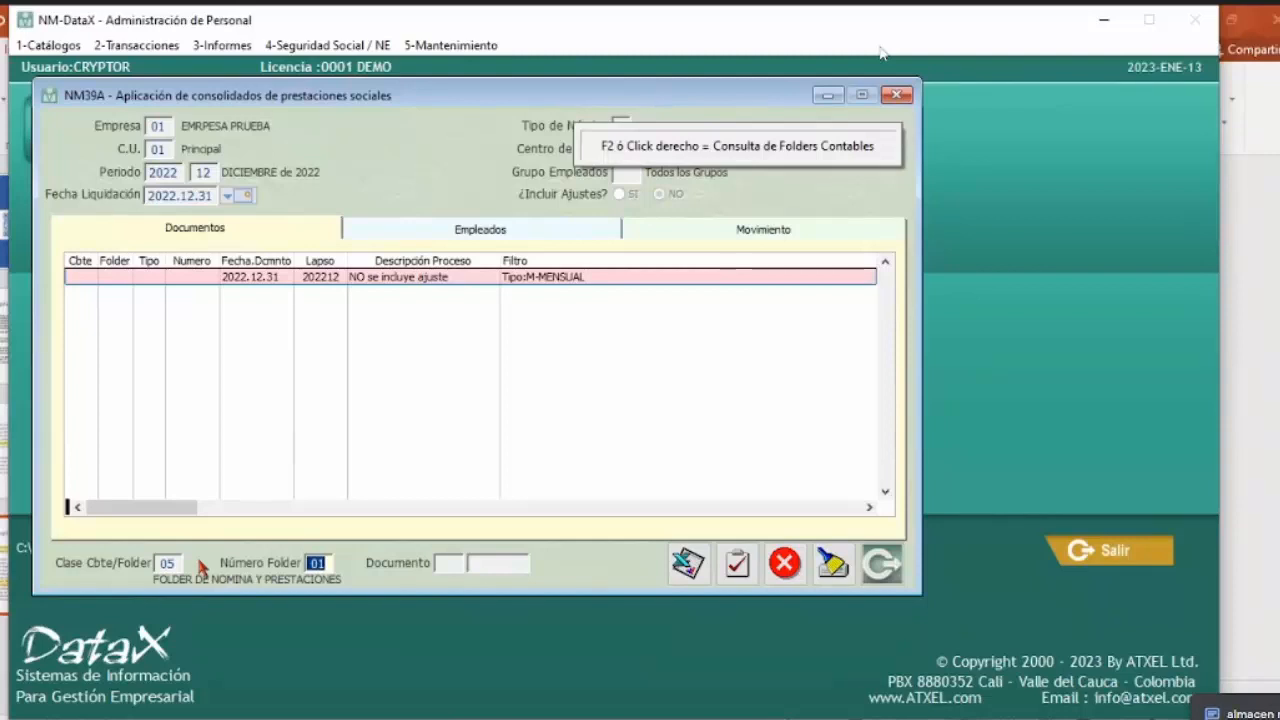
text(04)
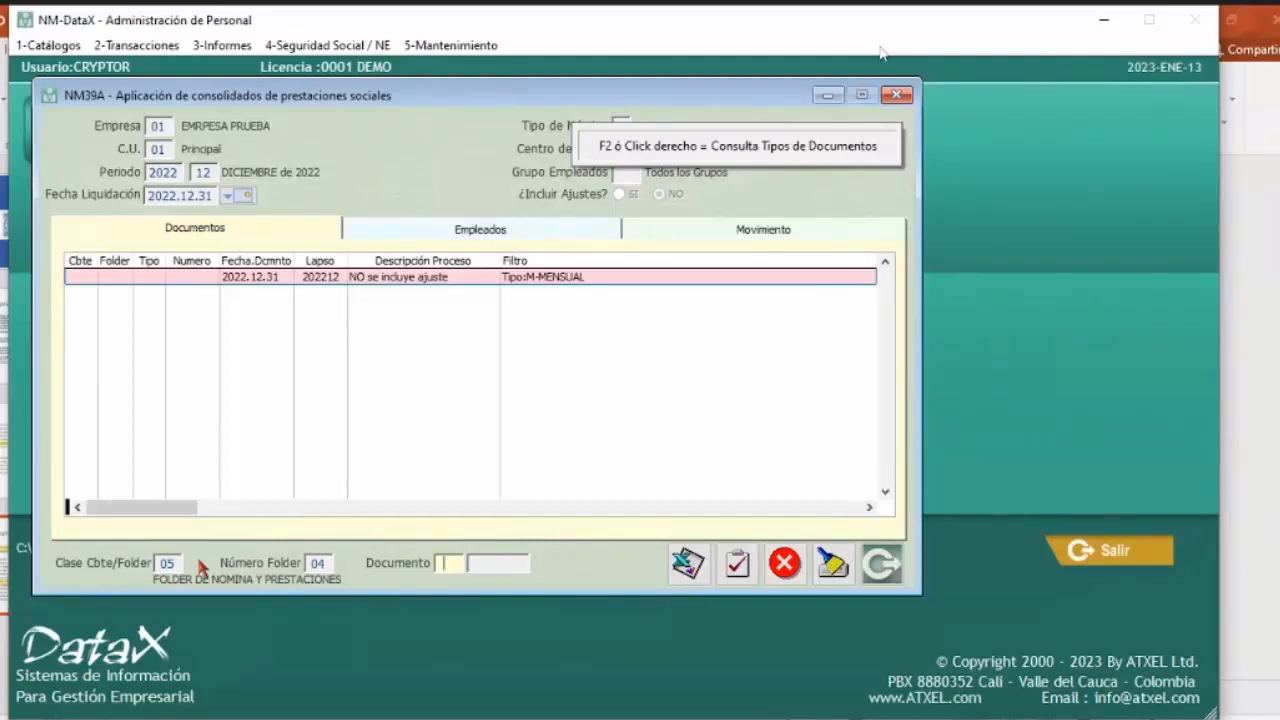
text(CO)
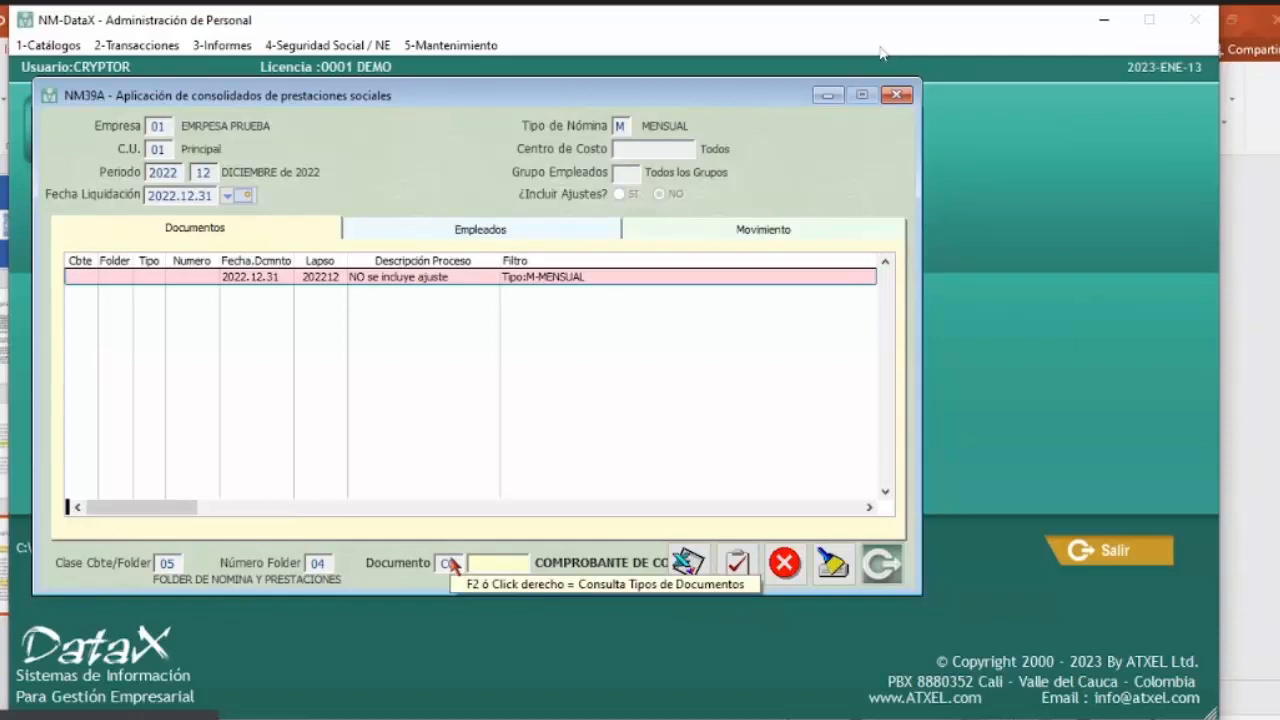
Set the CO document number to 1, apply the numbering assignment and close the consolidation application window.
text(1)
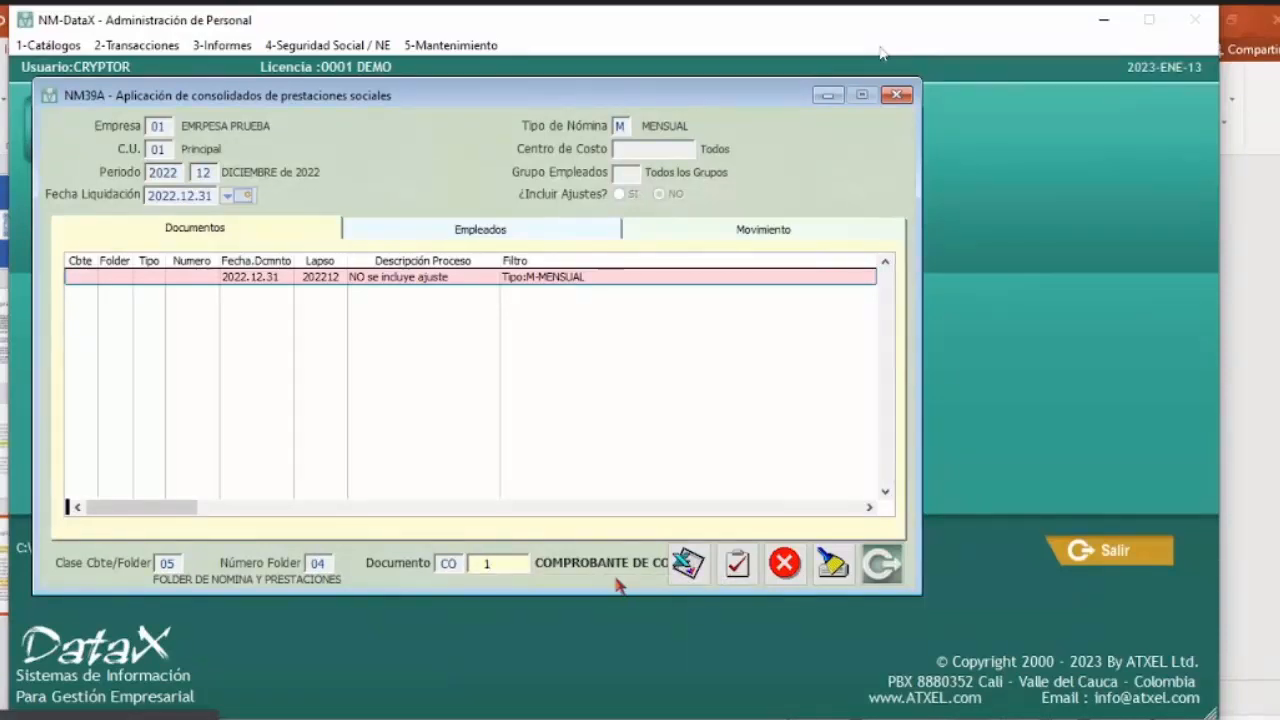
key(Return)
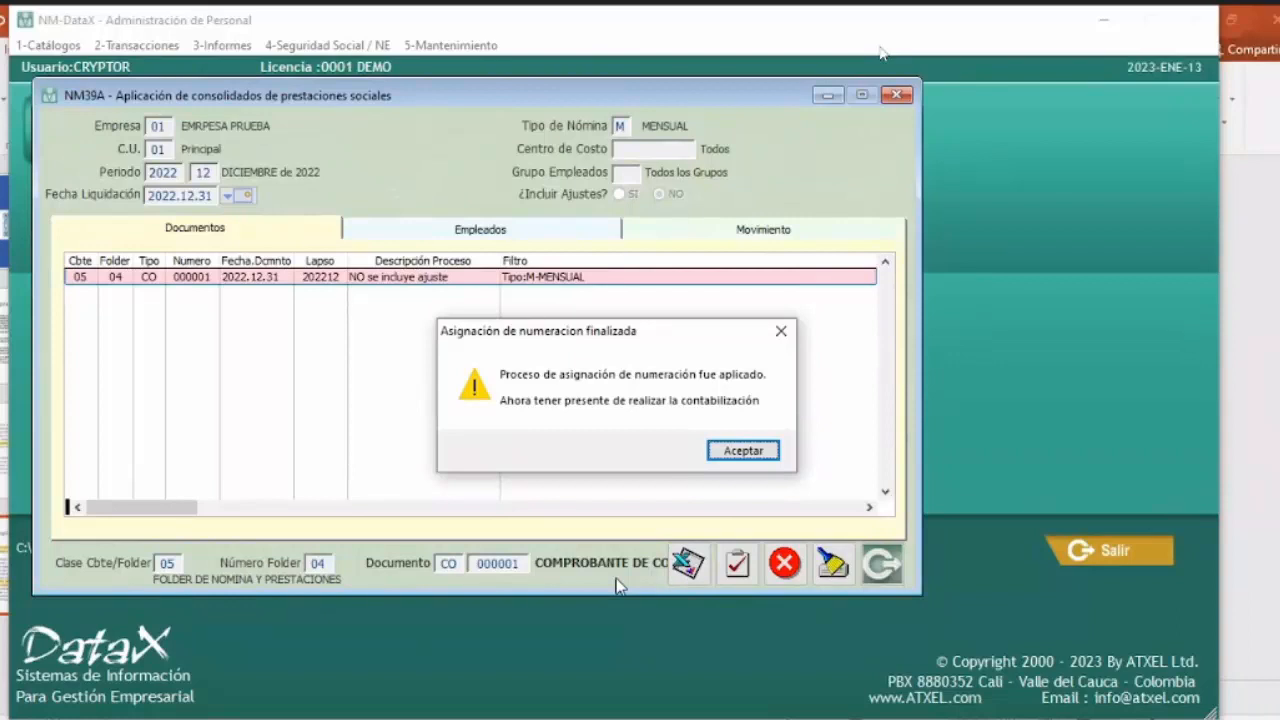
click(743, 451)
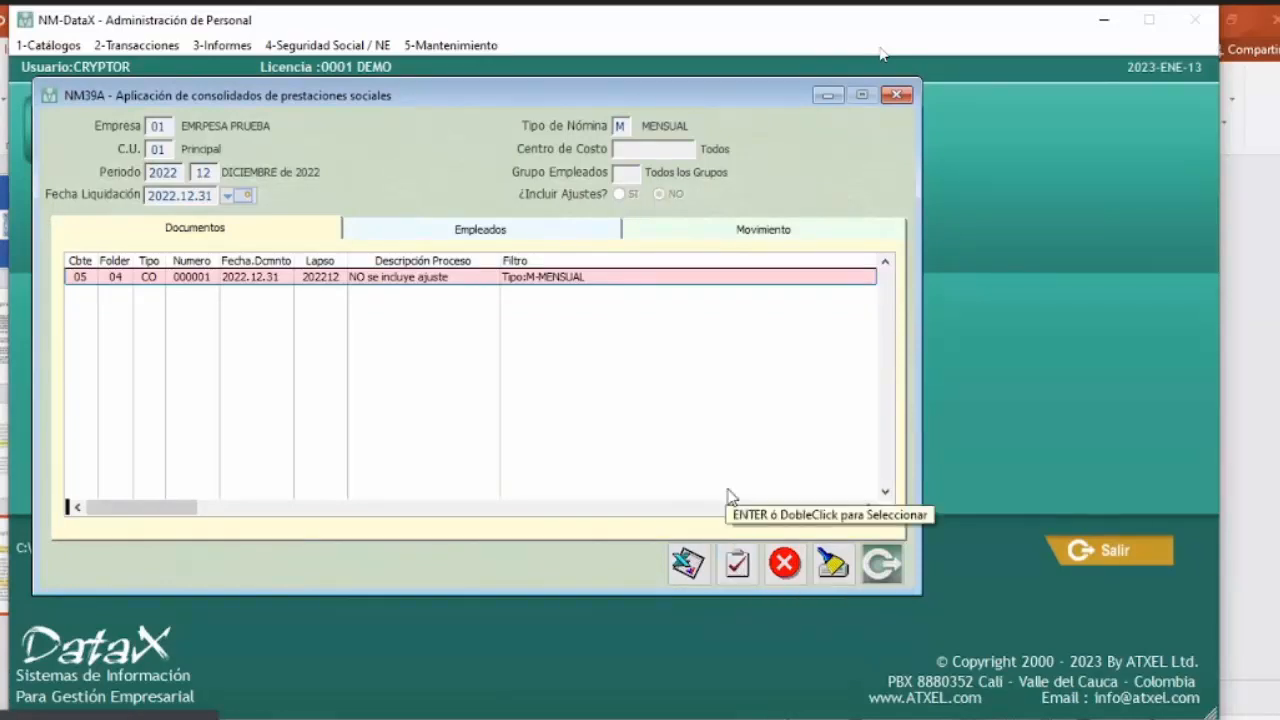
click(883, 565)
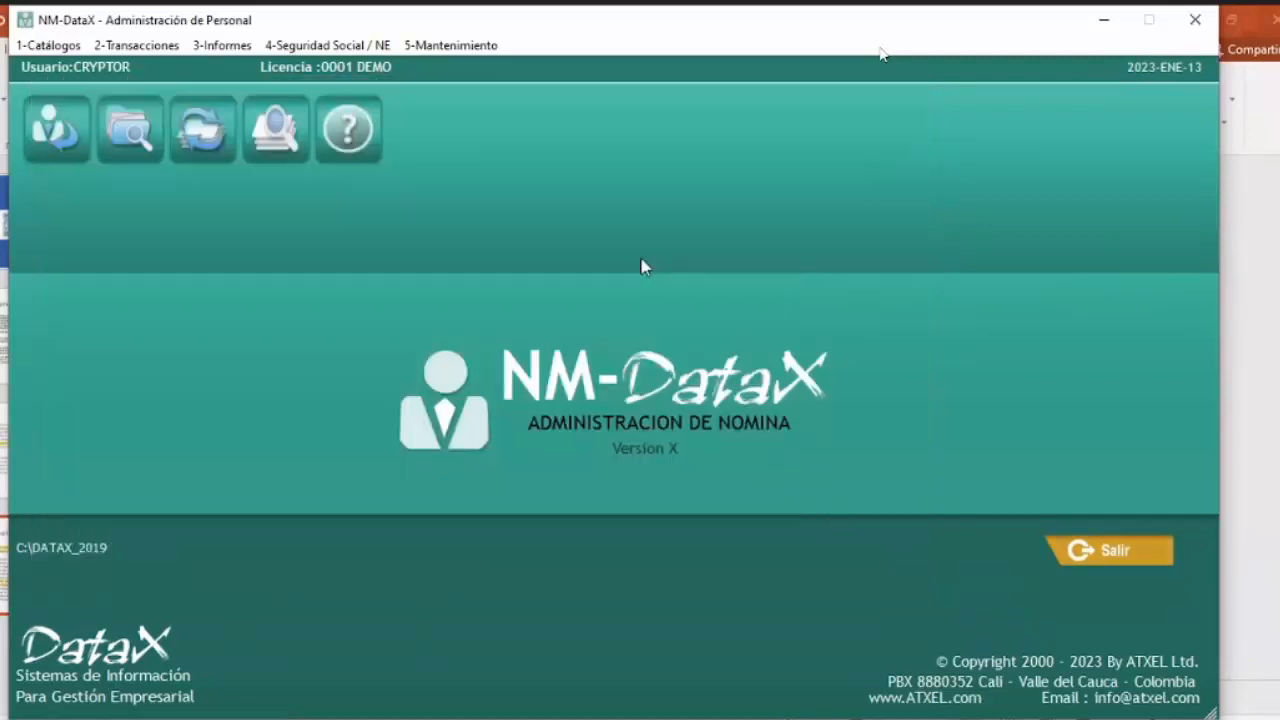
Bring up the social benefits consolidation report options and admit the waiting participant to the call.
click(210, 48)
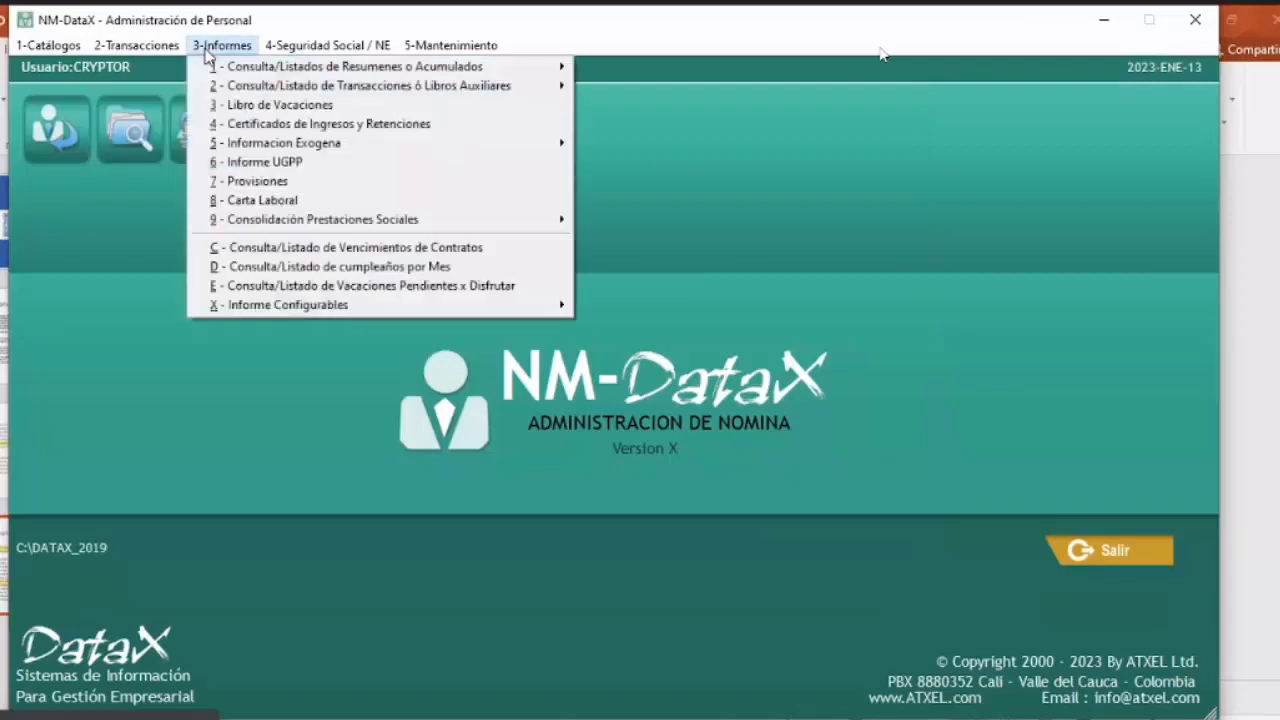
mouse_move(310, 220)
click(880, 46)
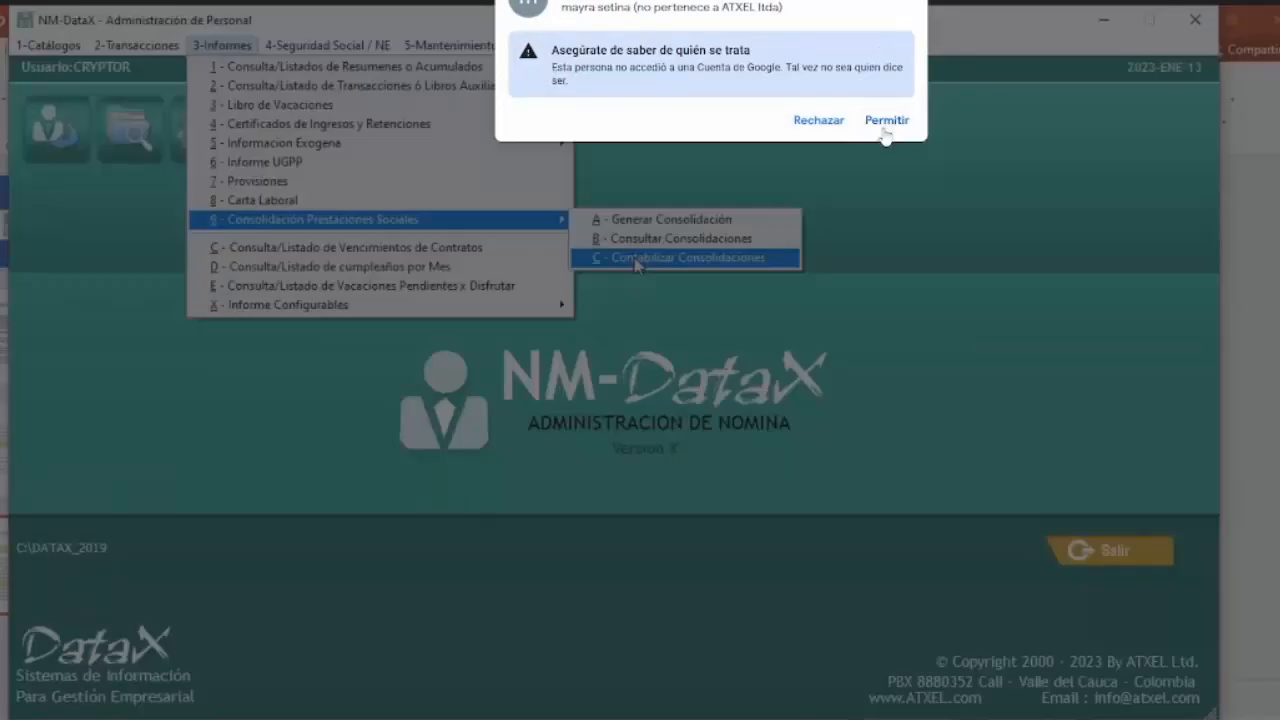
click(888, 124)
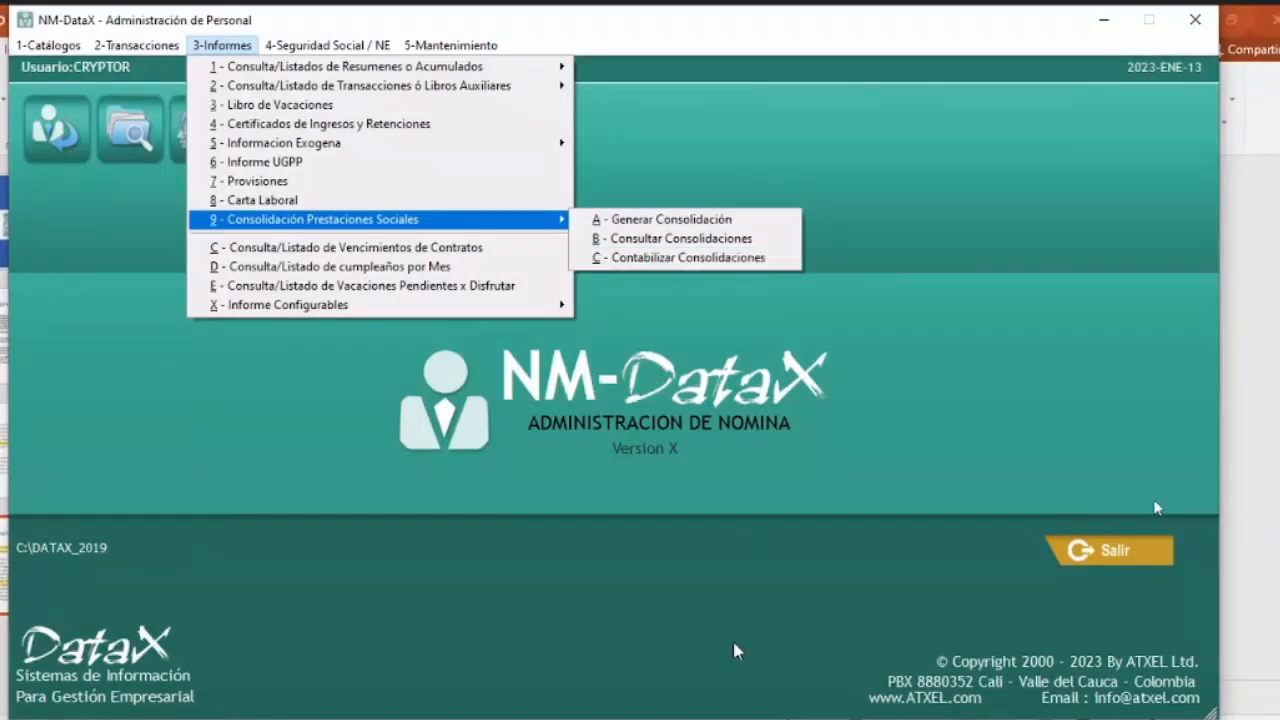
Switch to the Google Meet window, read through the call messages, admit the waiting participant and return to DataX.
click(673, 668)
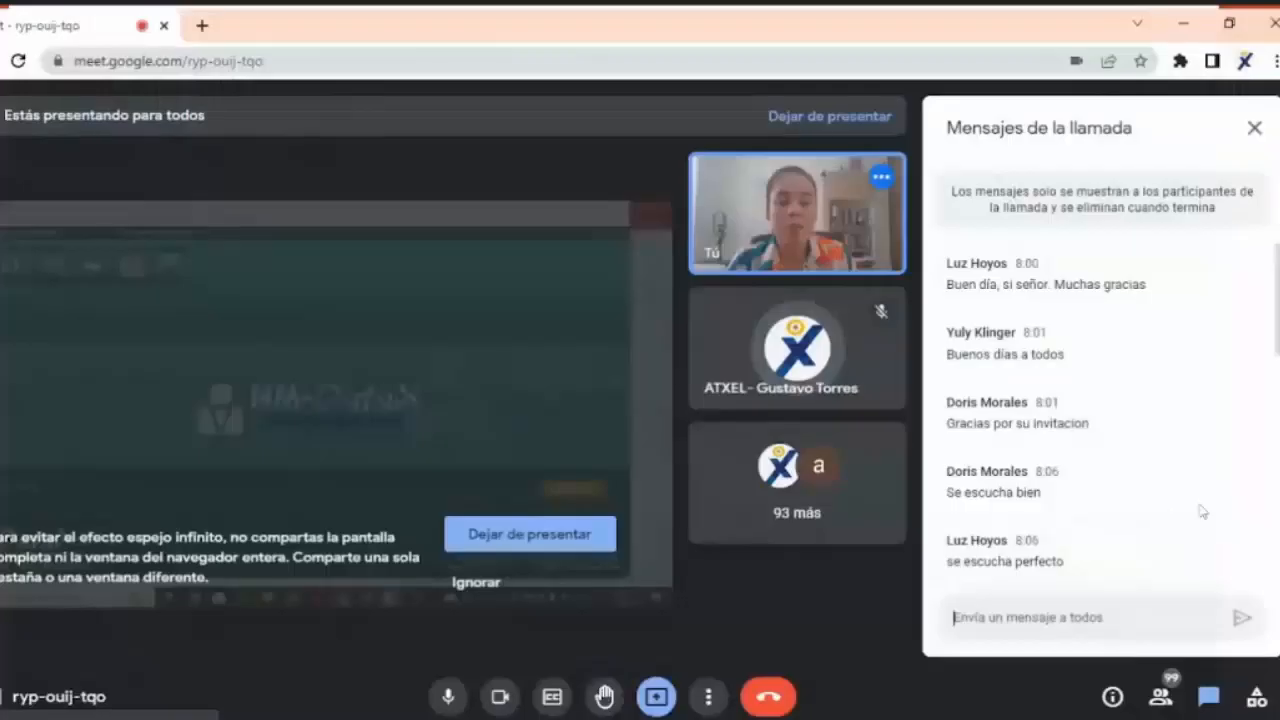
scroll(1117, 484, down, 1)
scroll(1117, 484, down, 10)
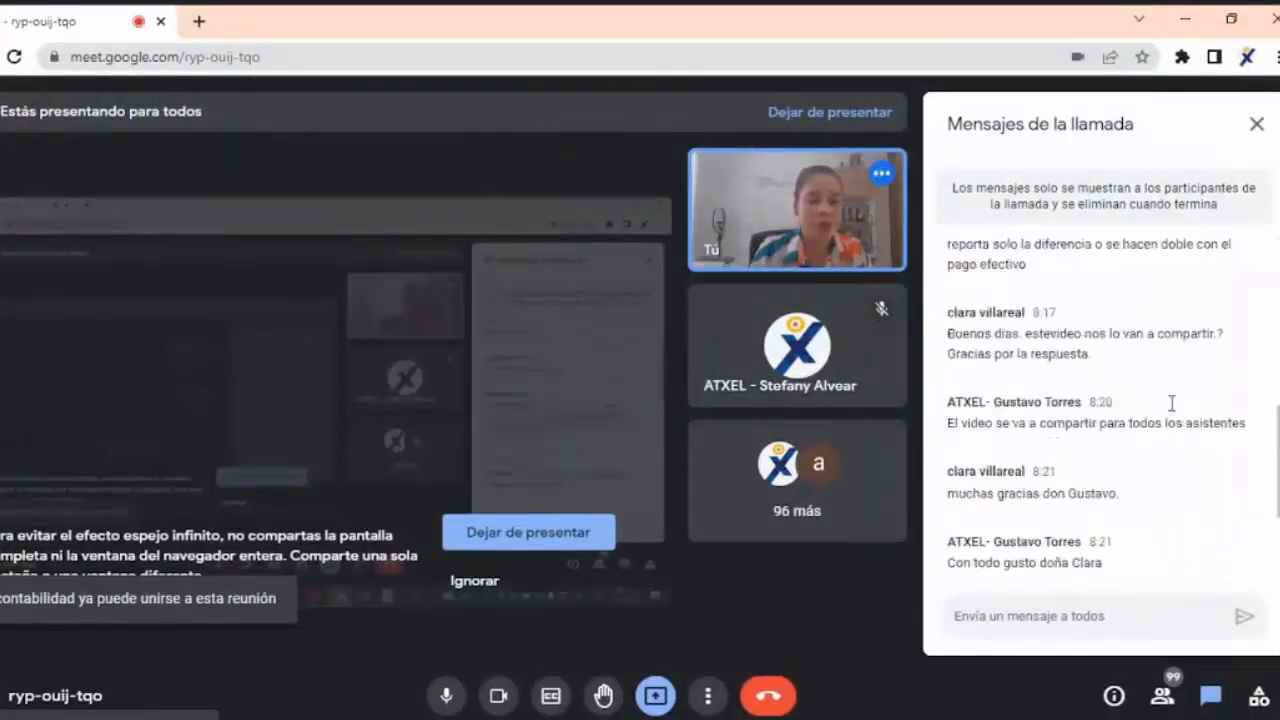
scroll(1172, 413, up, 2)
scroll(1173, 418, down, 2)
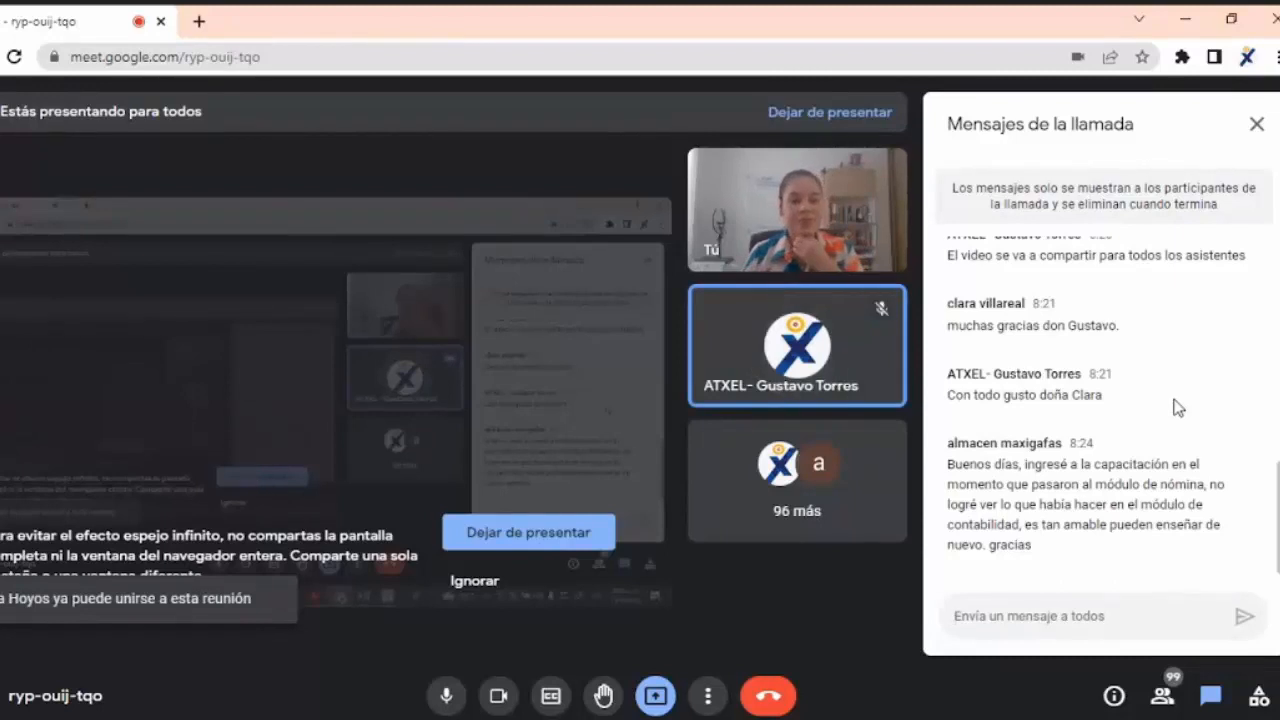
scroll(1171, 396, up, 2)
scroll(1171, 395, up, 3)
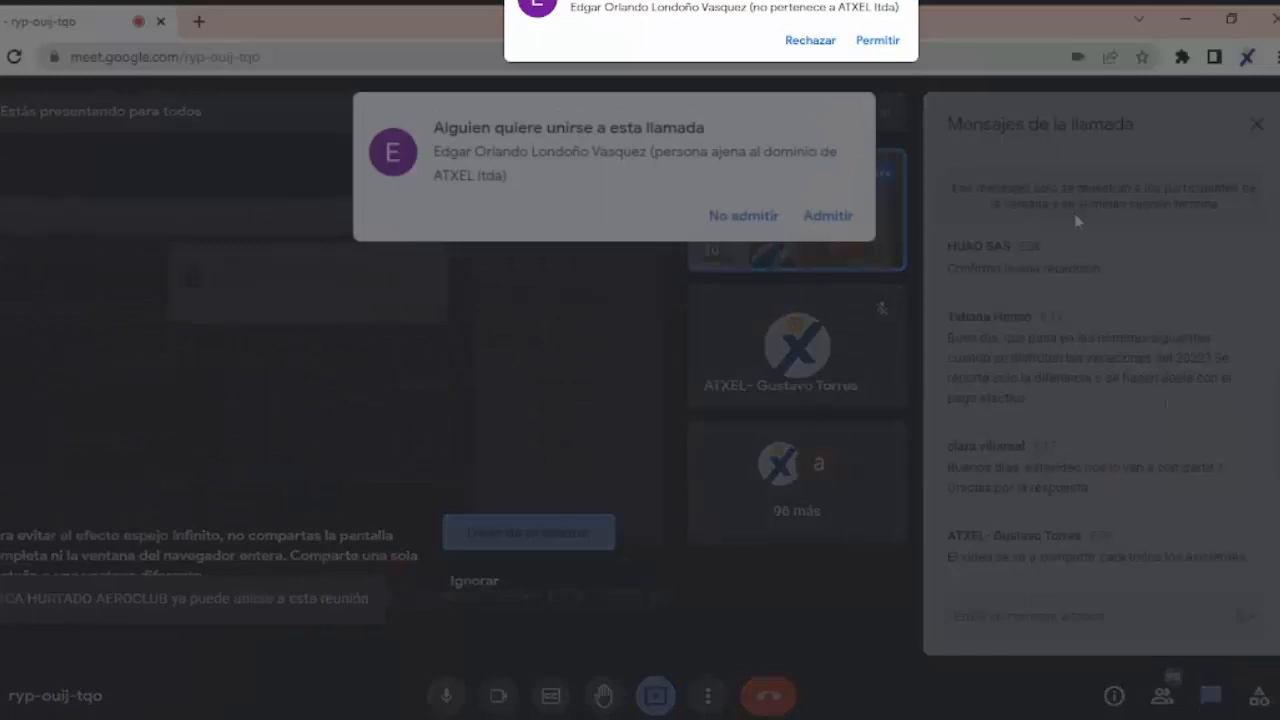
click(838, 215)
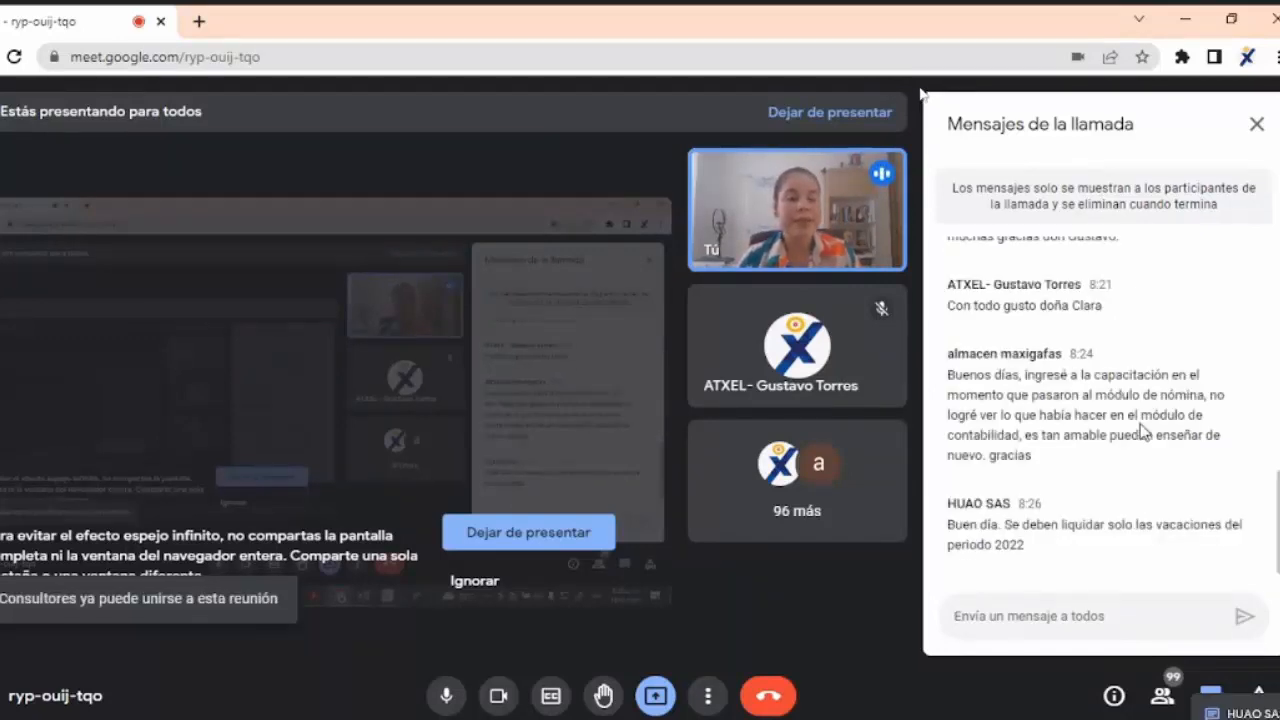
click(1184, 20)
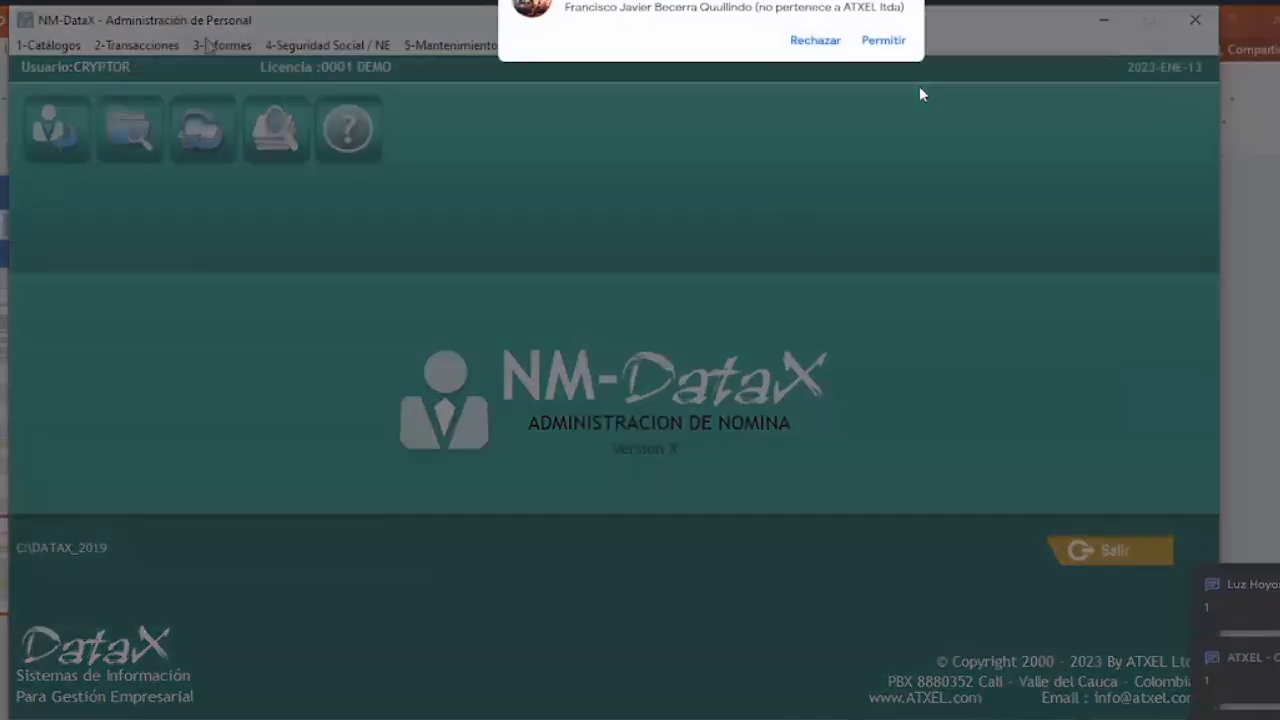
Admit the two waiting participants and open Contabilizar Consolidaciones from the social benefits consolidation reports.
click(222, 45)
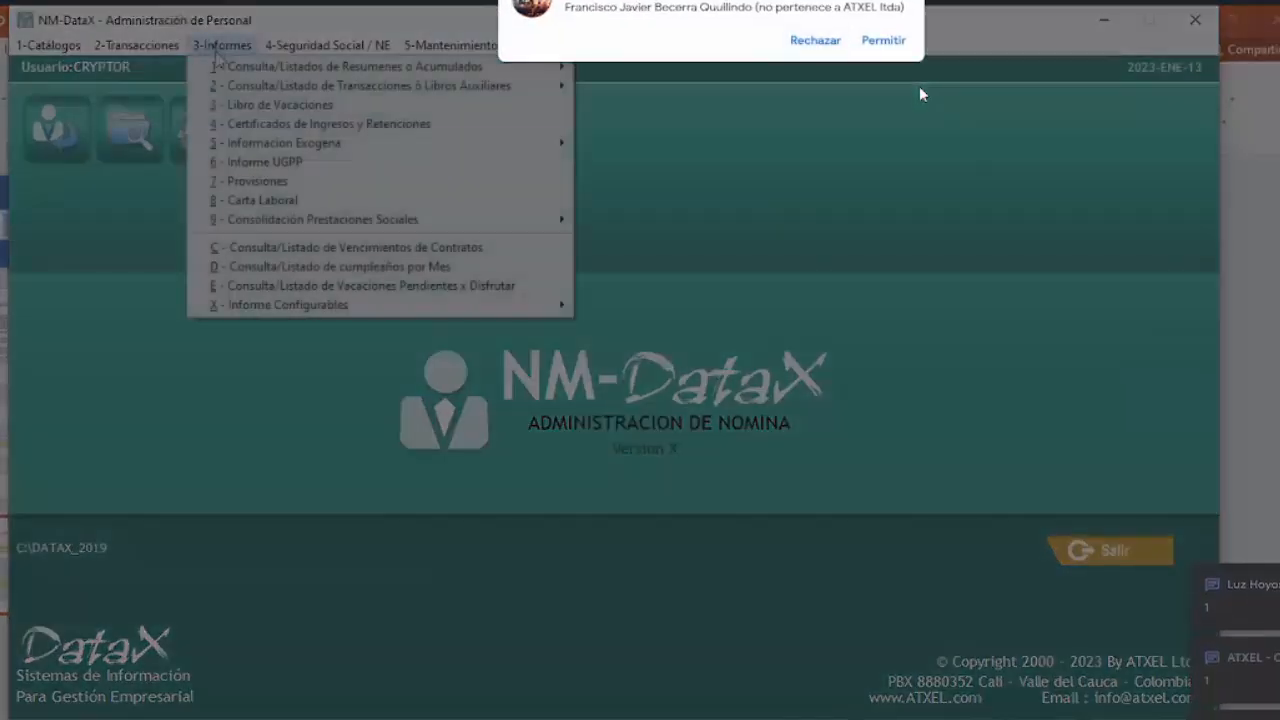
mouse_move(322, 222)
click(884, 41)
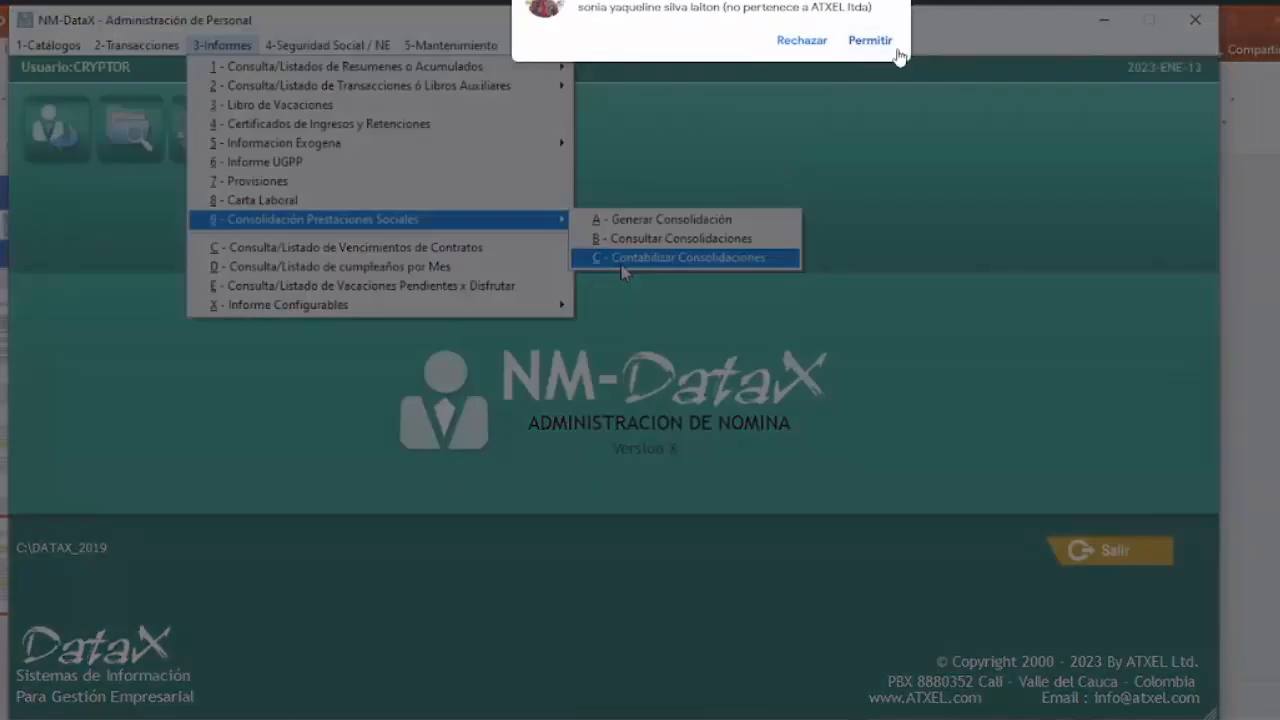
click(870, 41)
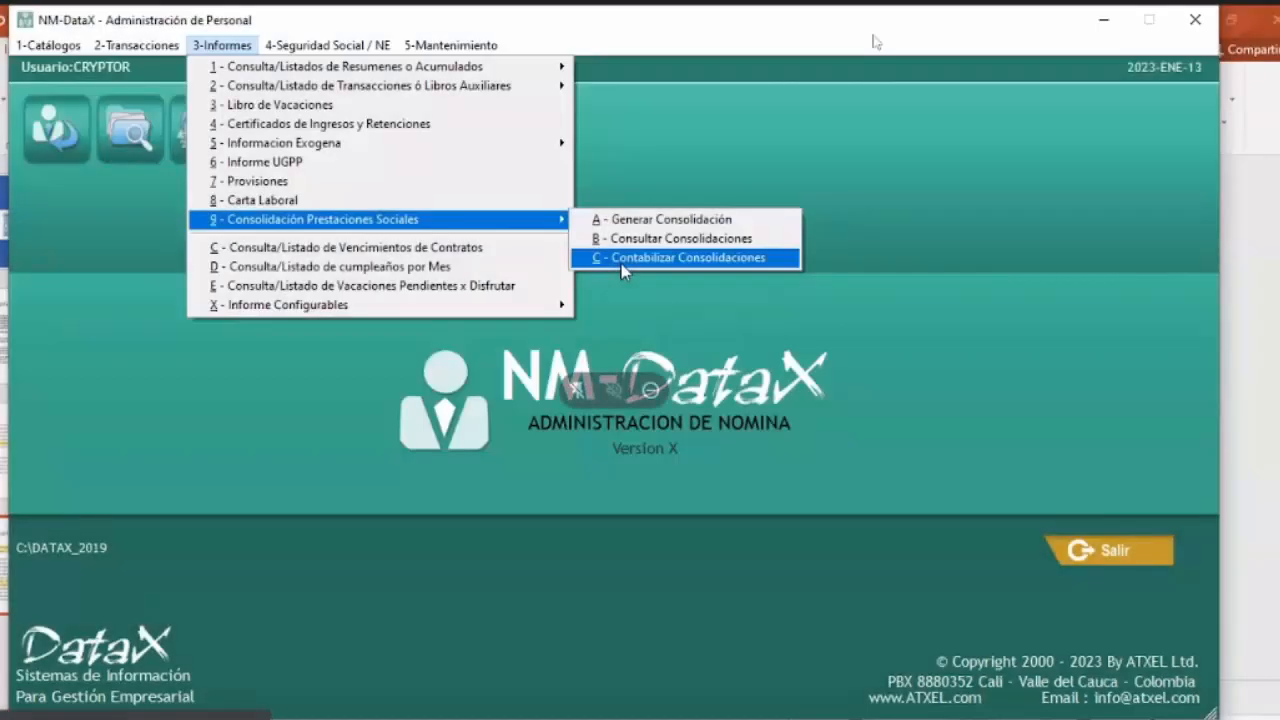
click(640, 258)
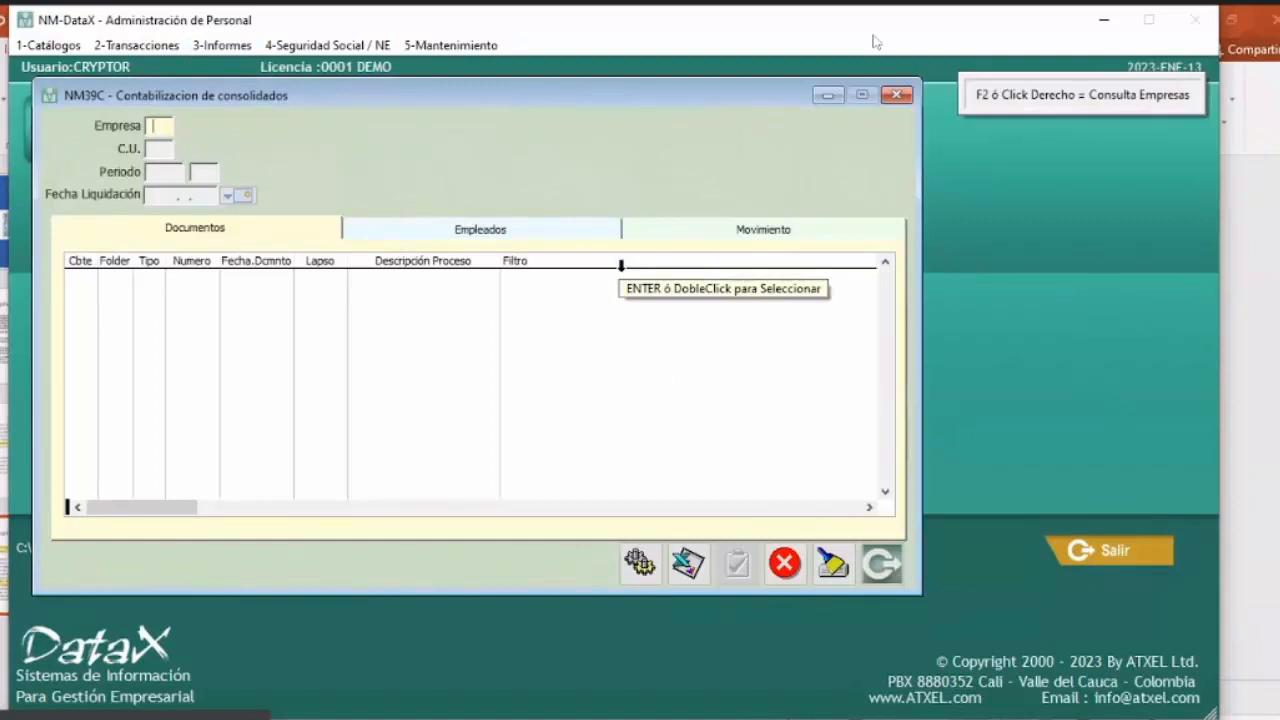
Load the consolidation to post for company 01, profit center 01, period 2022-12 and settlement date 2022.12.31.
key(F2)
key(Return)
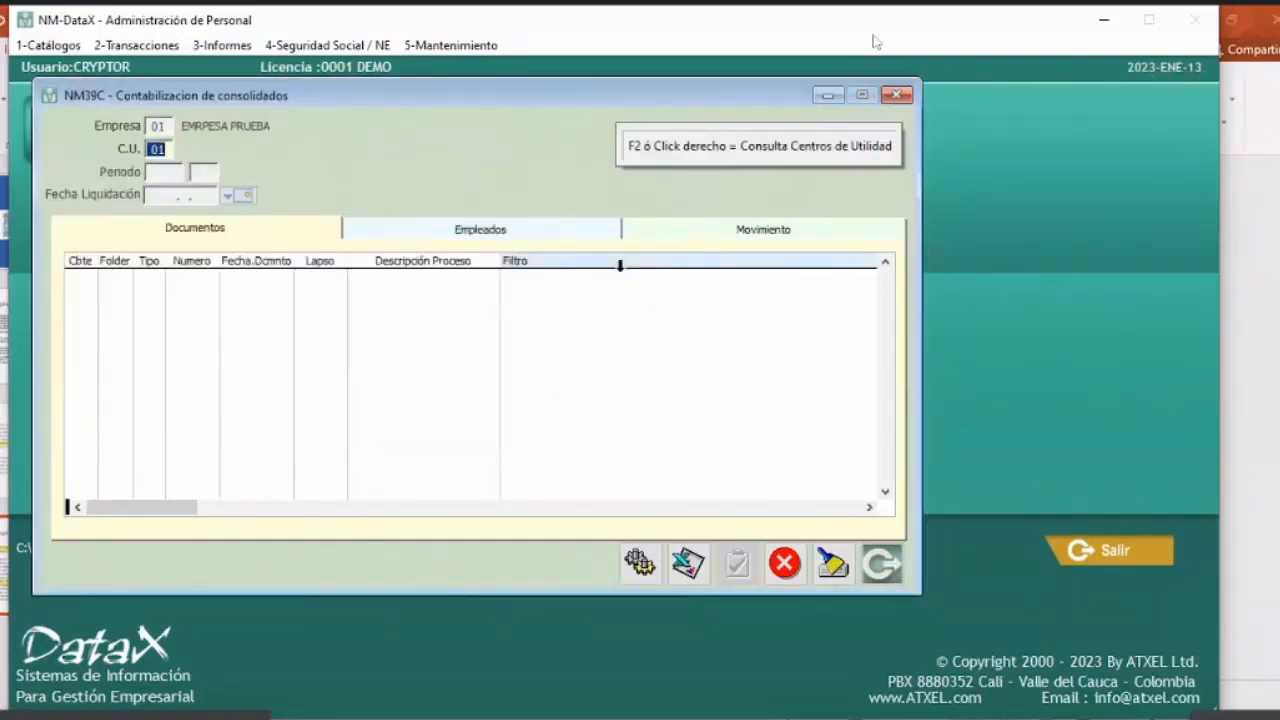
key(Return)
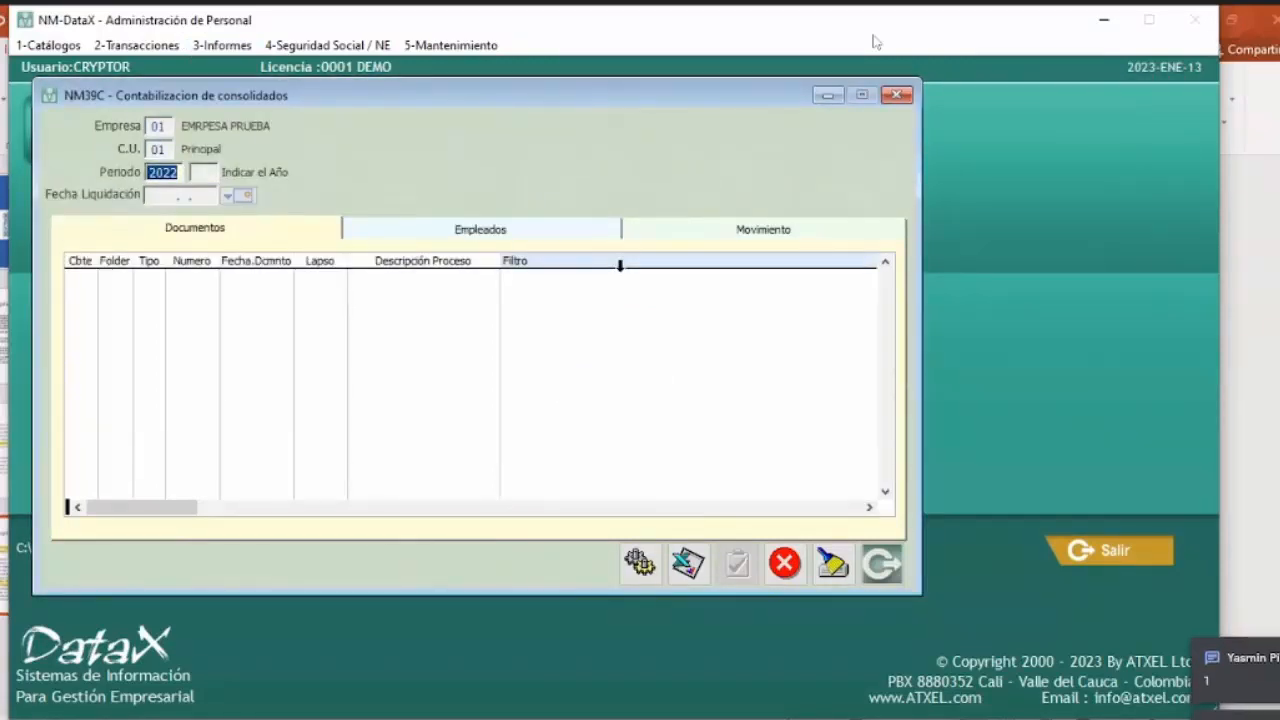
key(Return)
key(Return)
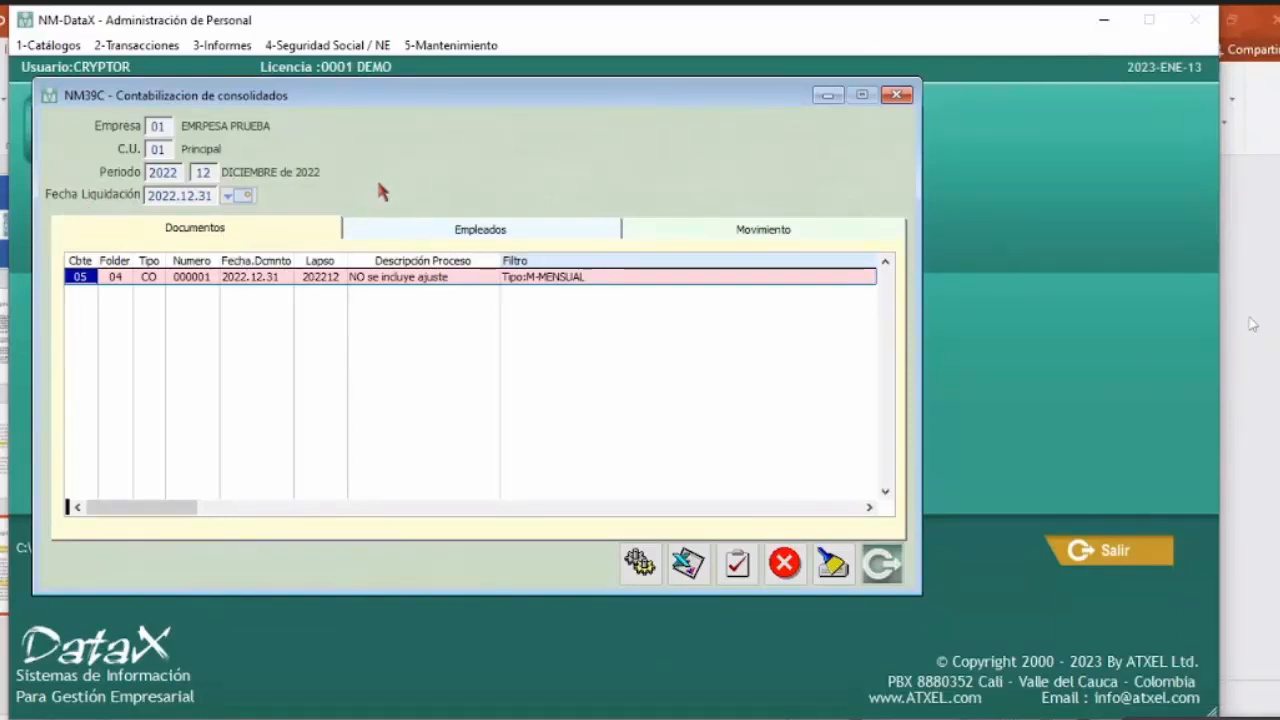
Open the accounting equivalences for consolidations and choose payroll concept 023, VACACIONES, from the concept list.
click(640, 565)
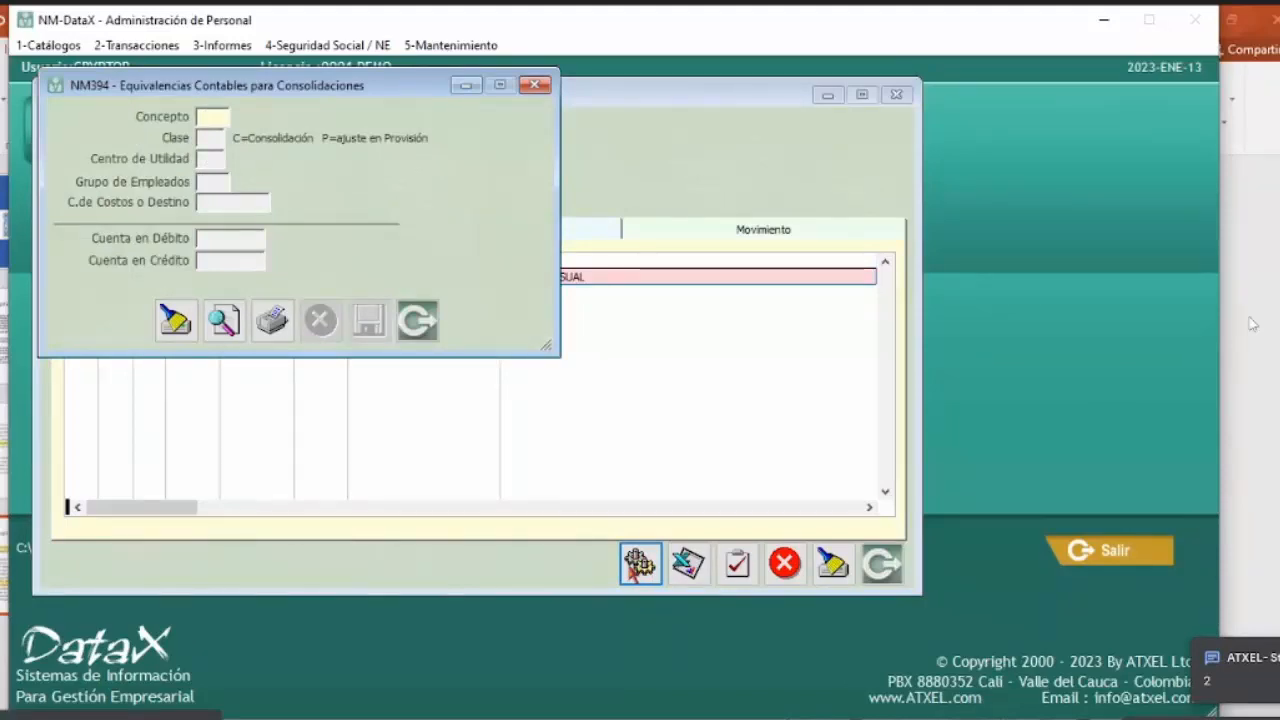
key(F2)
key(Down)
key(Down)
key(Down)
key(Down)
key(Down)
key(Down)
key(Down)
key(Down)
key(Down)
key(Down)
key(Down)
key(Down)
key(Down)
key(Down)
key(Down)
key(Down)
key(Down)
key(Down)
key(Down)
key(Down)
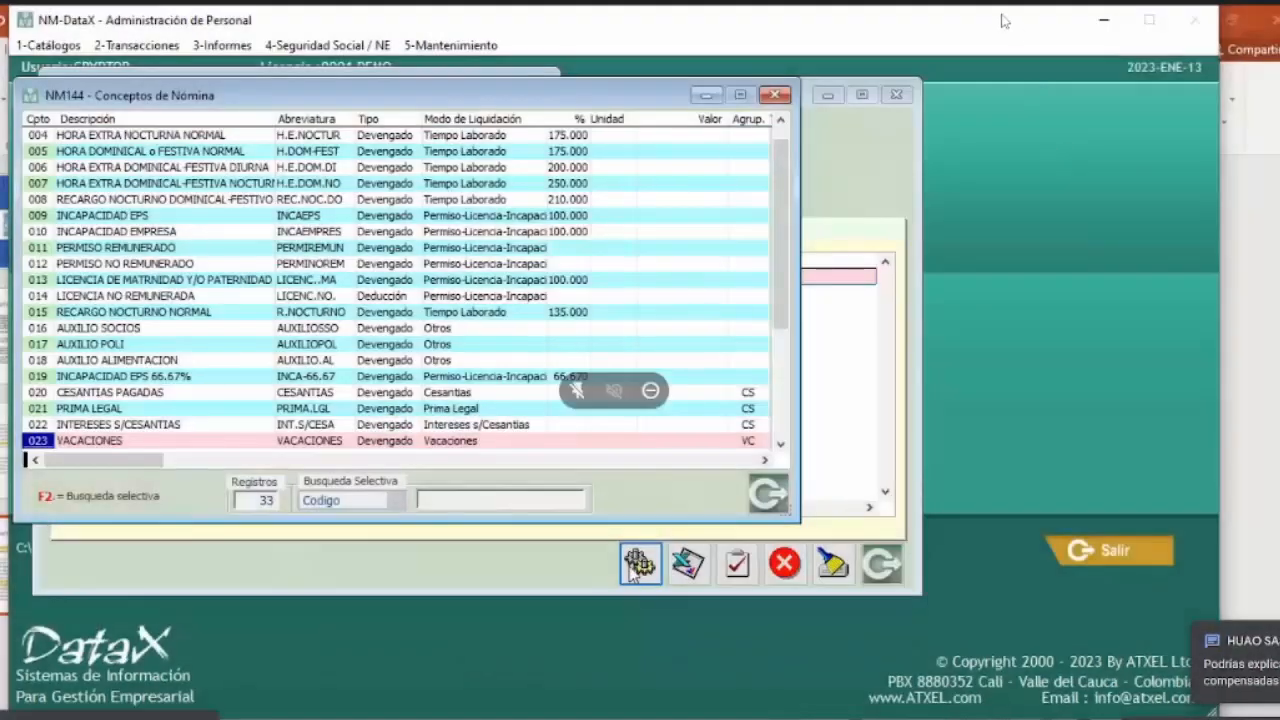
key(Return)
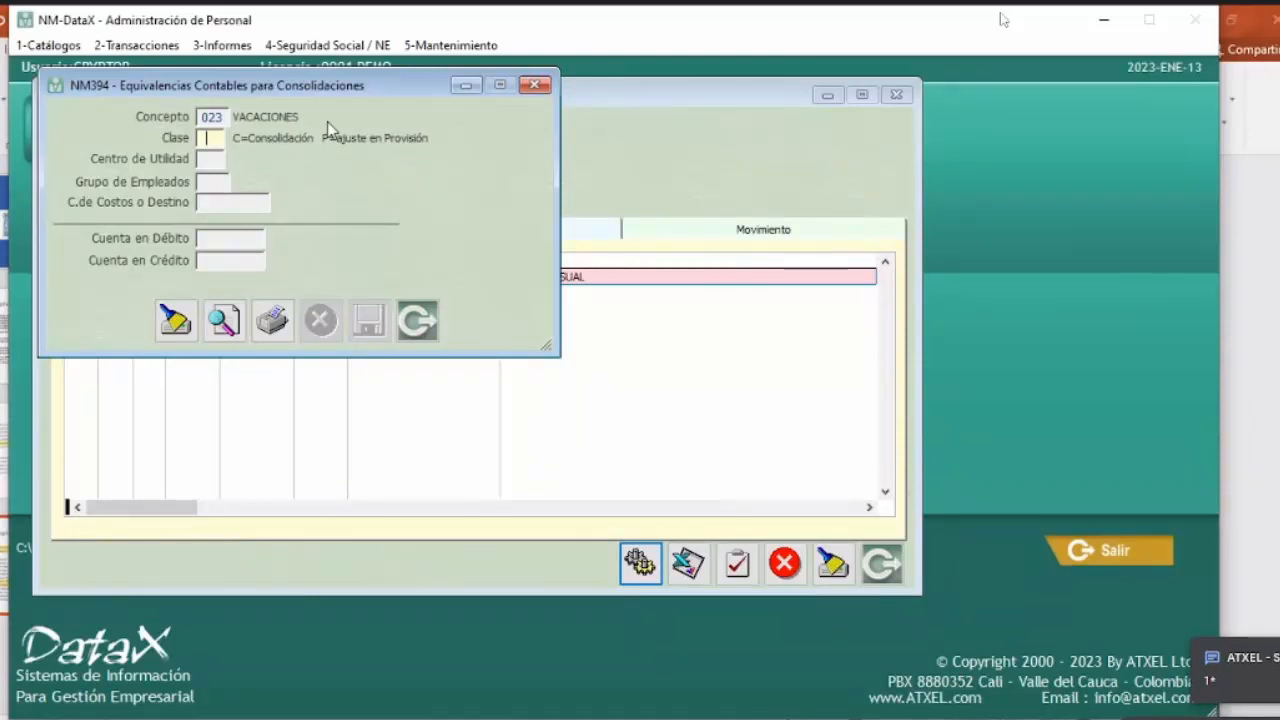
Set the equivalence's class to C for all profit centers, employee groups and cost centers, admitting the waiting participant.
text(C)
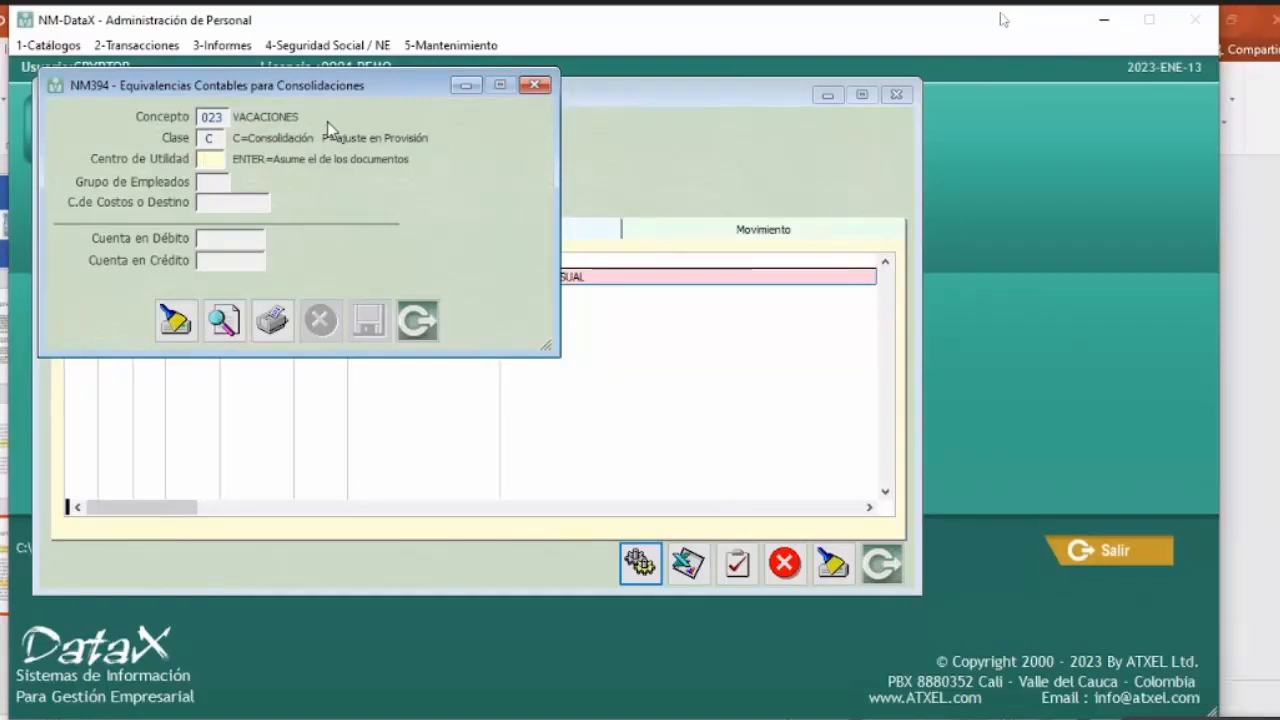
key(Return)
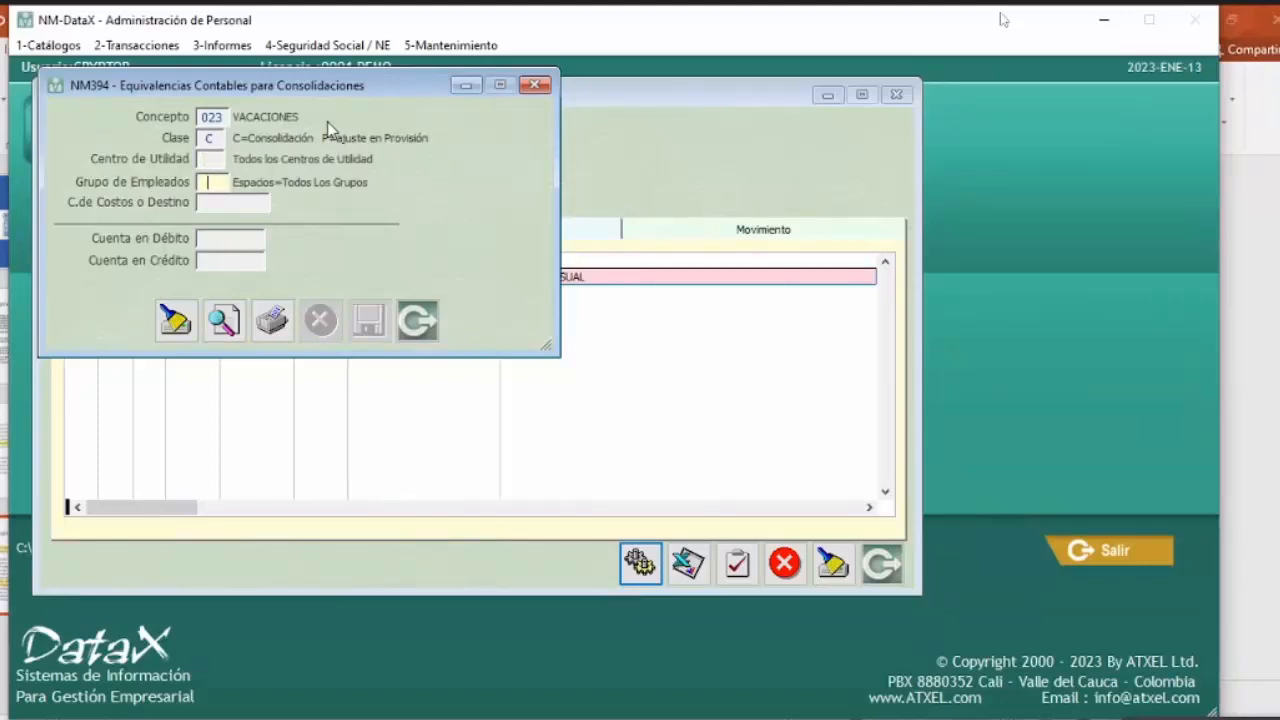
key(Return)
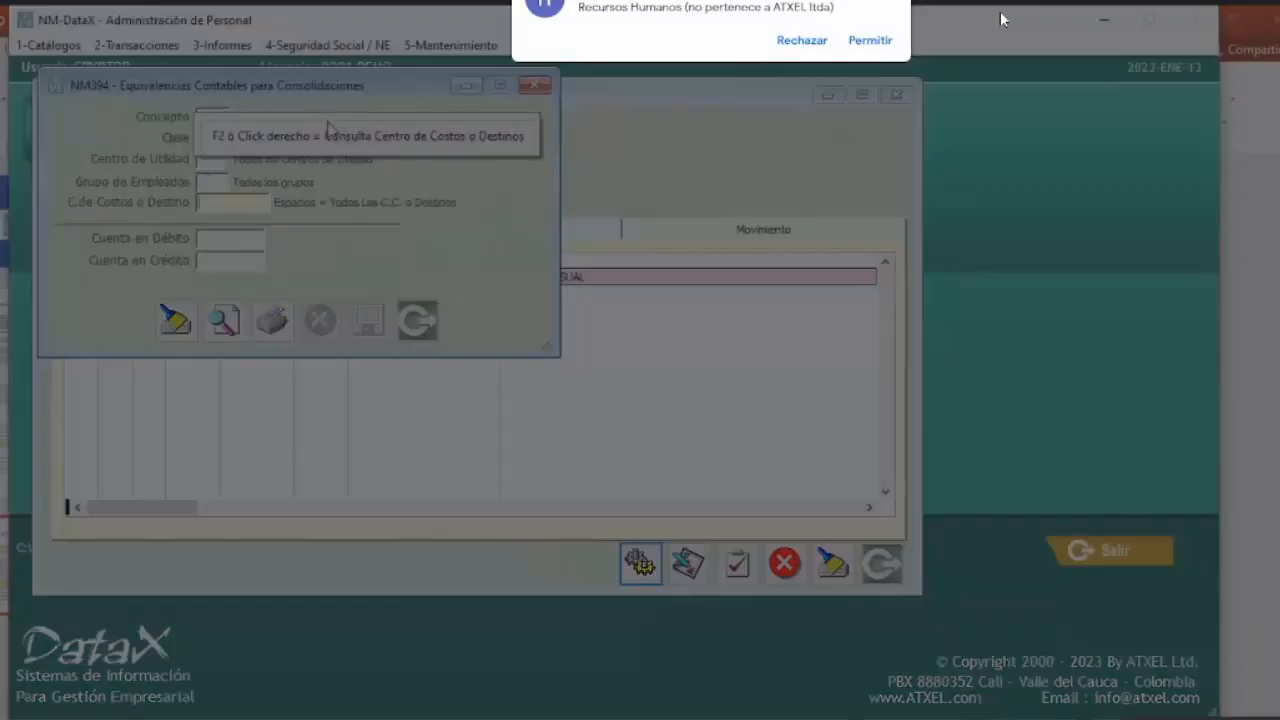
click(875, 40)
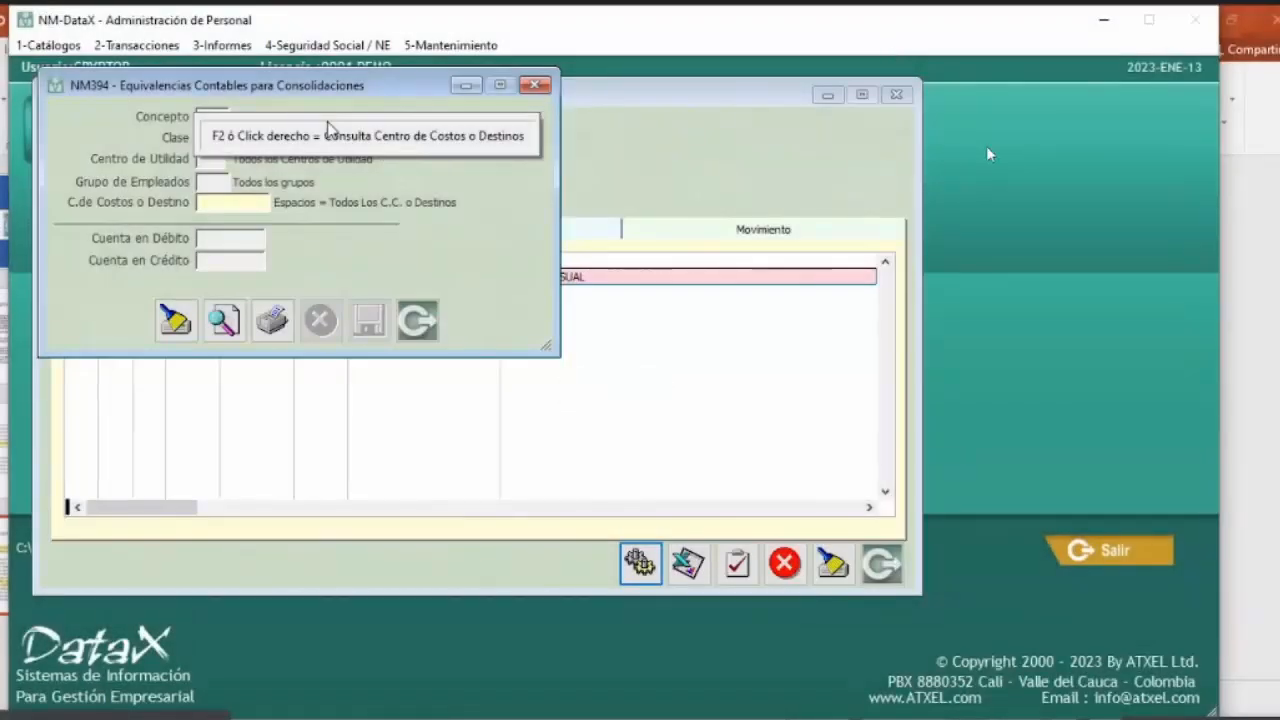
key(Return)
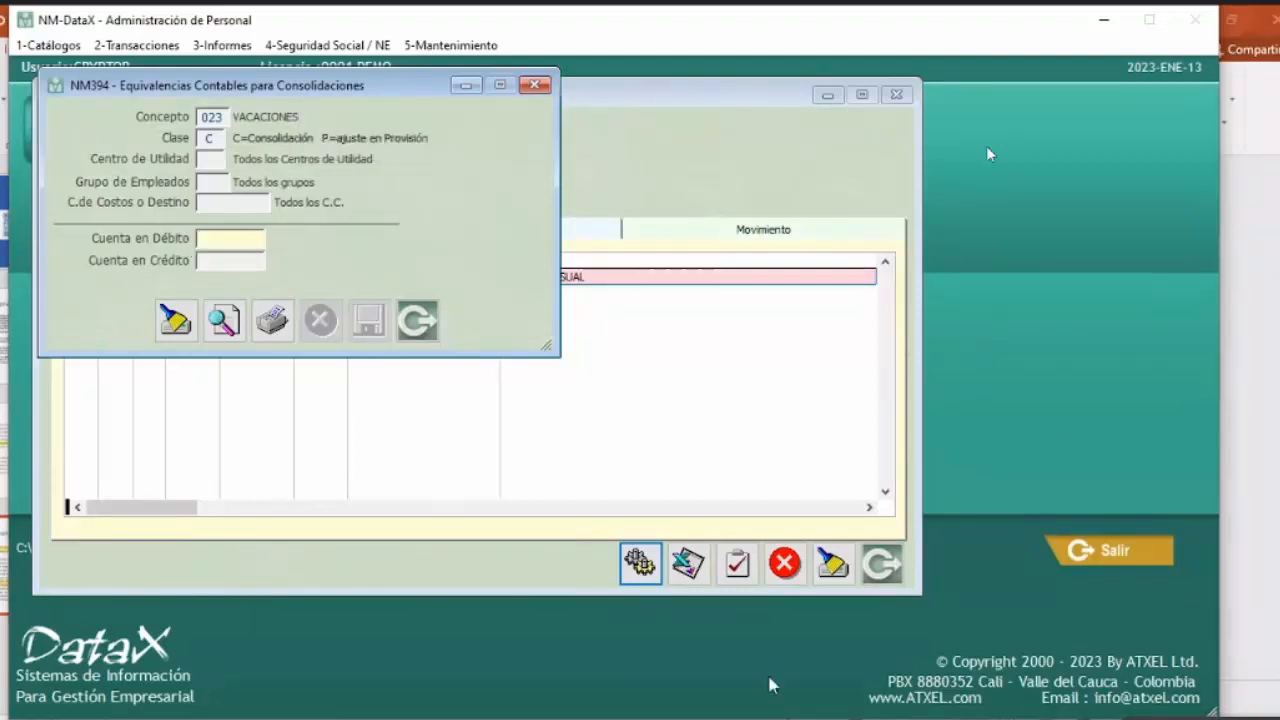
Switch to the Excel worksheet and write the heading MES A MES in column C, below the CO row.
click(600, 718)
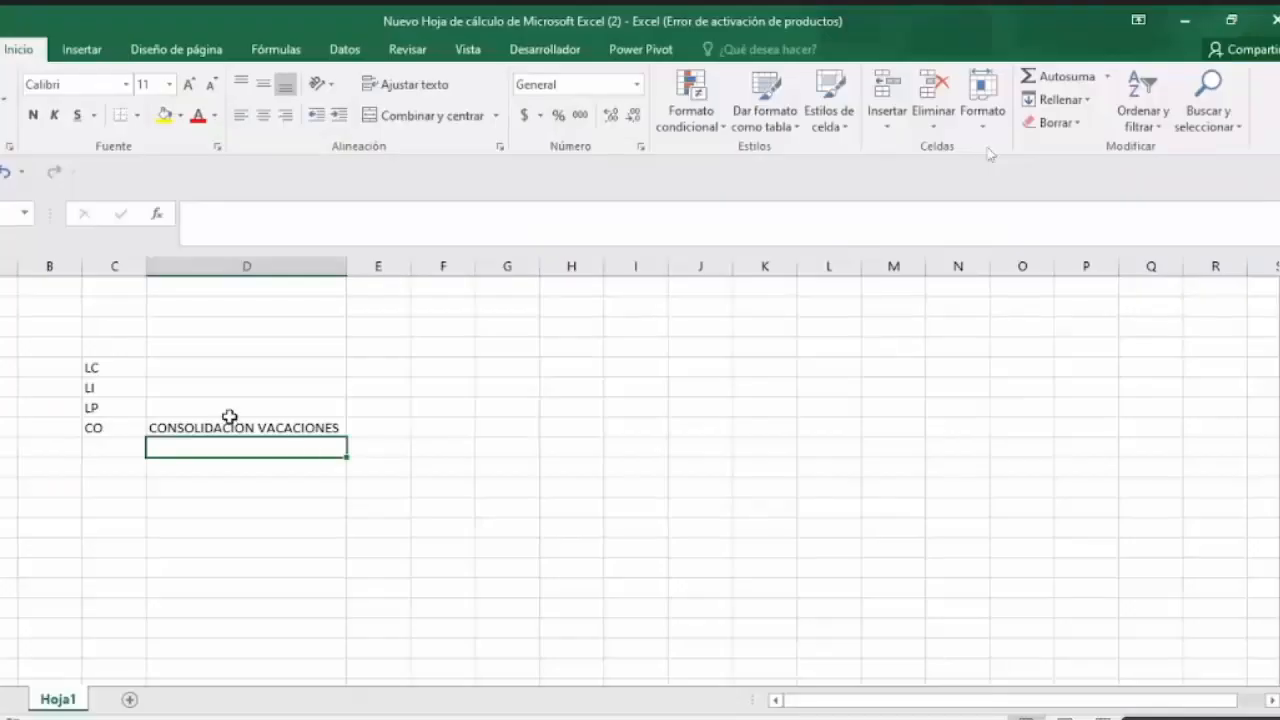
scroll(229, 416, down, 1)
ctrl+scroll(194, 349, up, 2)
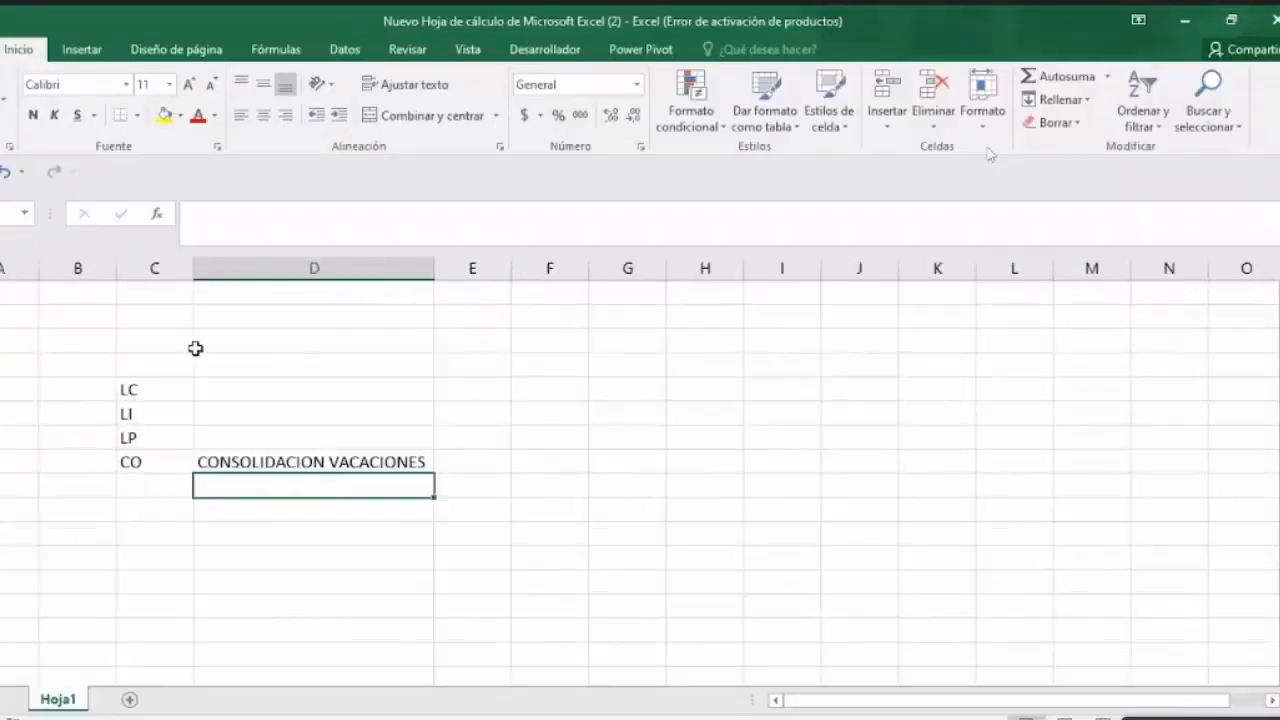
scroll(231, 320, down, 1)
scroll(235, 323, down, 1)
click(151, 394)
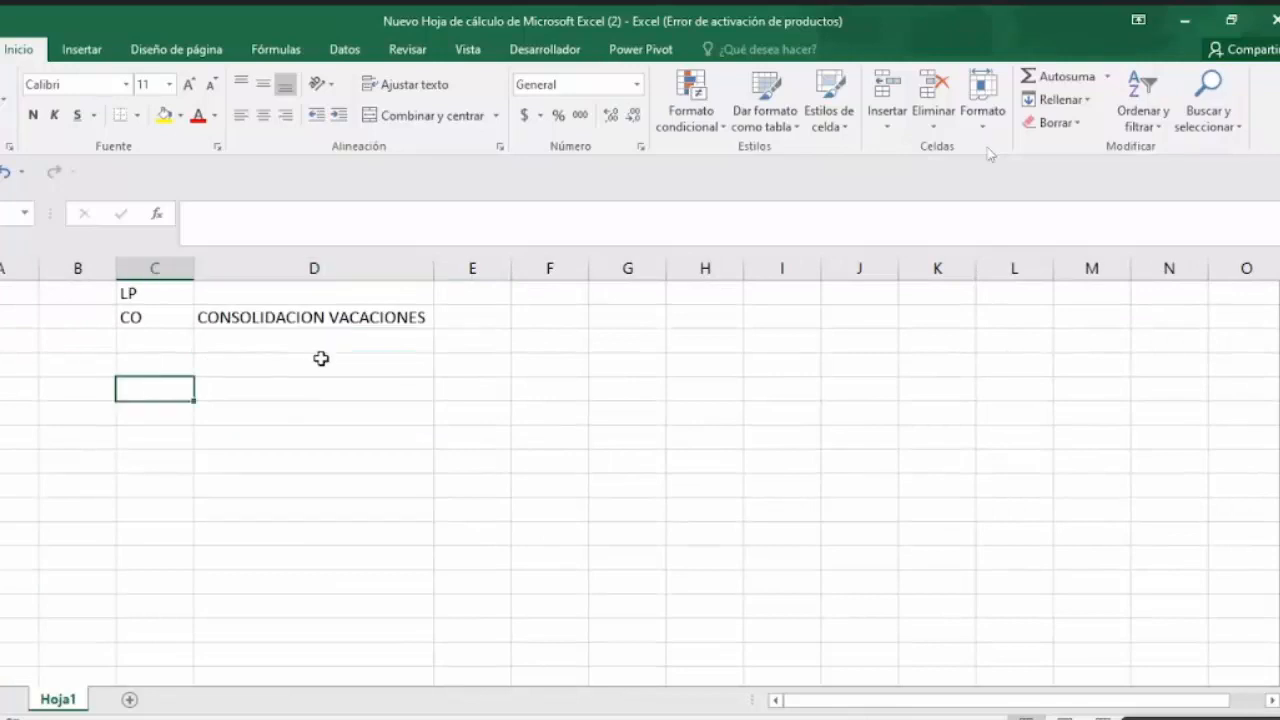
text(MES A MES)
key(Return)
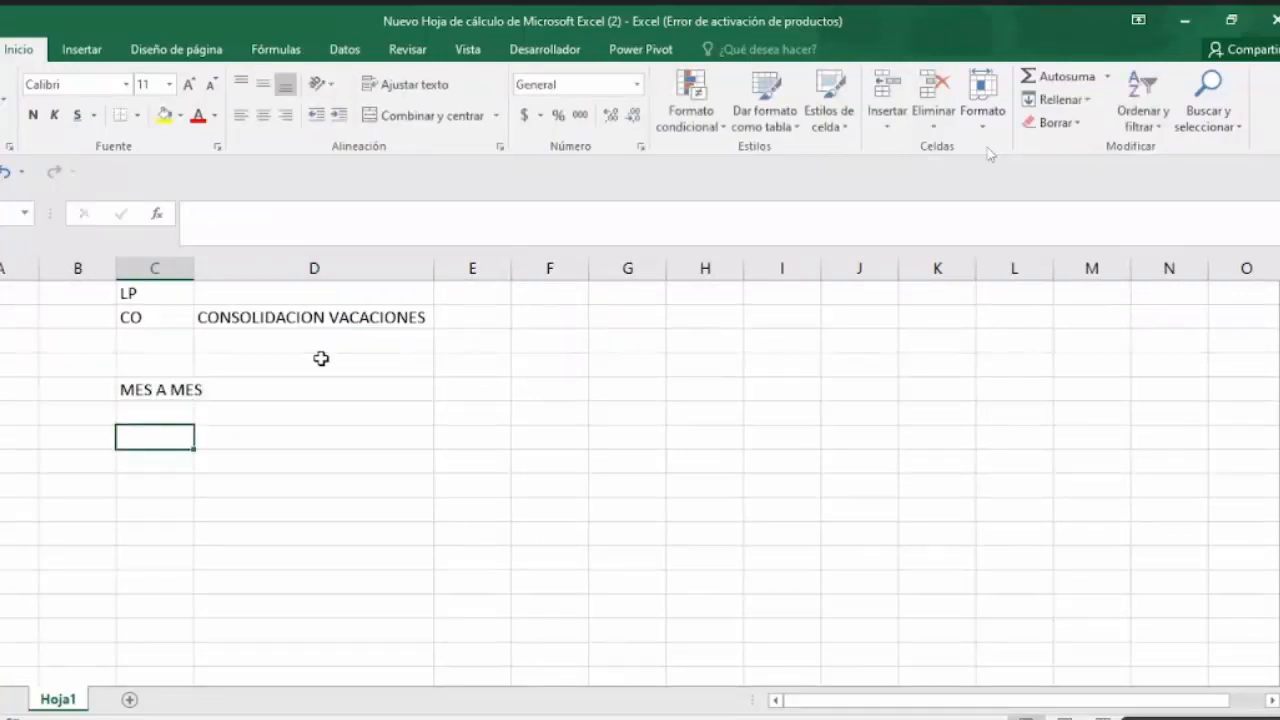
text(51)
key(BackSpace)
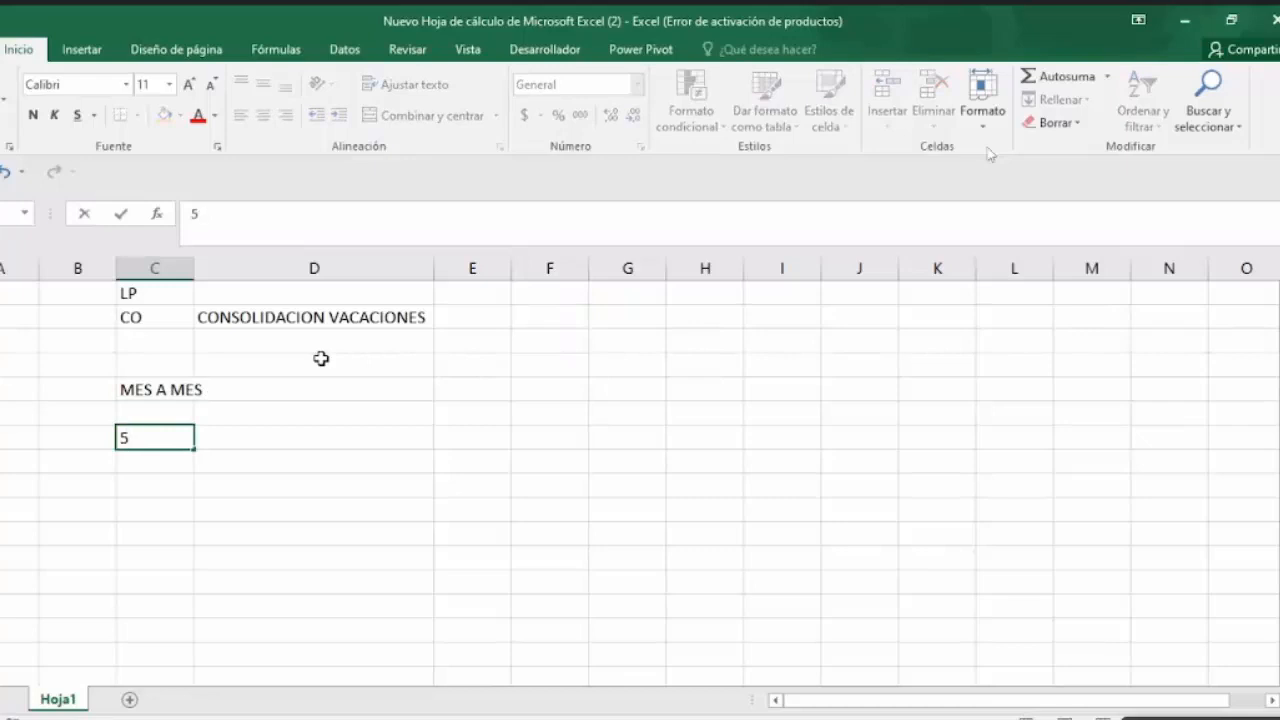
text(-7)
key(Return)
key(Up)
key(Up)
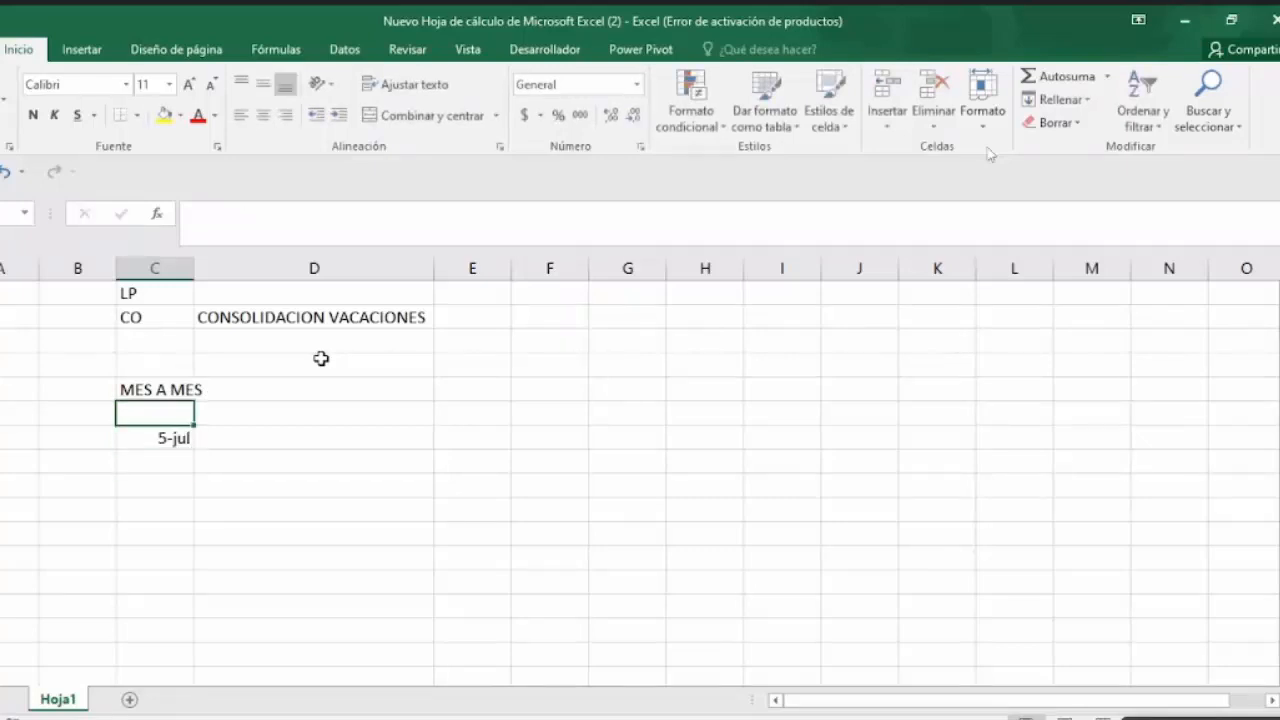
Enter 5 - 7+ in column C below the MES A MES heading, with DEBITO beside it in column D.
key(Down)
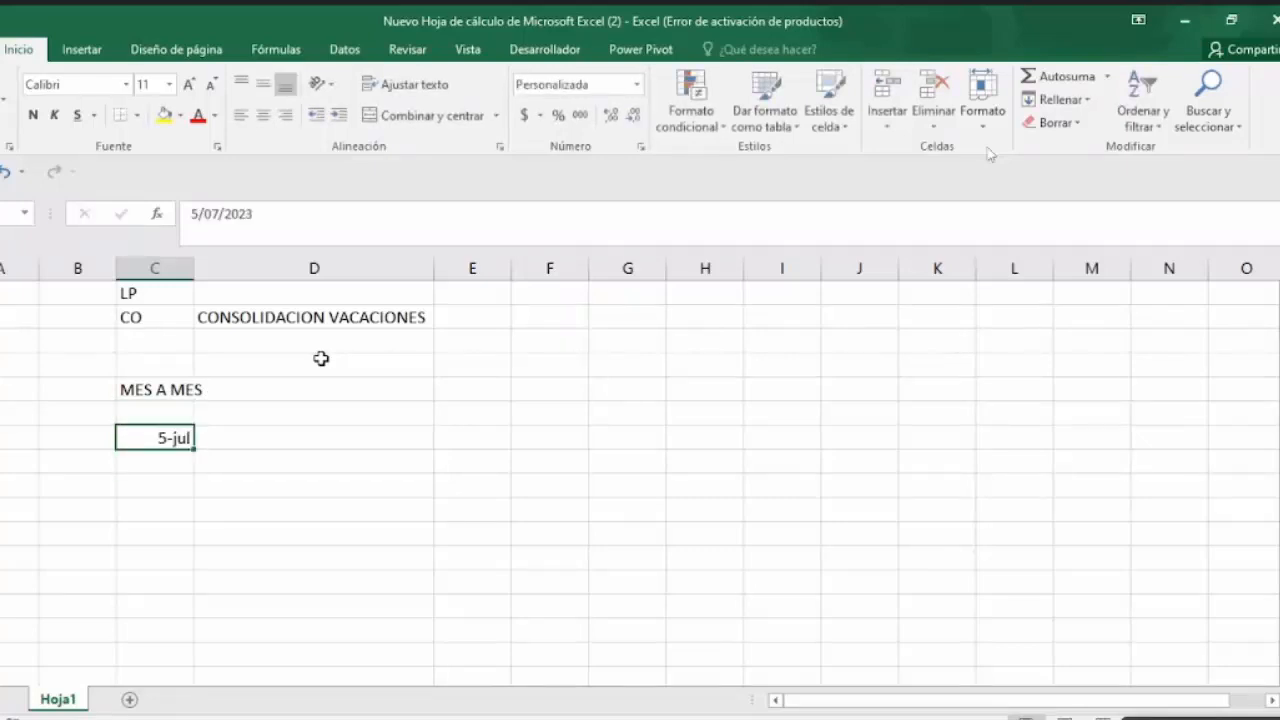
text(5 - 7+)
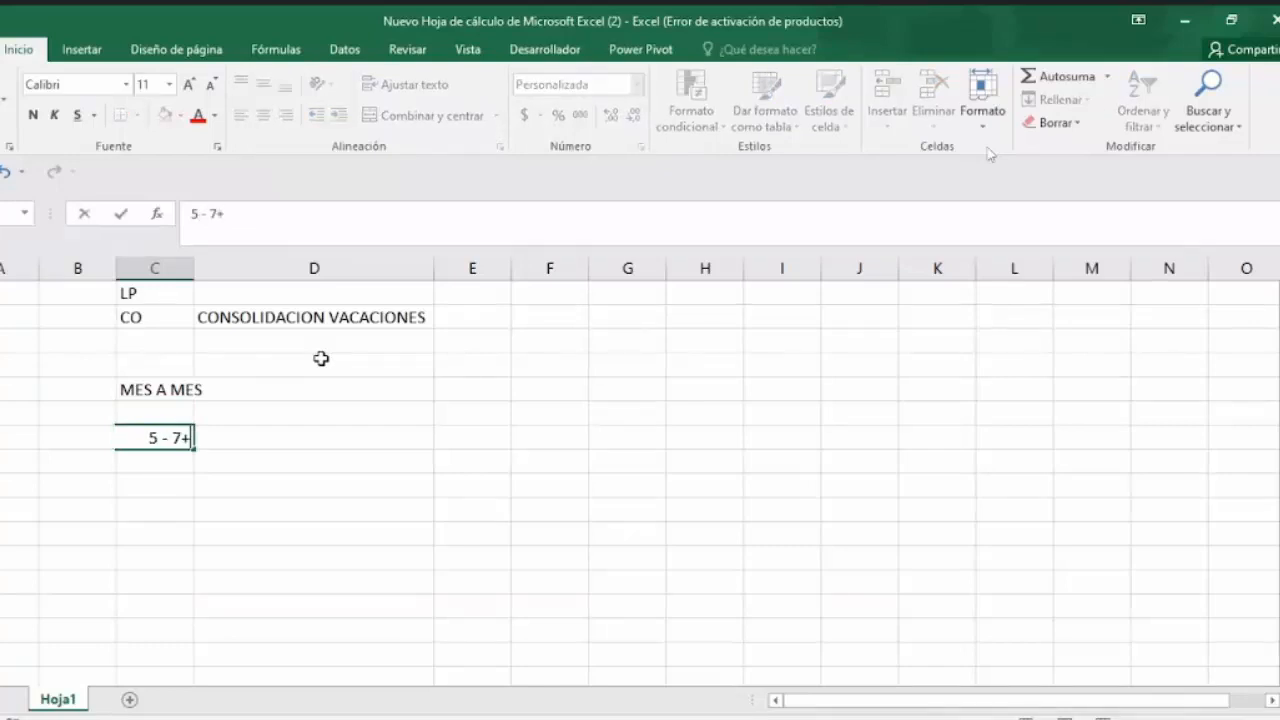
key(Return)
key(Up)
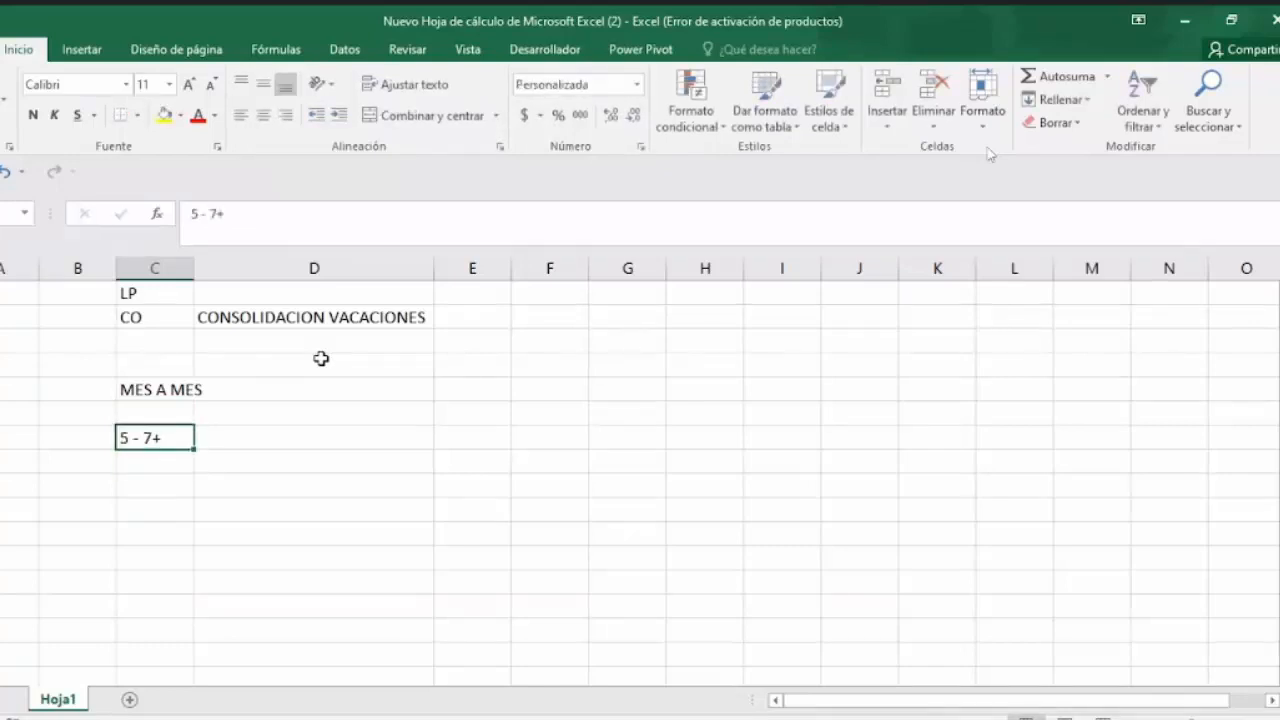
key(Right)
text(DEBITO)
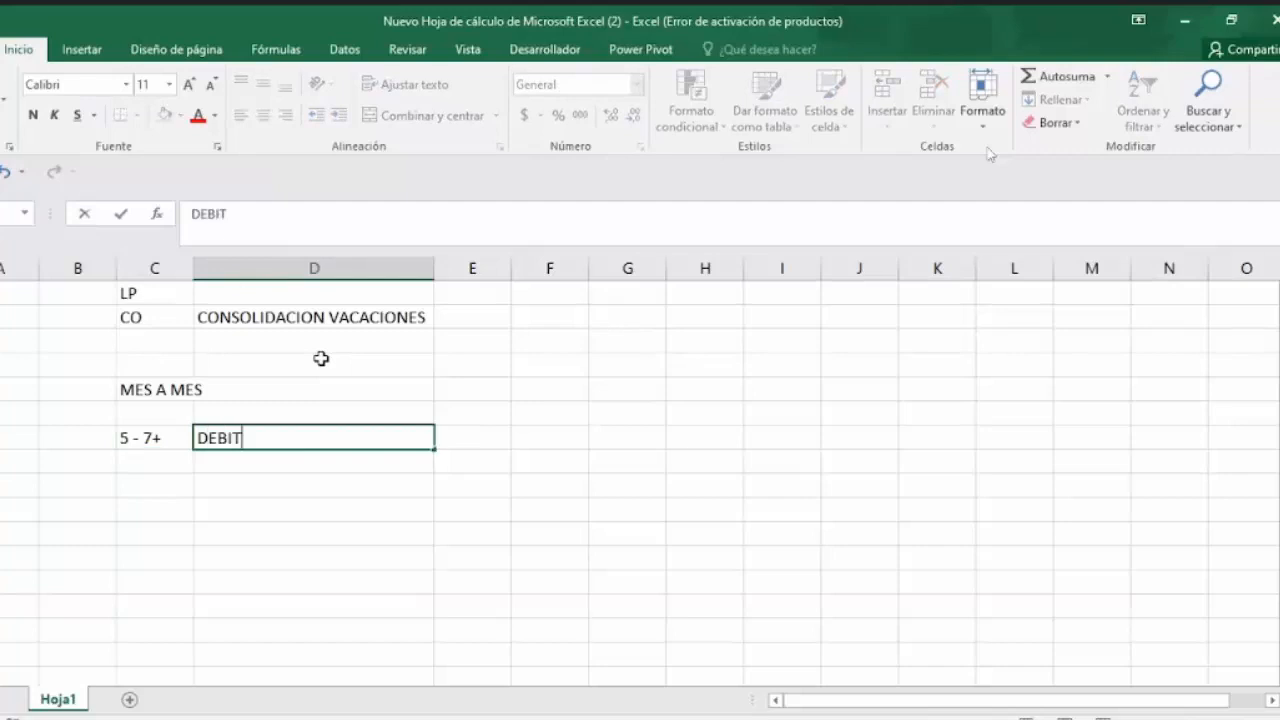
key(Return)
Add the counterpart row 25X PRO in column C, directly below 5 - 7+, with CR beside it.
key(Left)
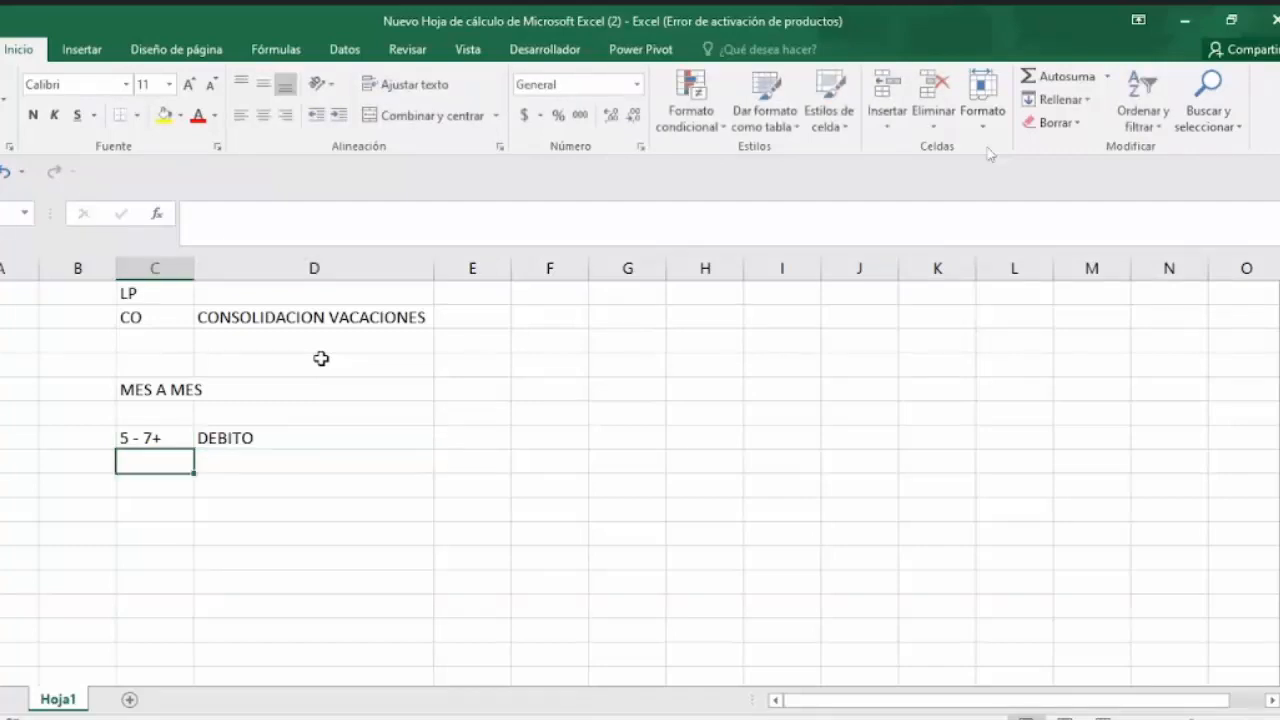
text(25X)
key(Return)
key(Up)
key(F2)
text(PRO)
key(Return)
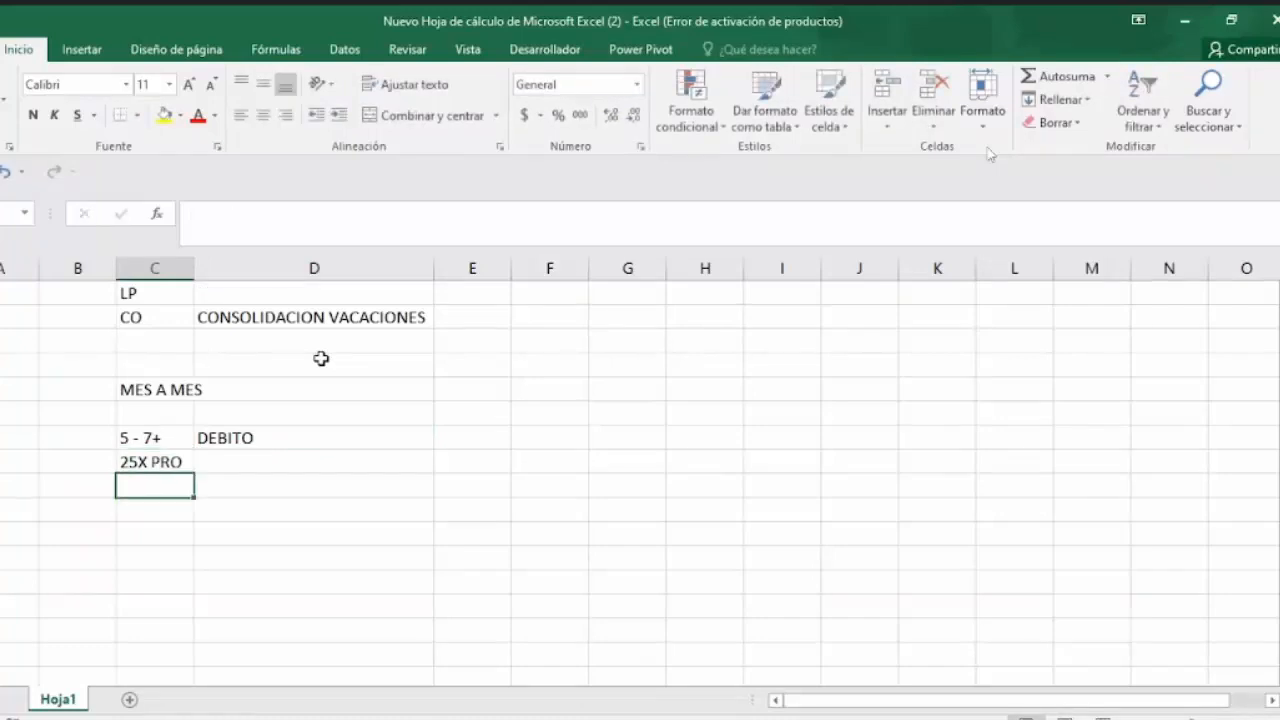
key(Up)
key(Right)
text(CR)
key(Return)
Write the heading CONSOLIDAR in column C, leaving one blank row below 25X PRO.
key(Down)
key(Left)
text(CONSOLIDAR)
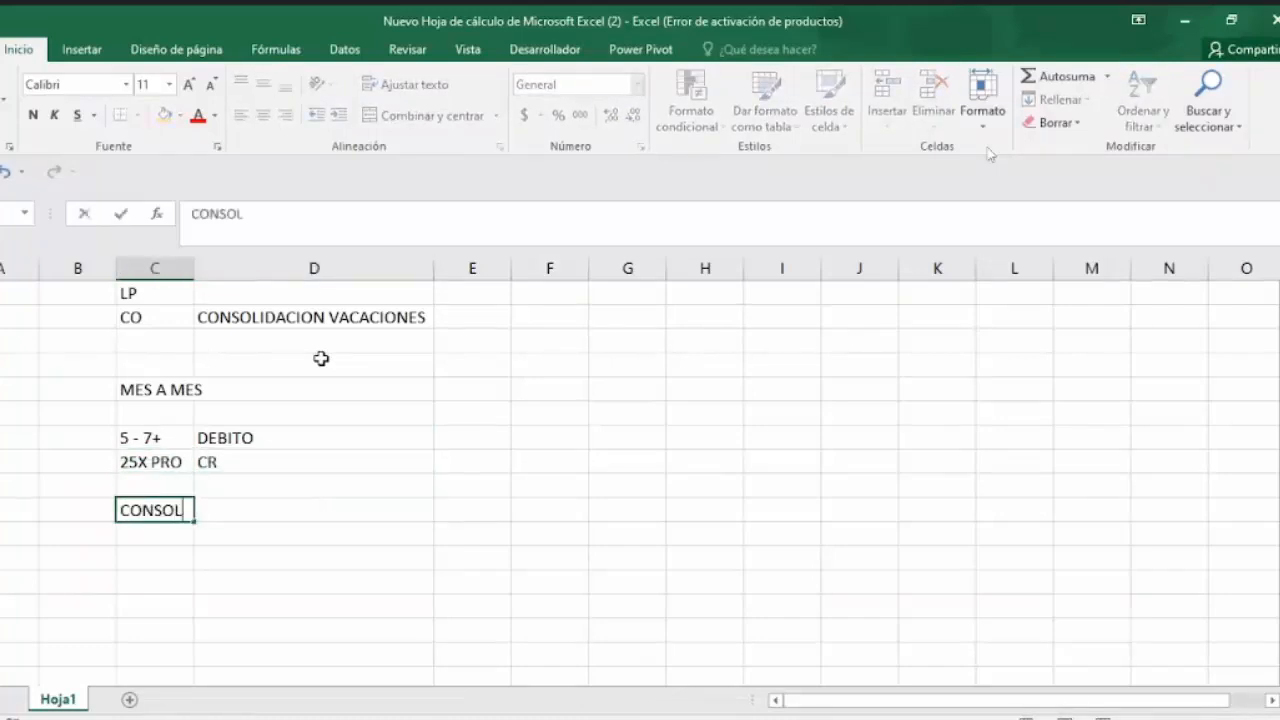
key(Return)
Two rows below CONSOLIDAR, reference cell C14 (25X PRO) with the formula +C14 and enter DEB beside it in column D.
key(Down)
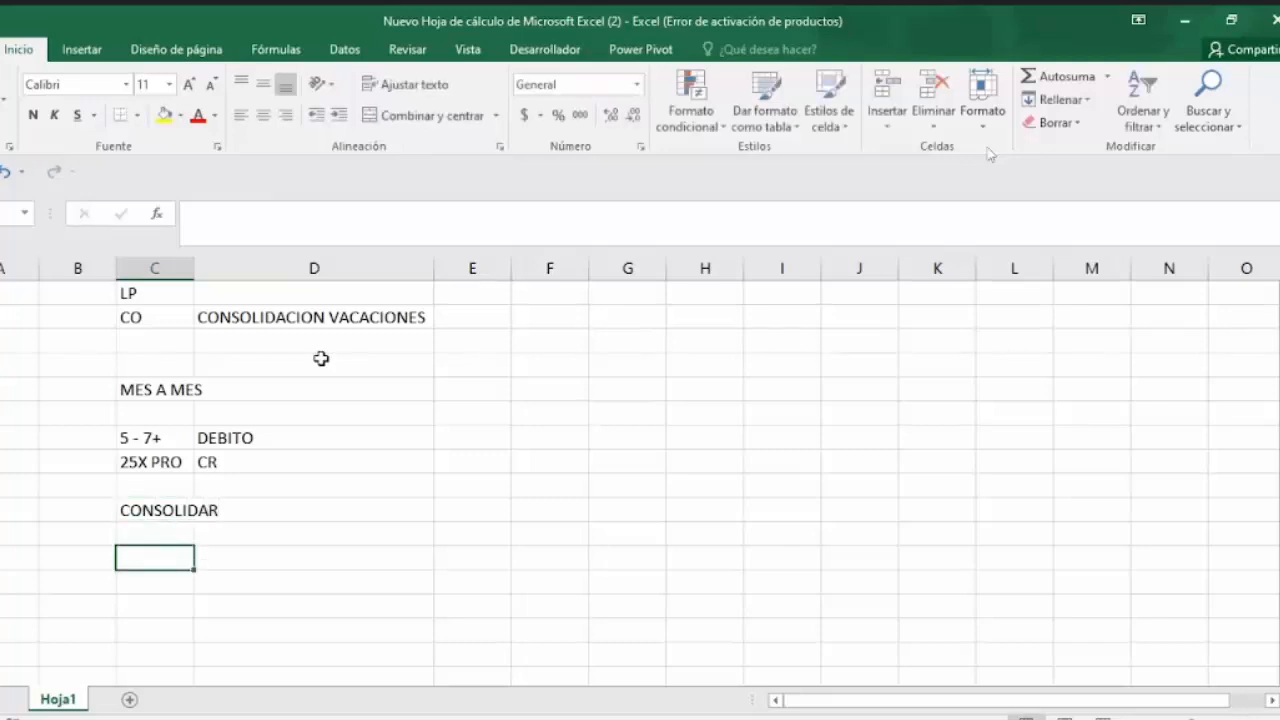
text(+)
key(Left)
key(Up)
key(Up)
key(Up)
key(Up)
key(Right)
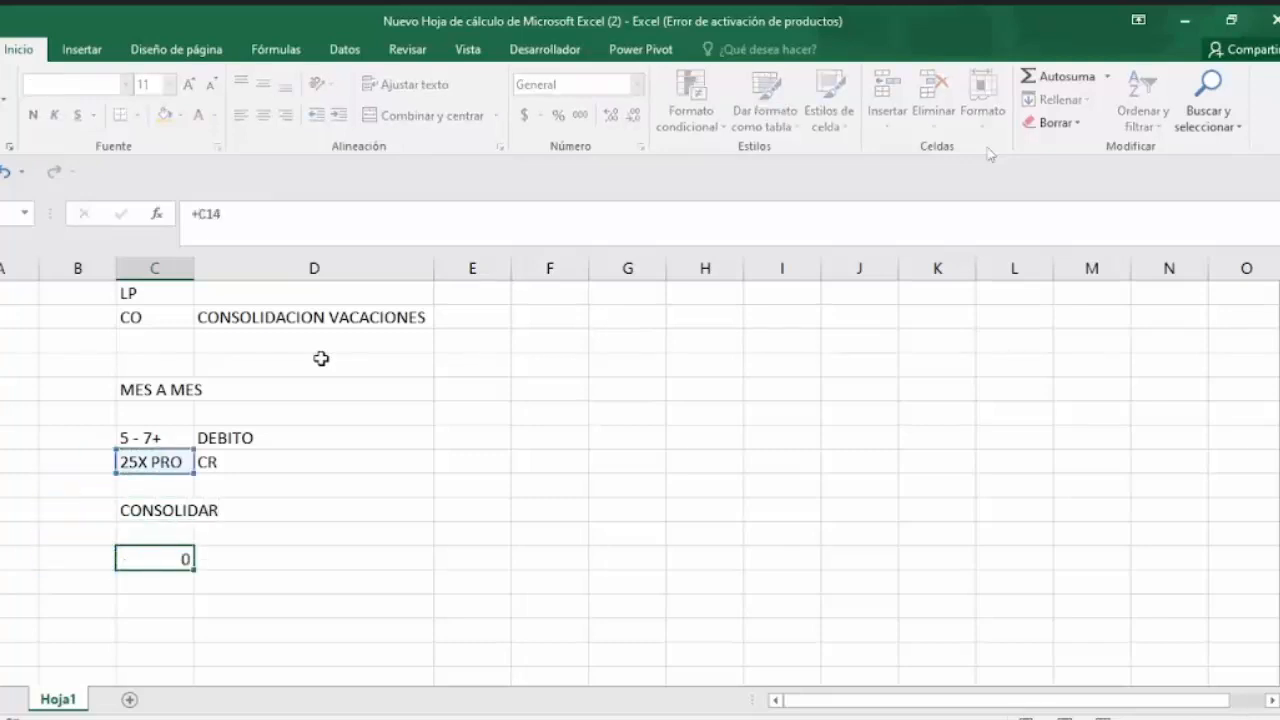
key(Return)
key(Up)
key(Up)
key(Right)
key(Down)
text(DE)
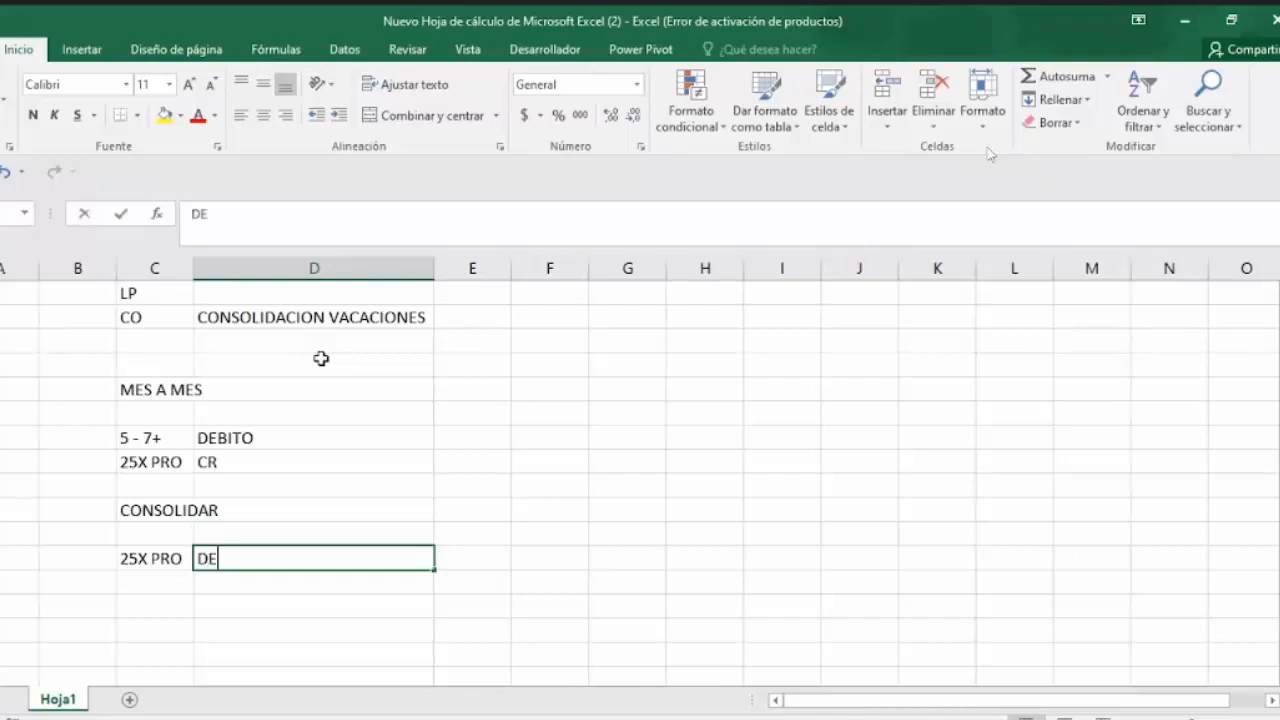
text(B)
key(Return)
Add the row 25 CONS in column C below the referenced 25X PRO, with CRE beside it in column D.
key(Left)
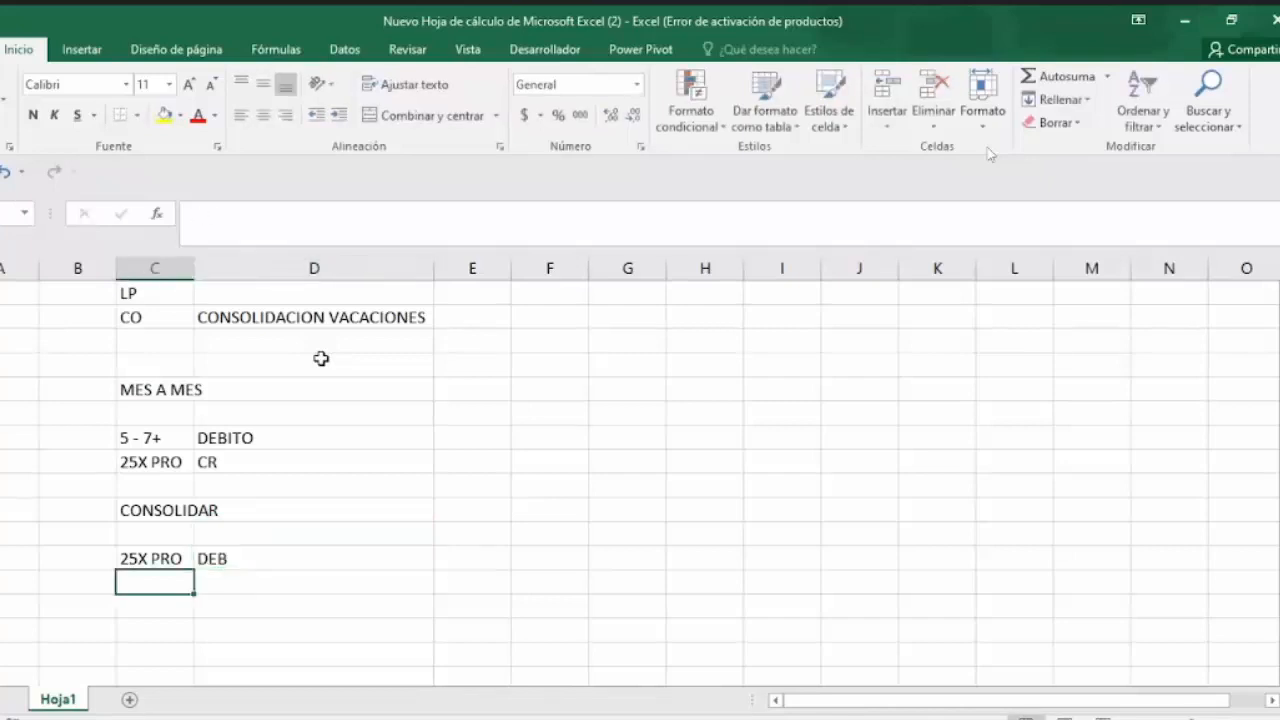
text(25 P)
key(Return)
key(Up)
text(25 CONS)
key(Return)
key(Up)
key(Right)
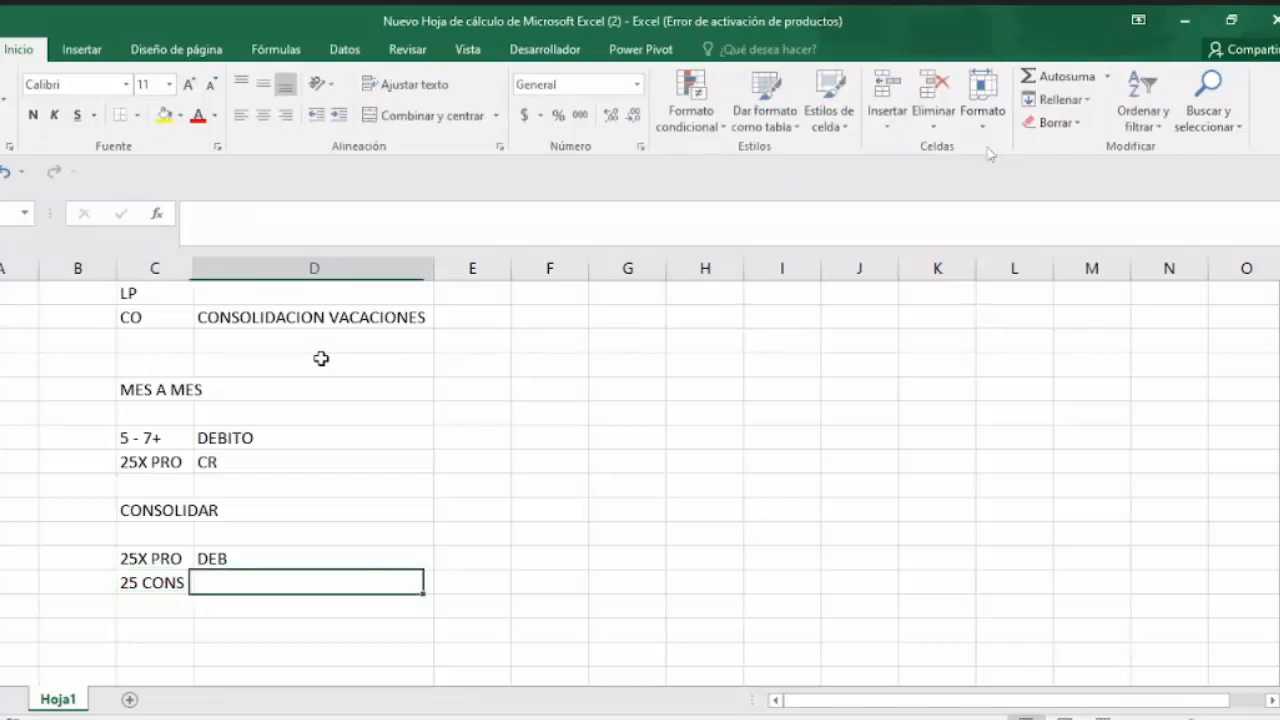
text(CRE)
key(Return)
Fill the CONSOLIDAR block across columns C and D with yellow.
scroll(423, 460, down, 1)
drag(166, 441, 302, 534)
click(164, 115)
click(298, 459)
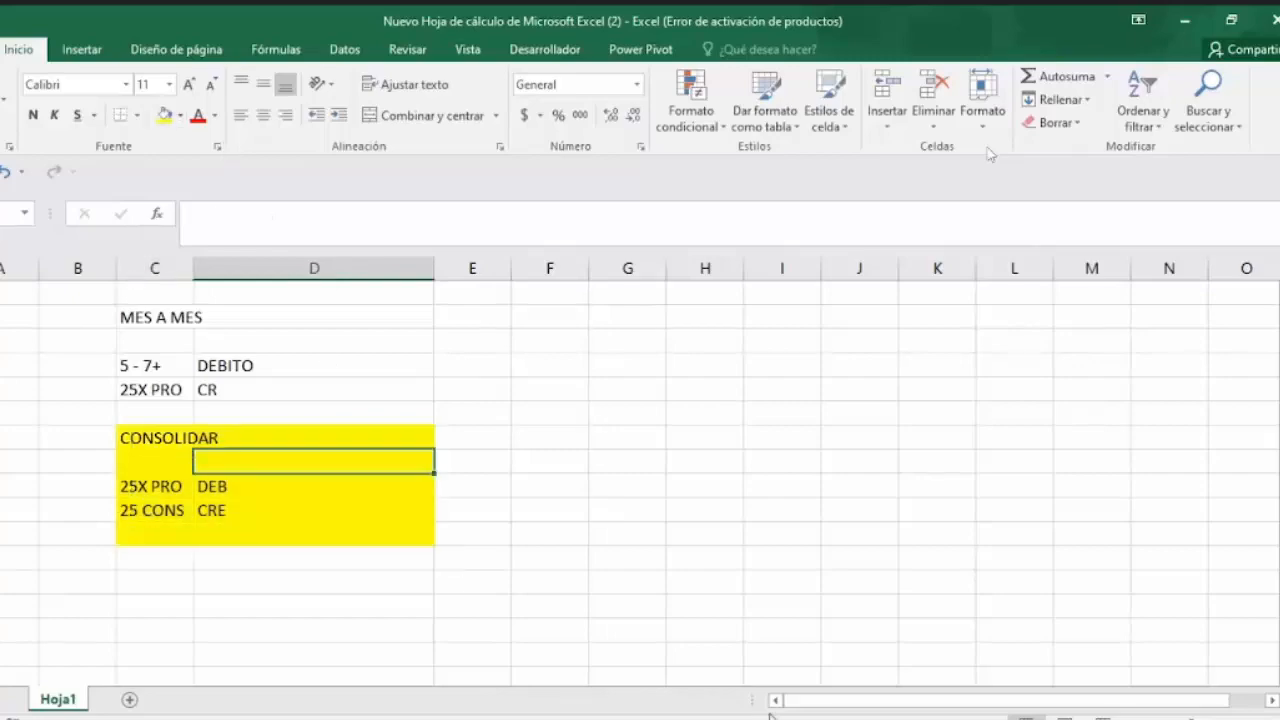
Switch back to DataX and choose 25250595, causacion mensual vacaciones, as the equivalence's debit account by looking up the accounts starting with 25.
click(764, 717)
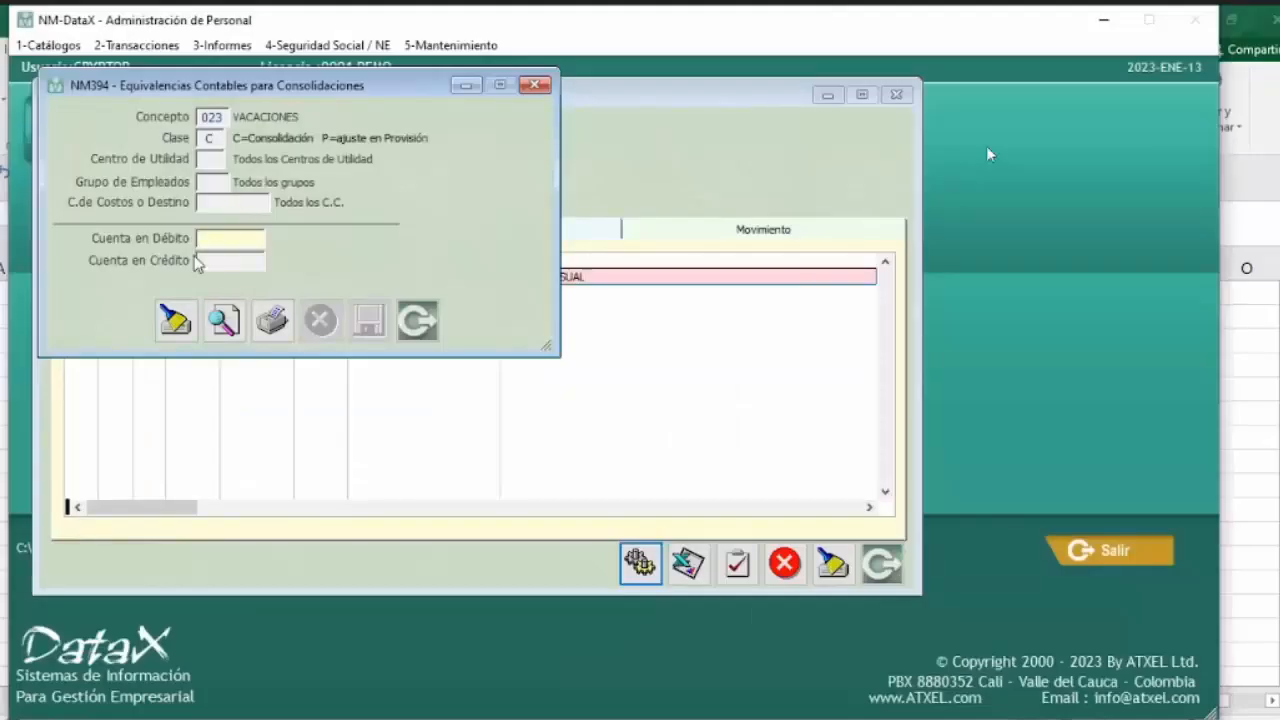
right_click(251, 246)
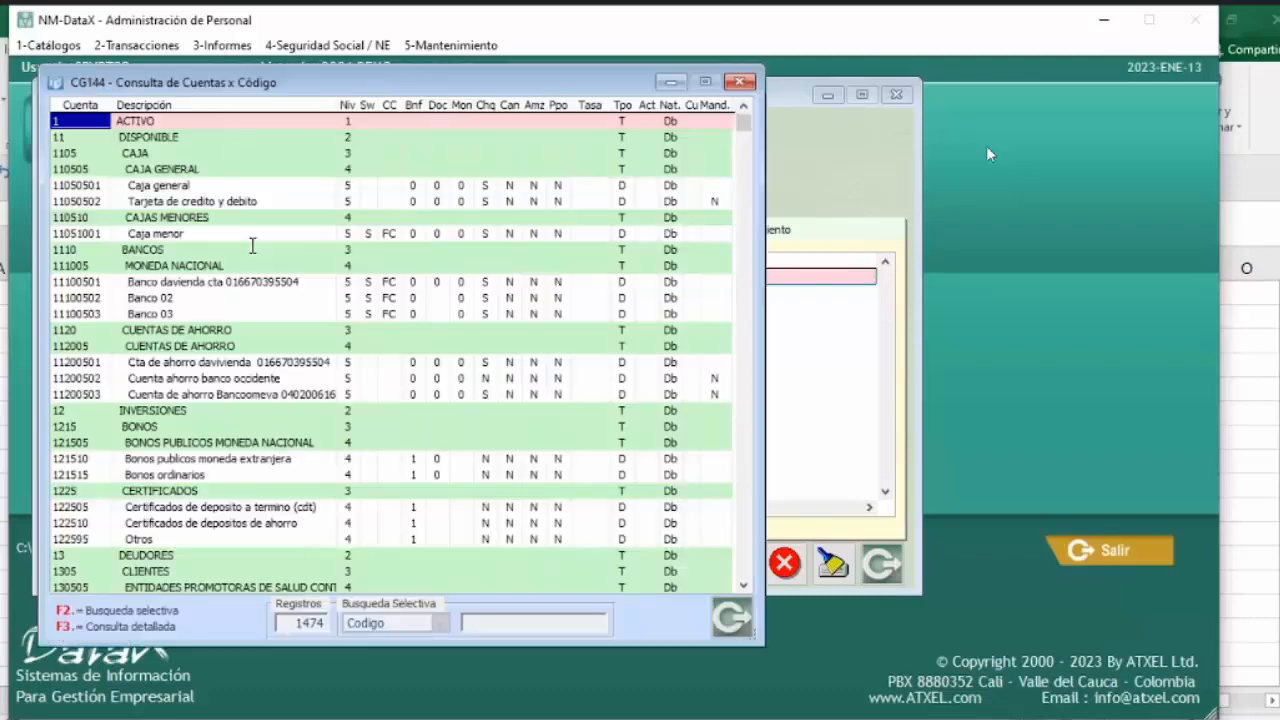
text(25)
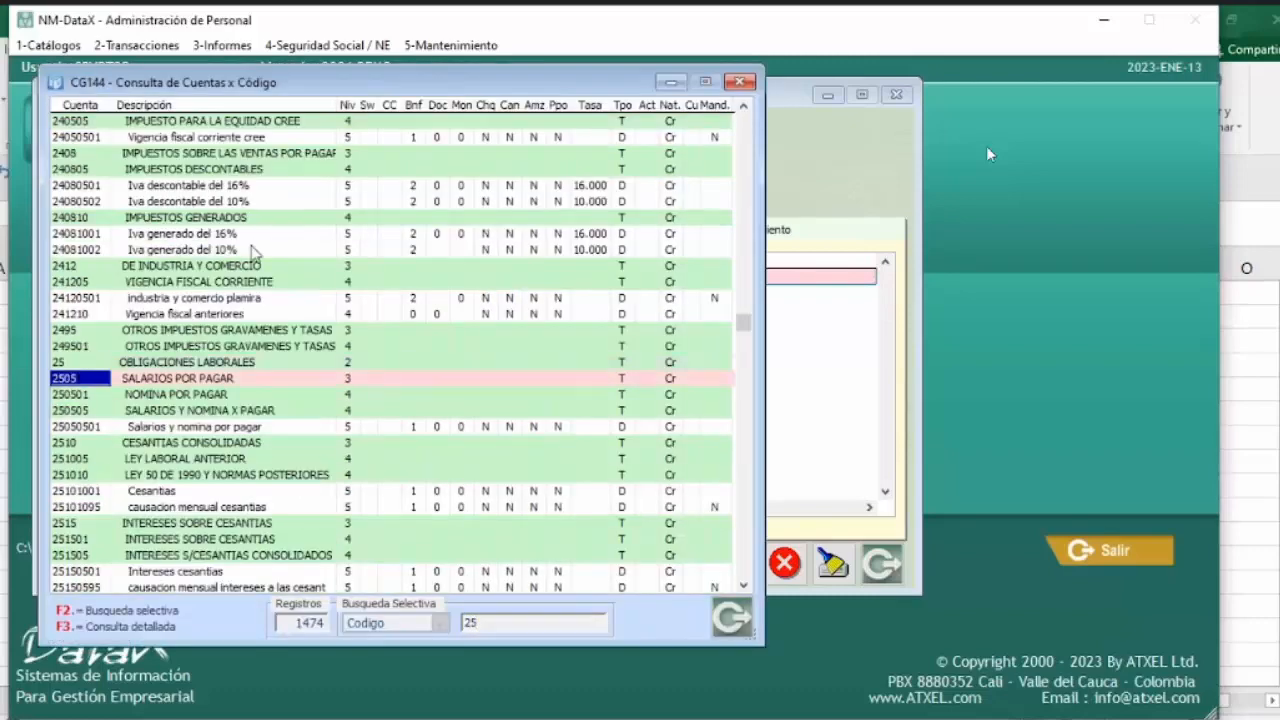
key(Down)
key(Down)
key(Down)
key(Down)
key(Down)
key(Down)
key(Down)
key(Down)
key(Down)
key(Down)
key(Down)
key(Down)
key(Down)
key(Down)
key(Down)
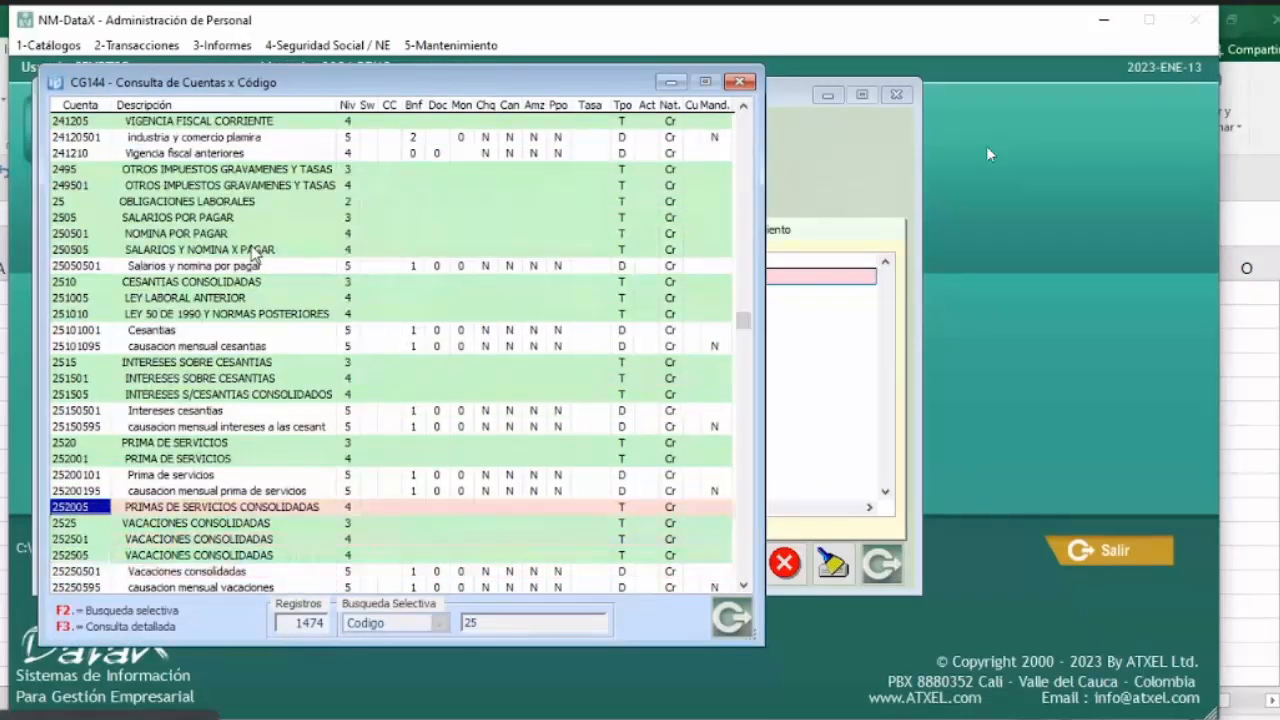
key(Up)
key(Up)
key(Down)
key(Up)
key(Up)
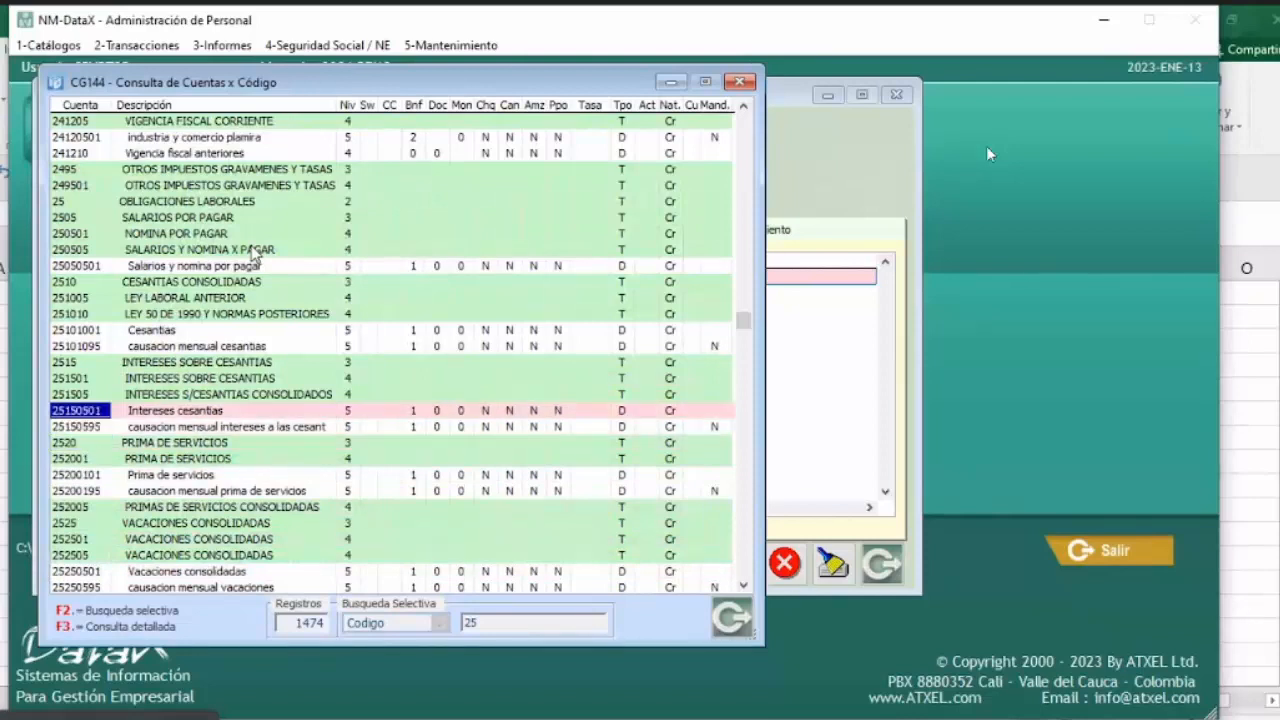
key(Down)
key(Down)
key(Down)
key(Down)
key(Down)
key(Down)
key(Down)
key(Down)
key(Down)
key(Down)
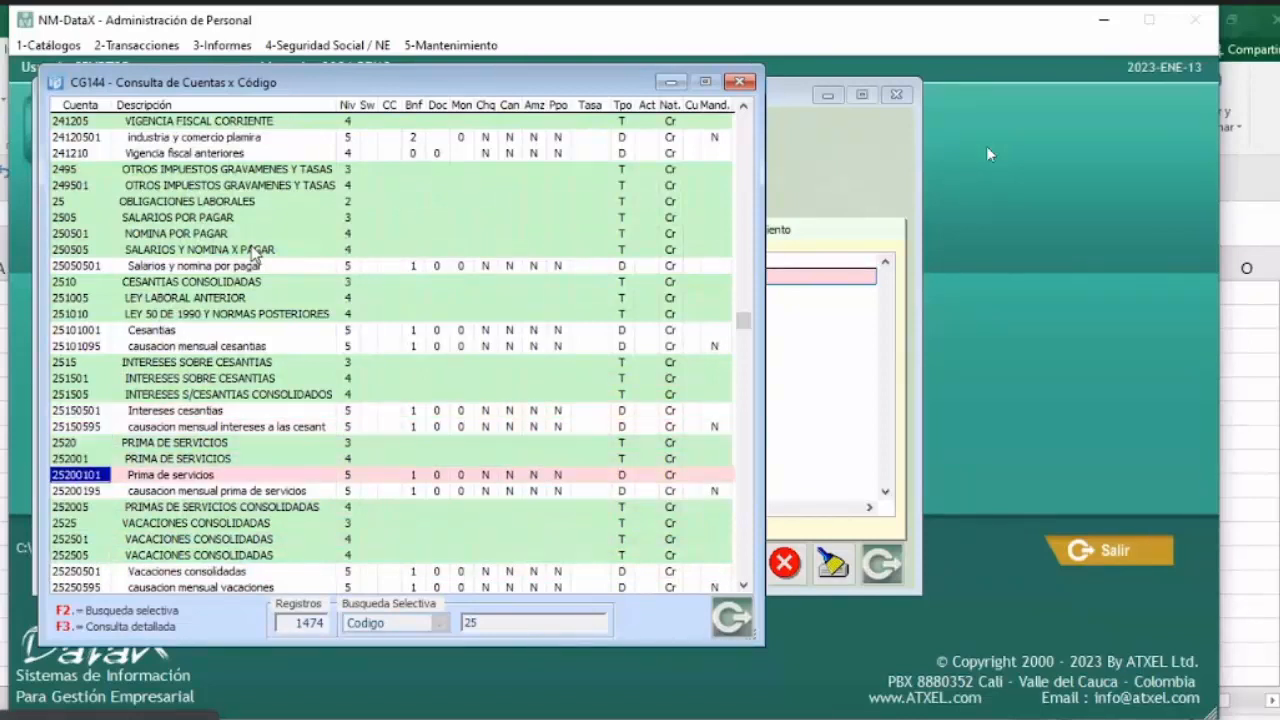
key(Down)
key(Down)
key(Down)
key(Down)
key(Down)
key(Up)
key(Up)
key(Up)
key(Up)
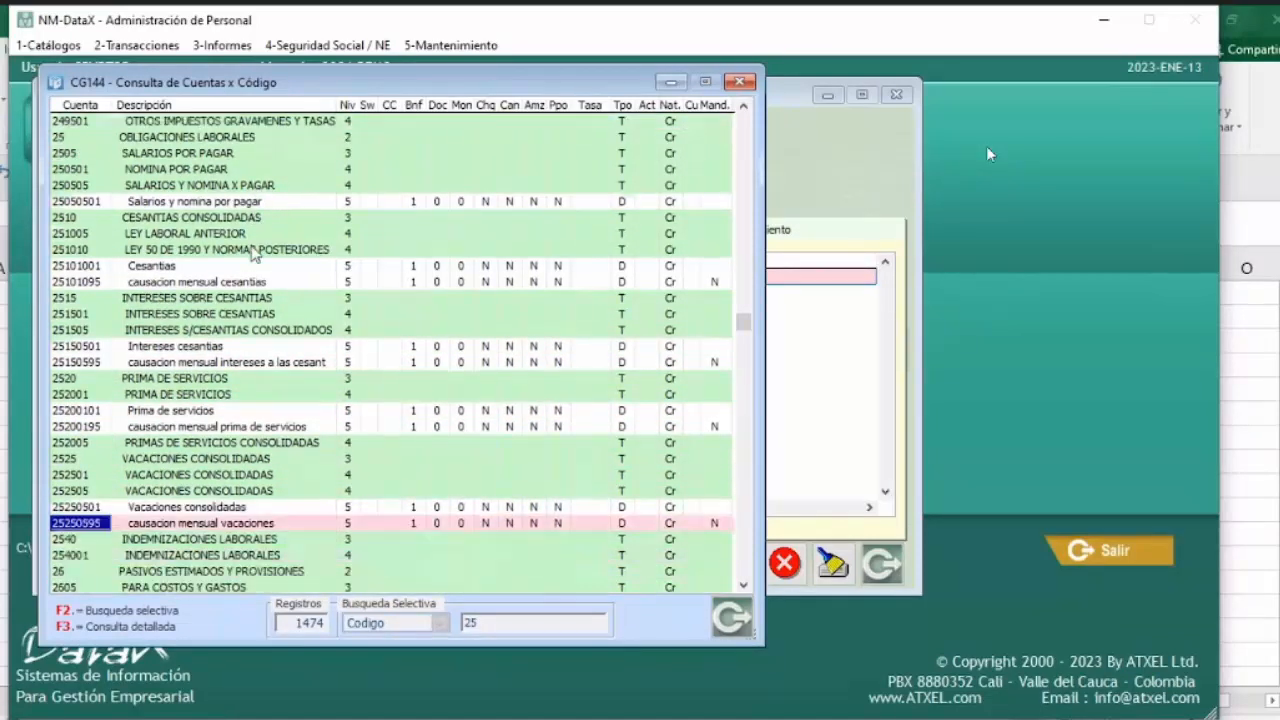
key(Left)
key(Return)
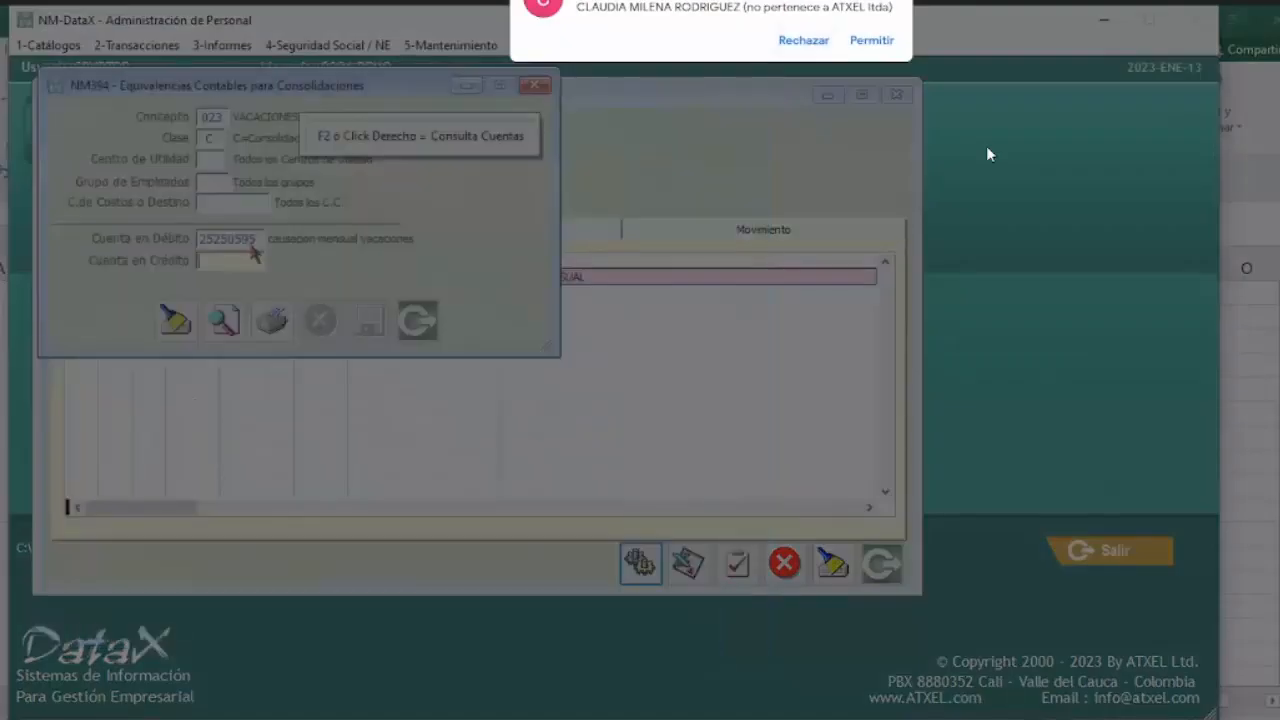
Choose 25250501, Vacaciones consolidadas, as the credit account from the accounts starting with 25, admitting the waiting participant.
key(F2)
click(870, 42)
text(2)
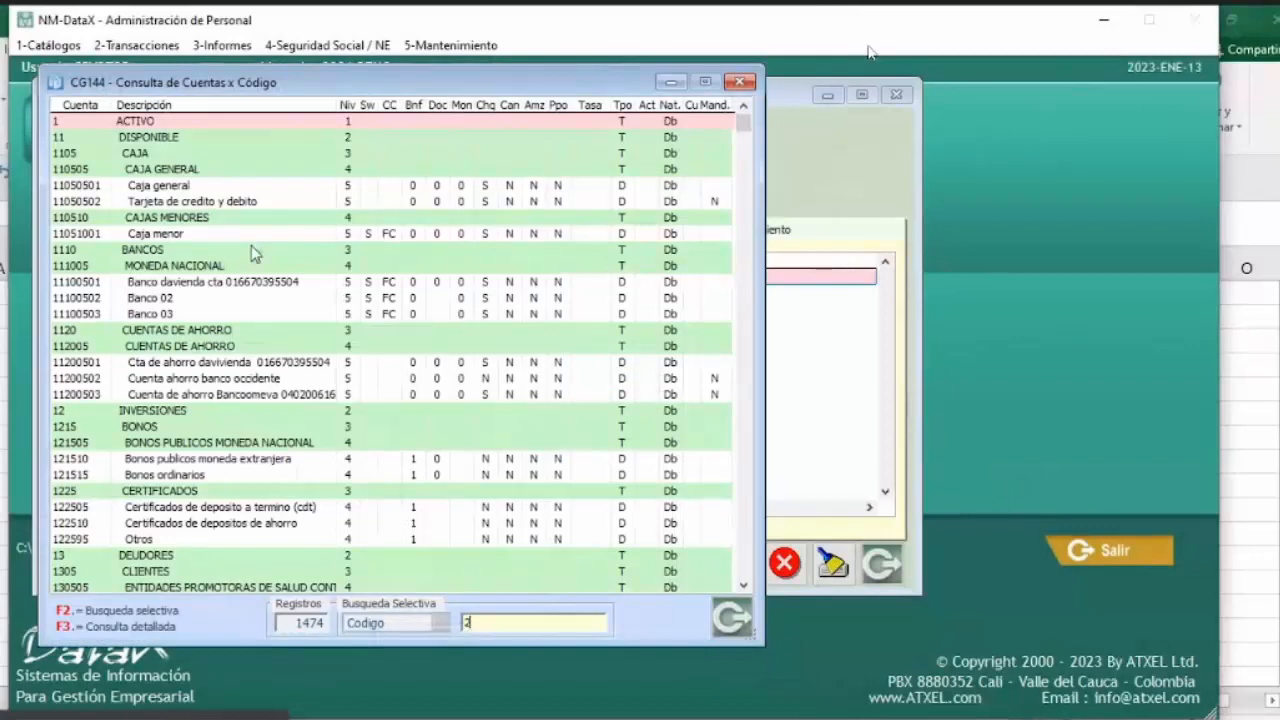
text(5)
key(Down)
key(Down)
key(Down)
key(Down)
key(Down)
key(Down)
key(Down)
key(Down)
key(Down)
key(Down)
key(Down)
key(Down)
key(Down)
key(Down)
key(Down)
key(Down)
key(Down)
key(Down)
key(Down)
key(Down)
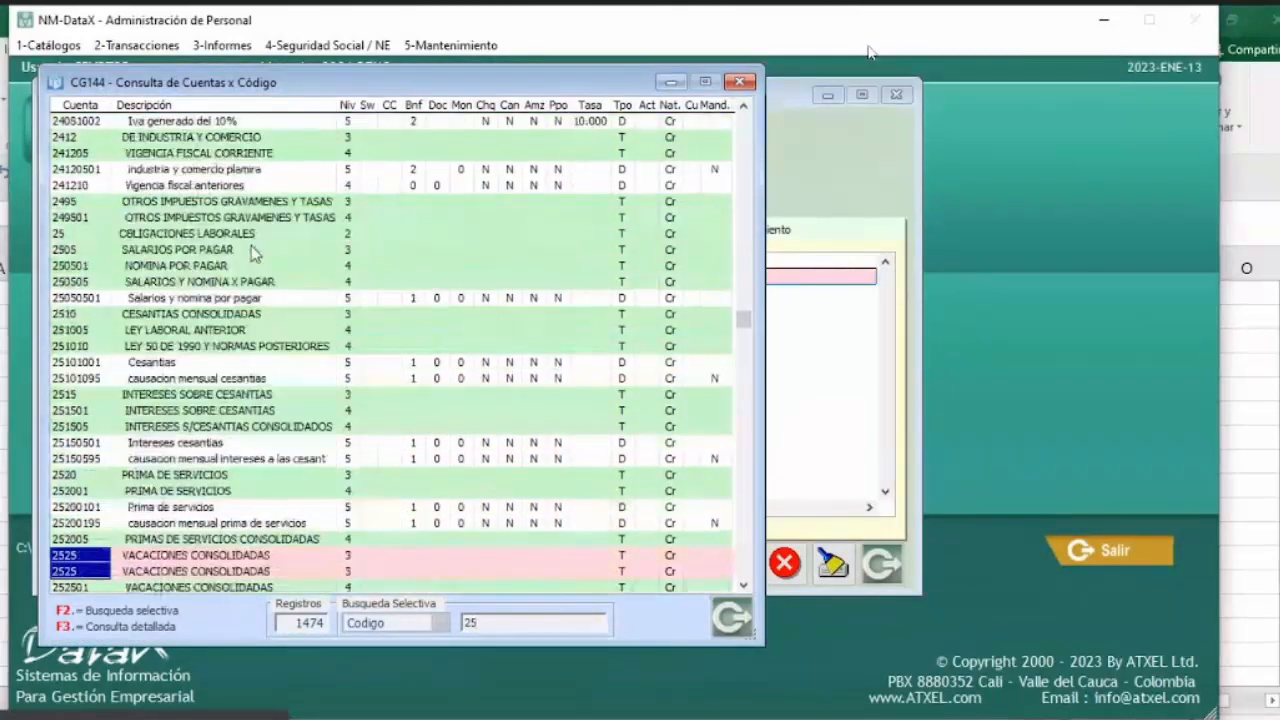
key(Up)
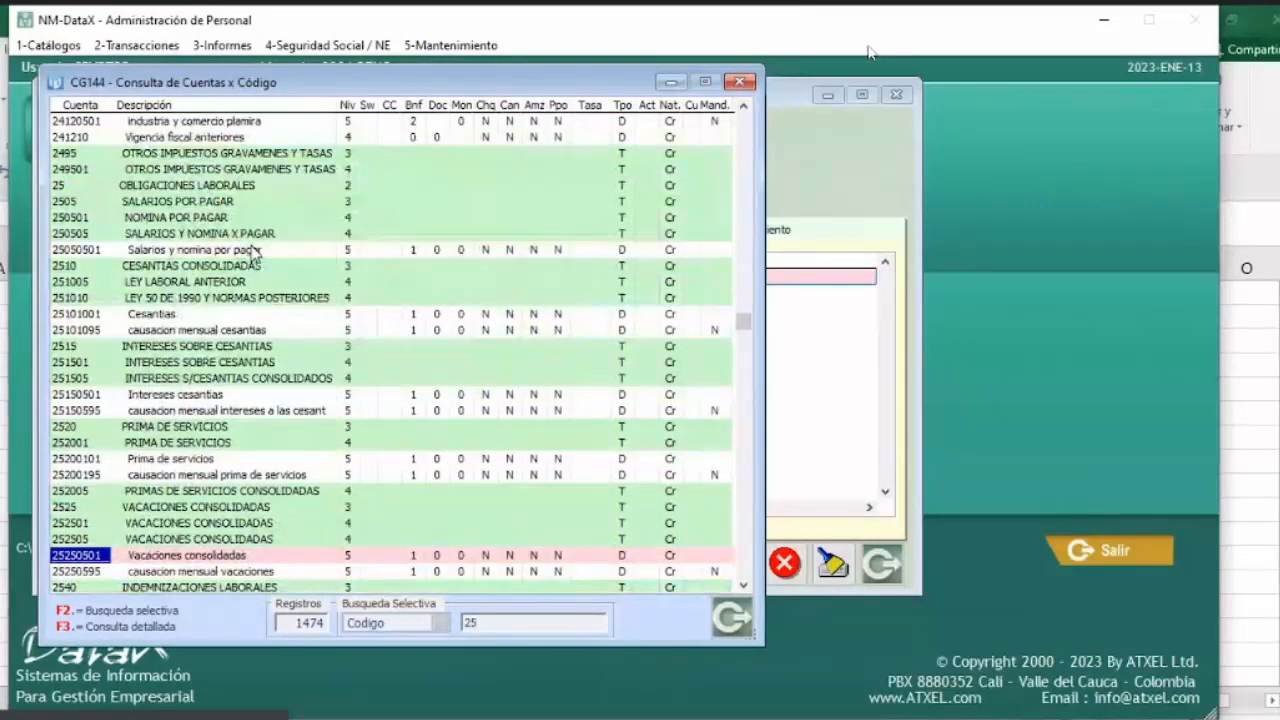
key(Return)
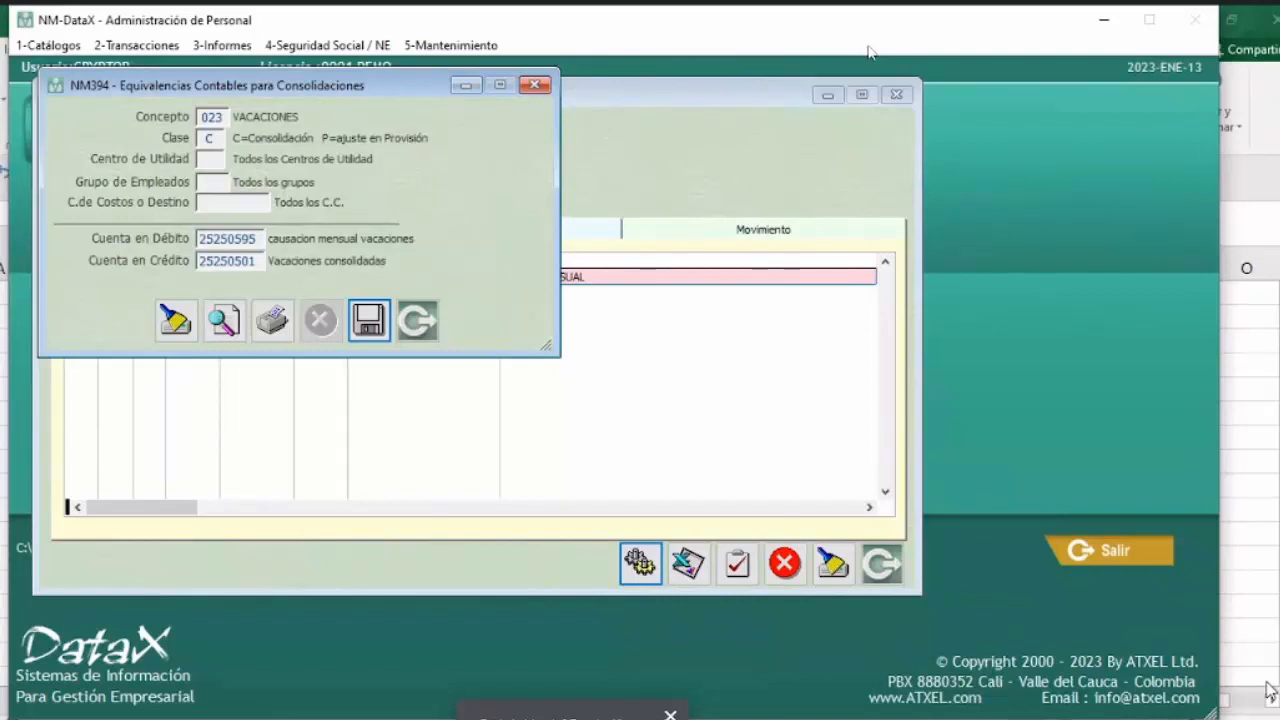
Save the vacation equivalence, then check the list of saved accounting equivalences and close the form.
key(Return)
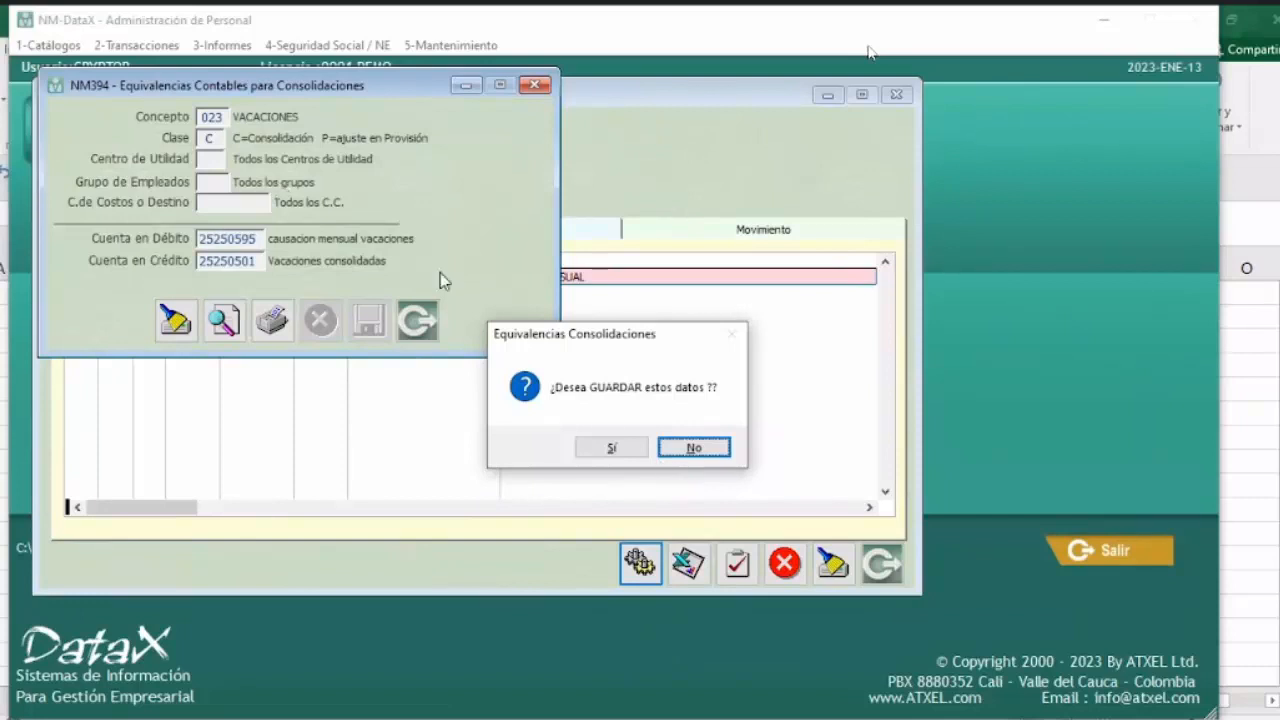
click(612, 449)
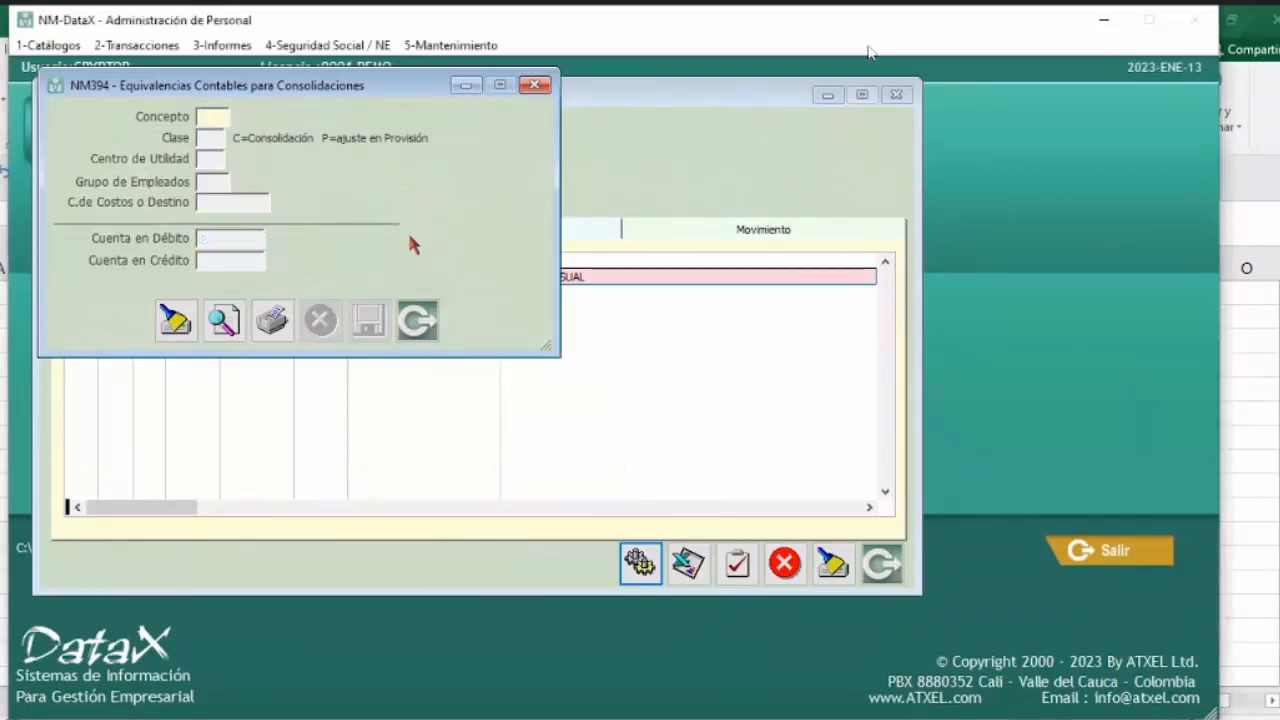
click(245, 332)
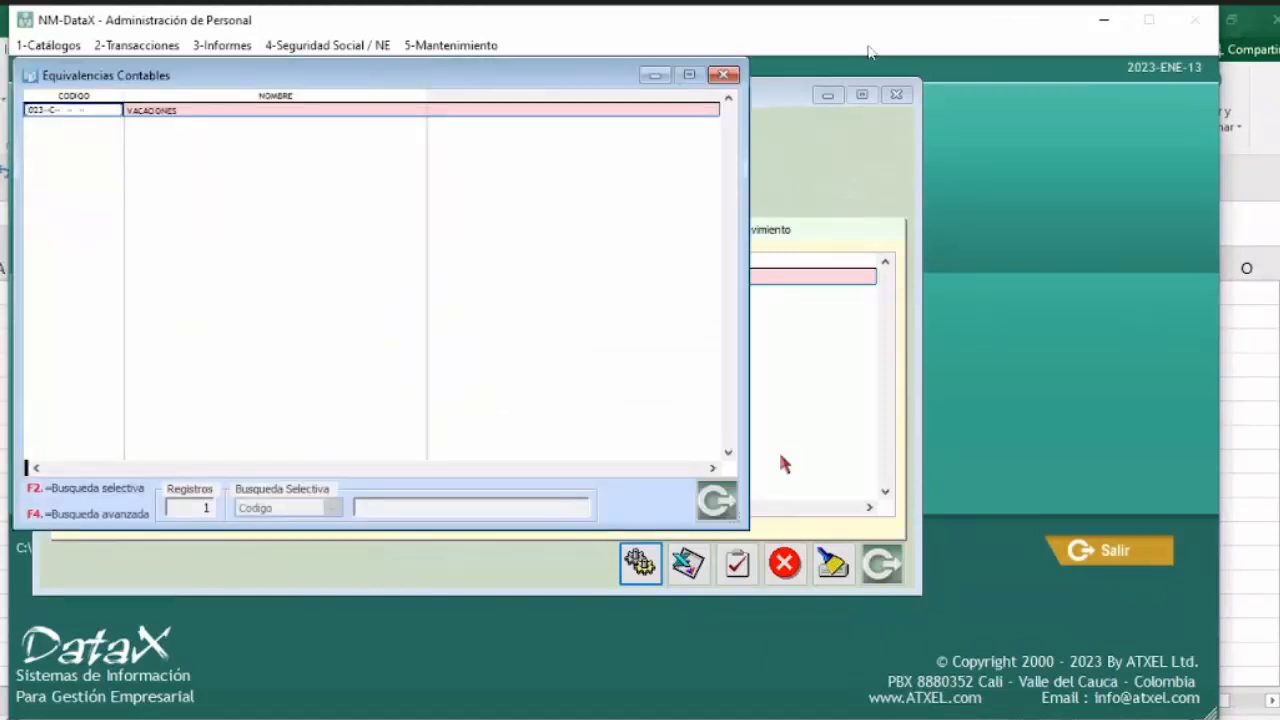
click(723, 74)
click(432, 338)
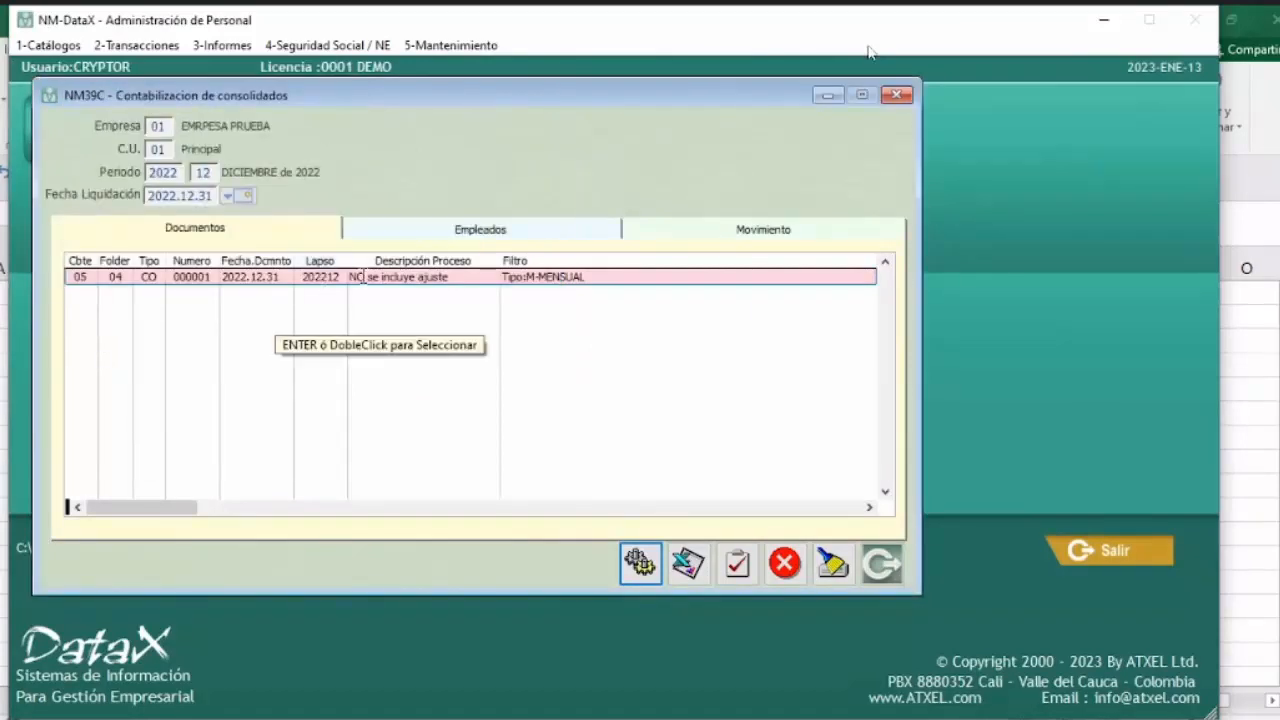
Post consolidation document CO 000001 to general accounting and switch to the DataX main module menu.
click(306, 277)
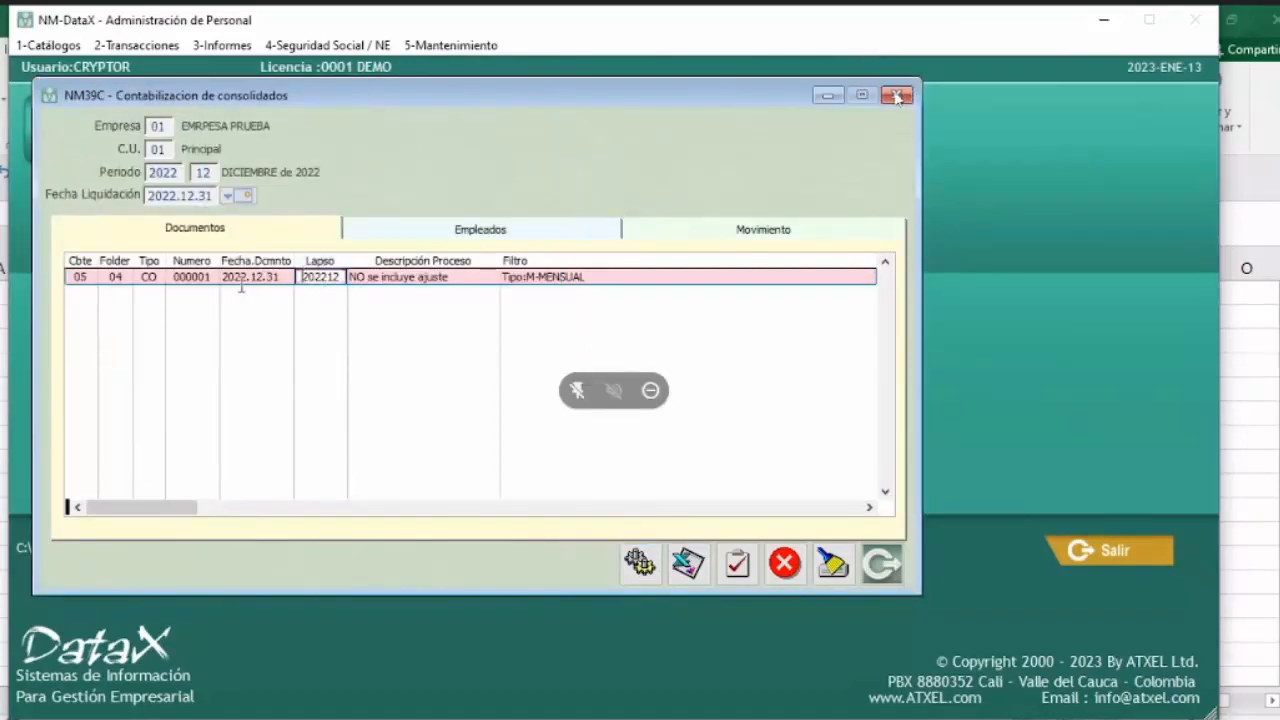
click(737, 564)
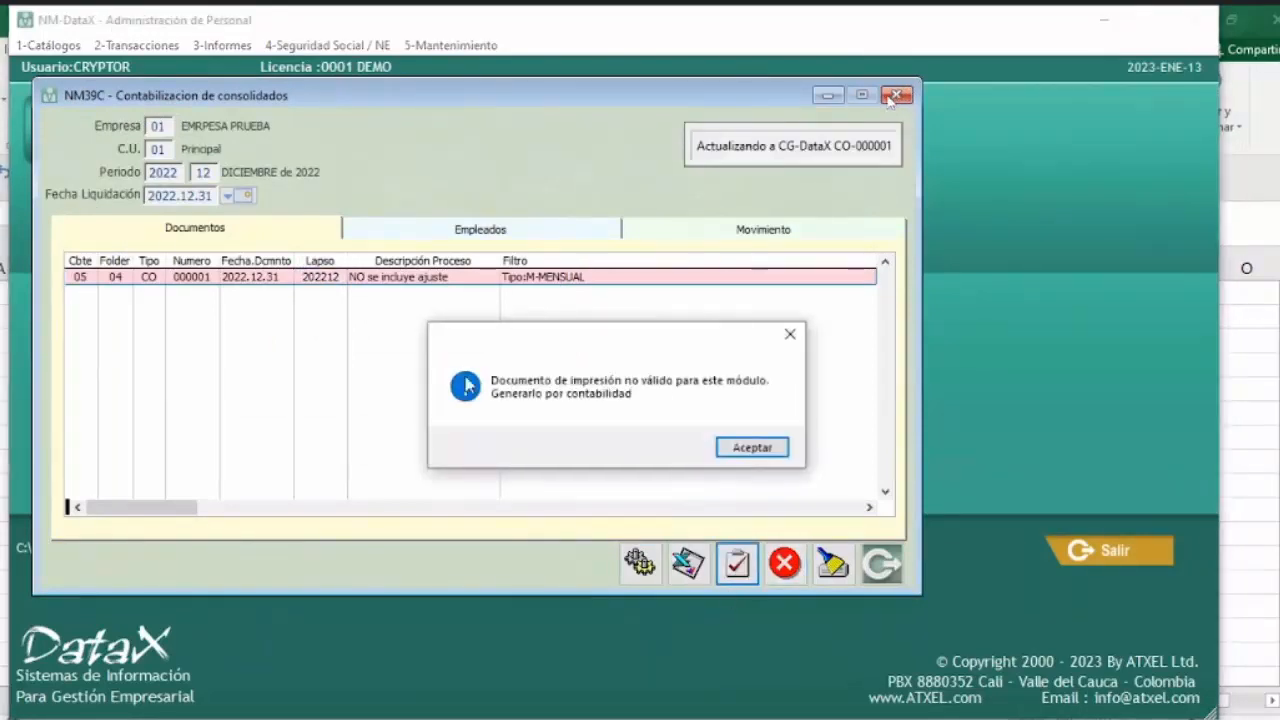
click(752, 448)
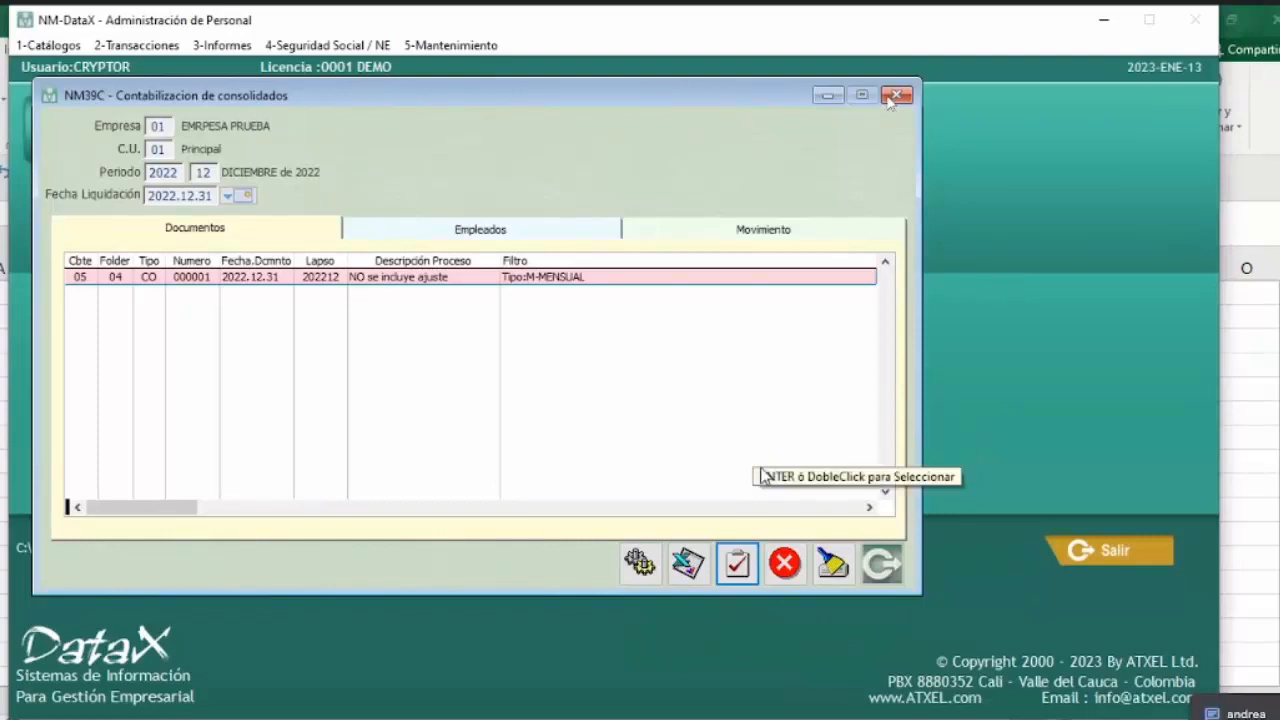
click(895, 96)
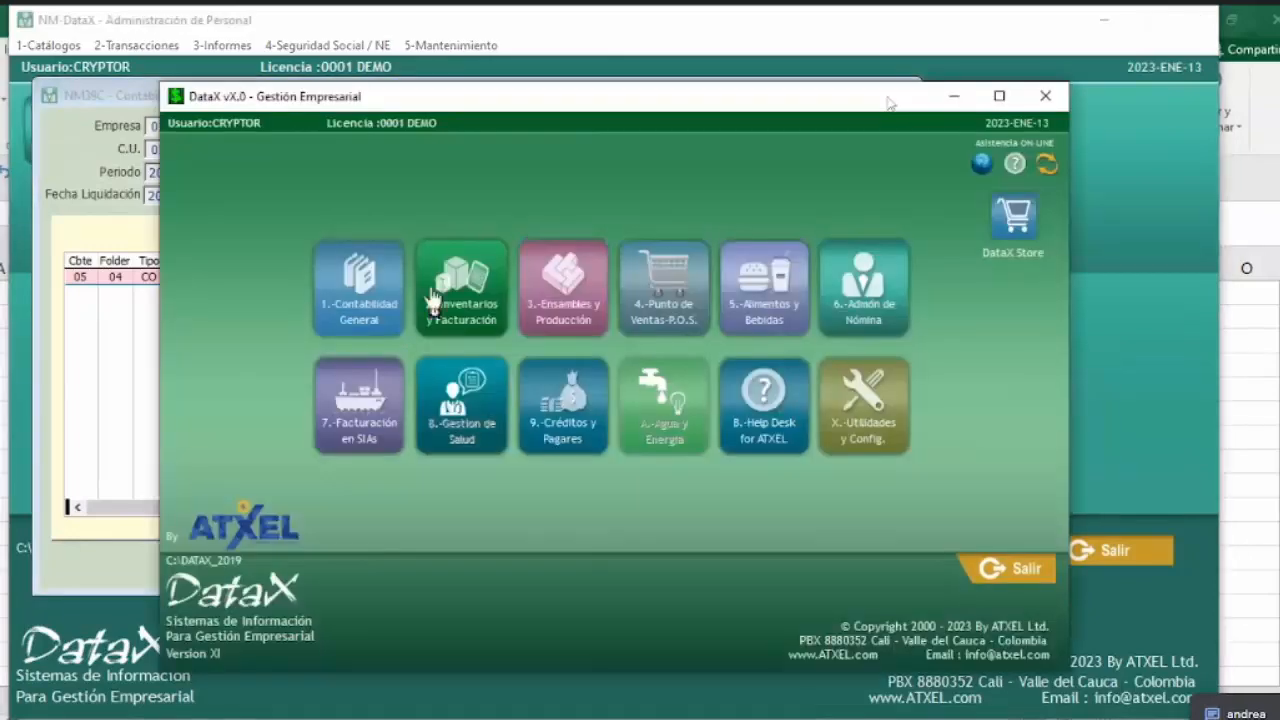
Open Contabilidad General and search by number for document CO 000001 in company 01, utility centre 01.
click(366, 313)
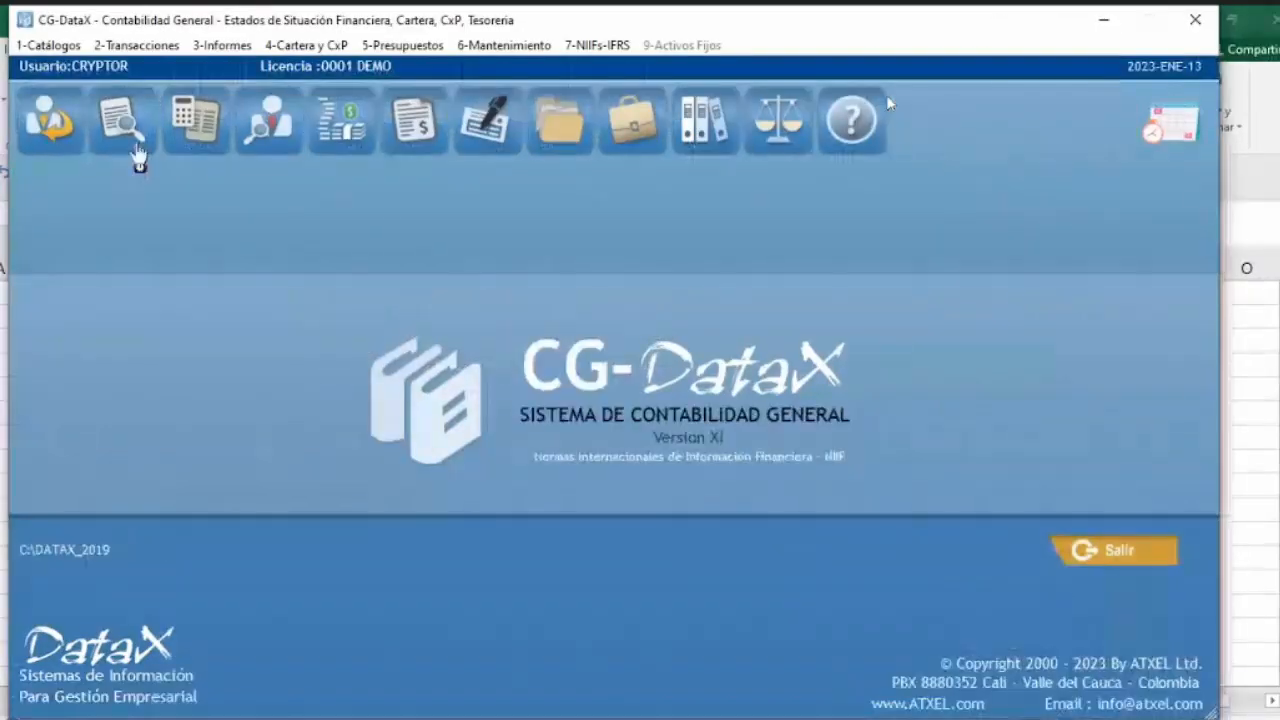
click(122, 130)
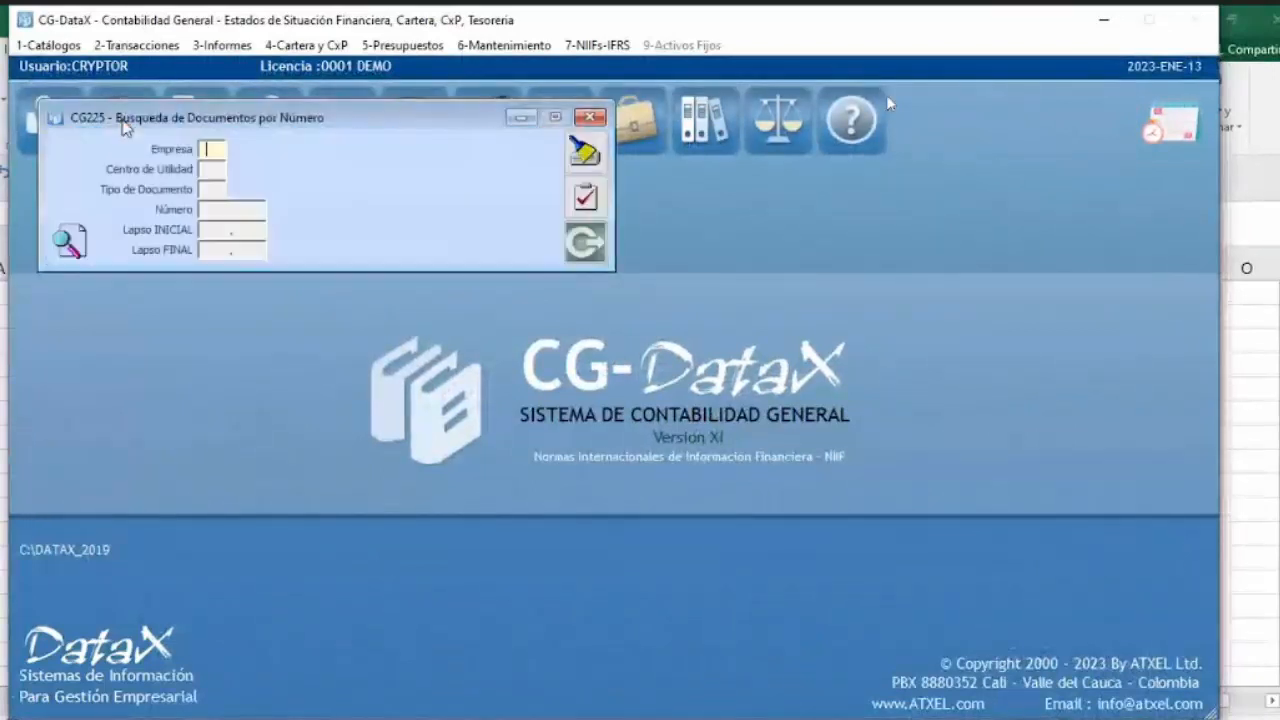
text(0101CO1)
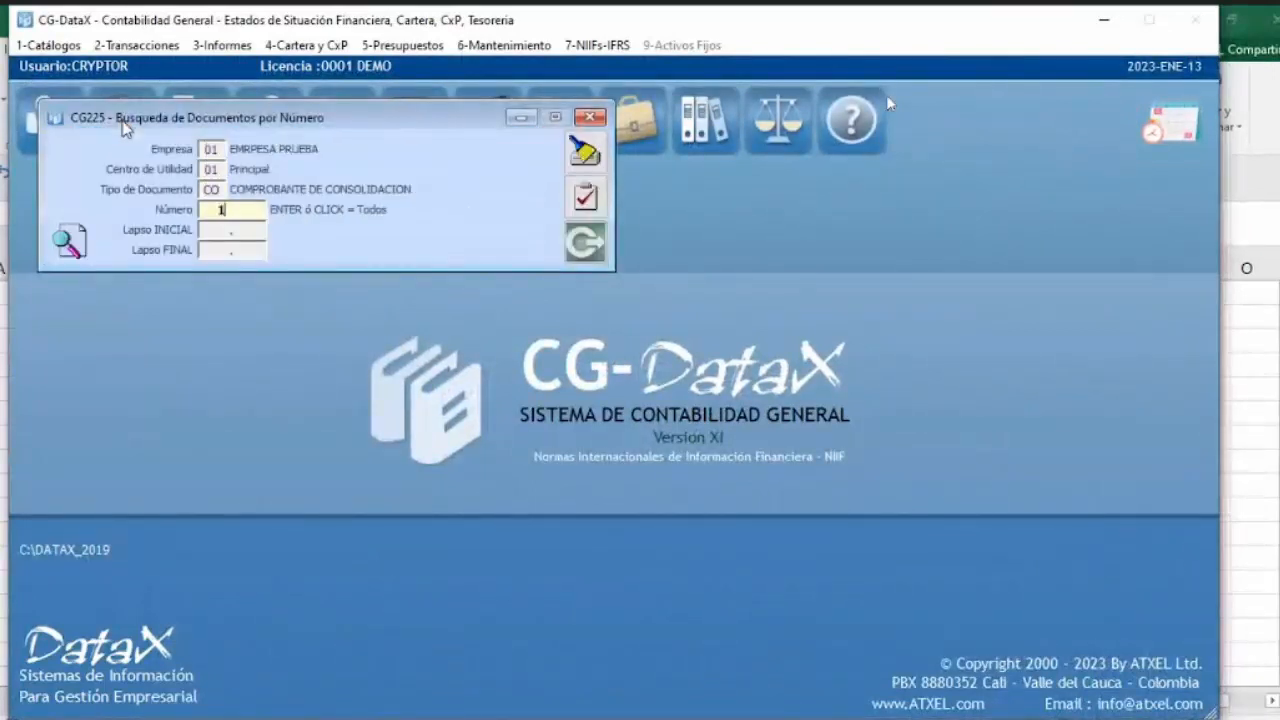
key(Return)
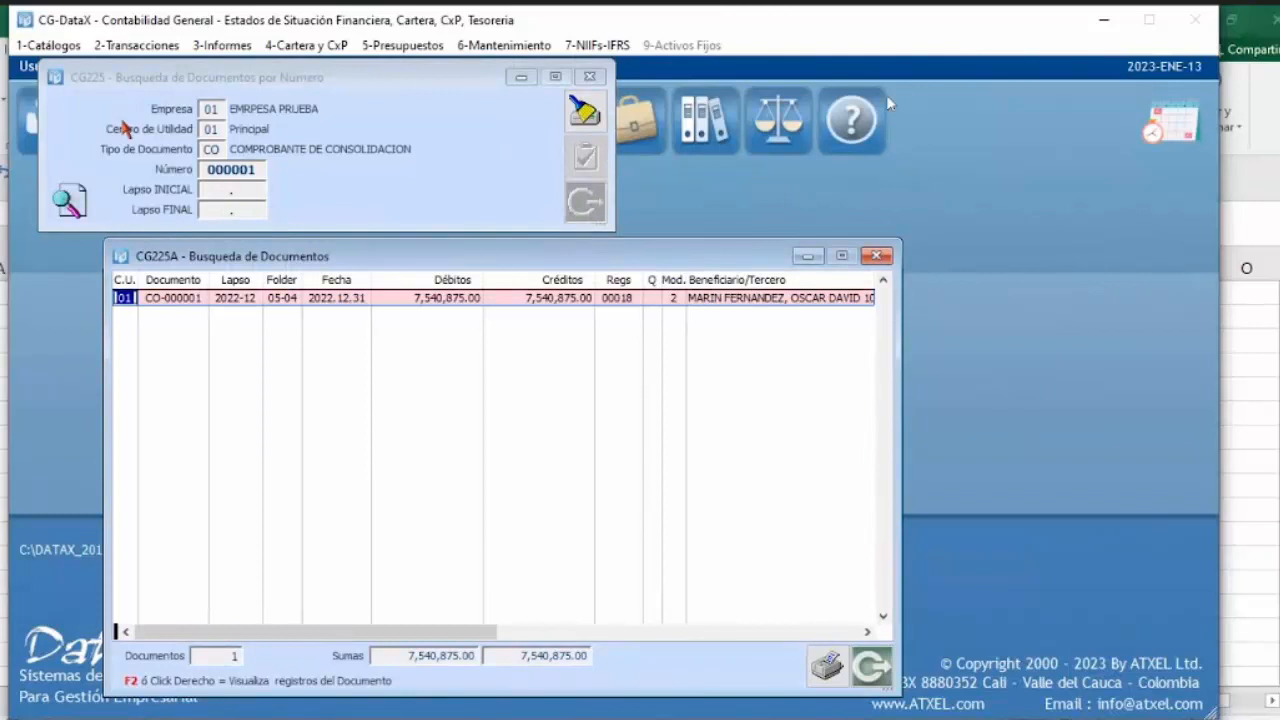
Review the accounting records of document CO-000001, then close the document and the search windows.
key(F2)
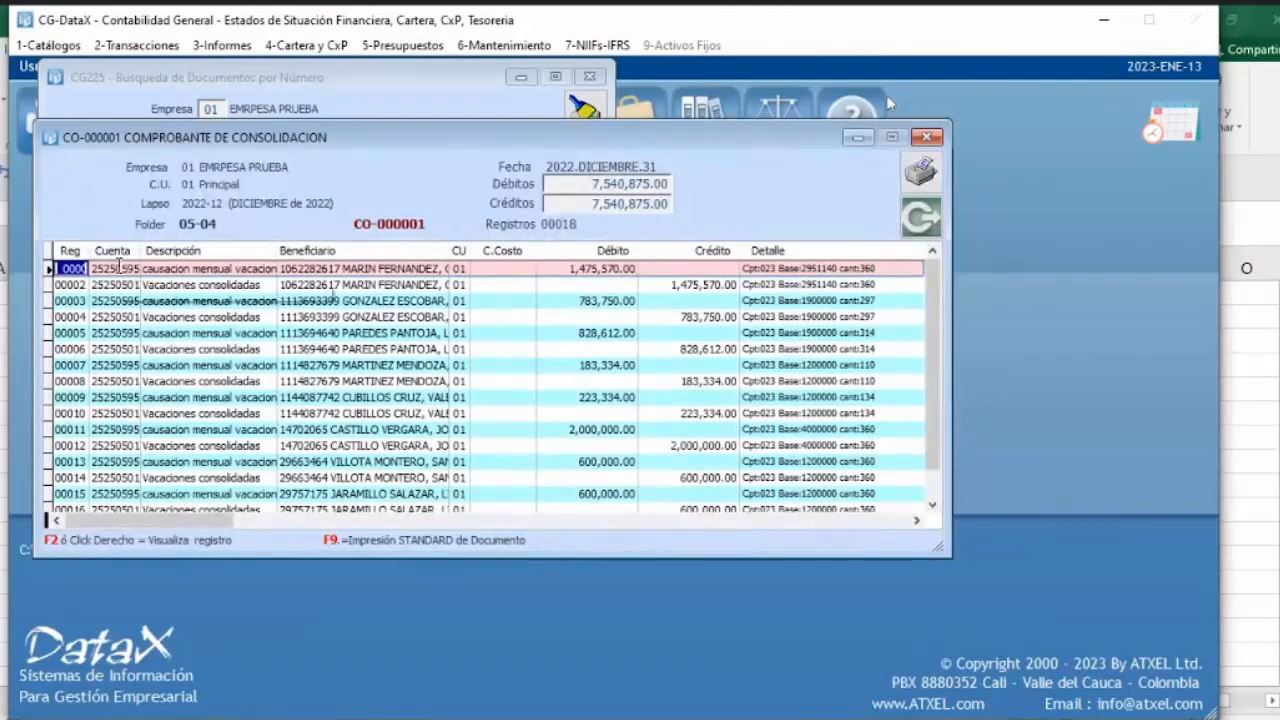
click(119, 269)
key(Down)
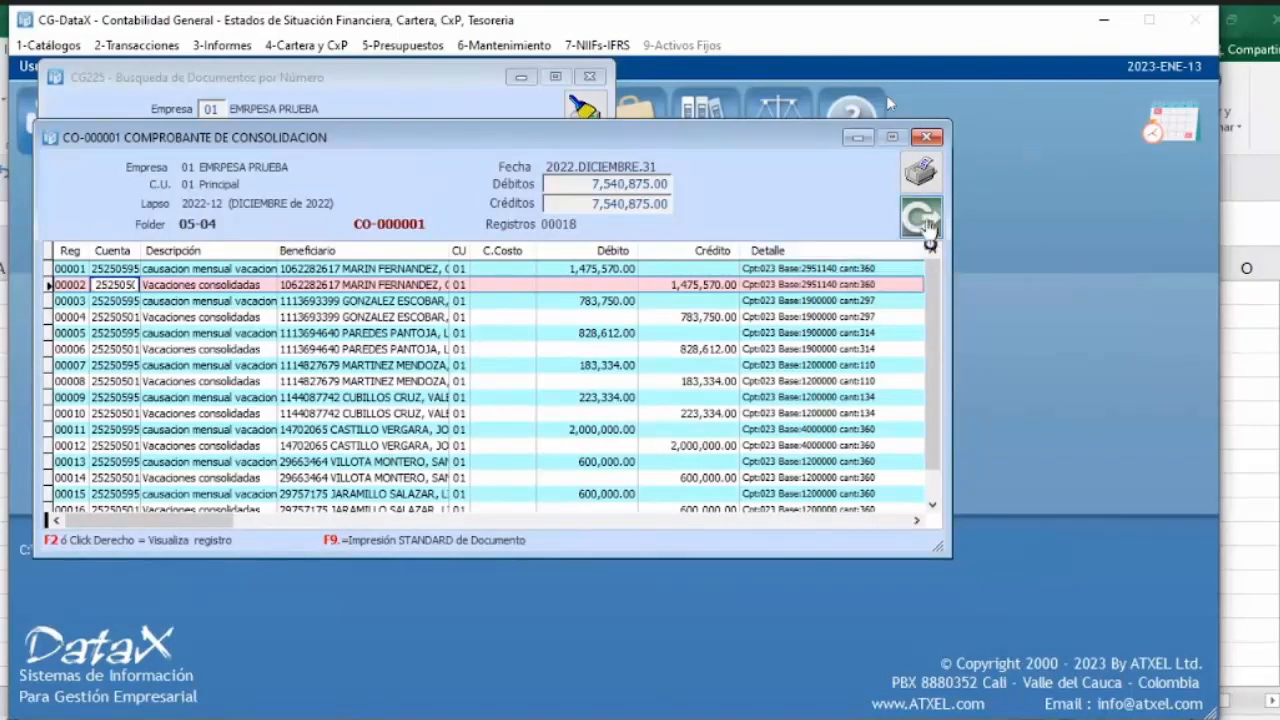
click(921, 216)
click(889, 660)
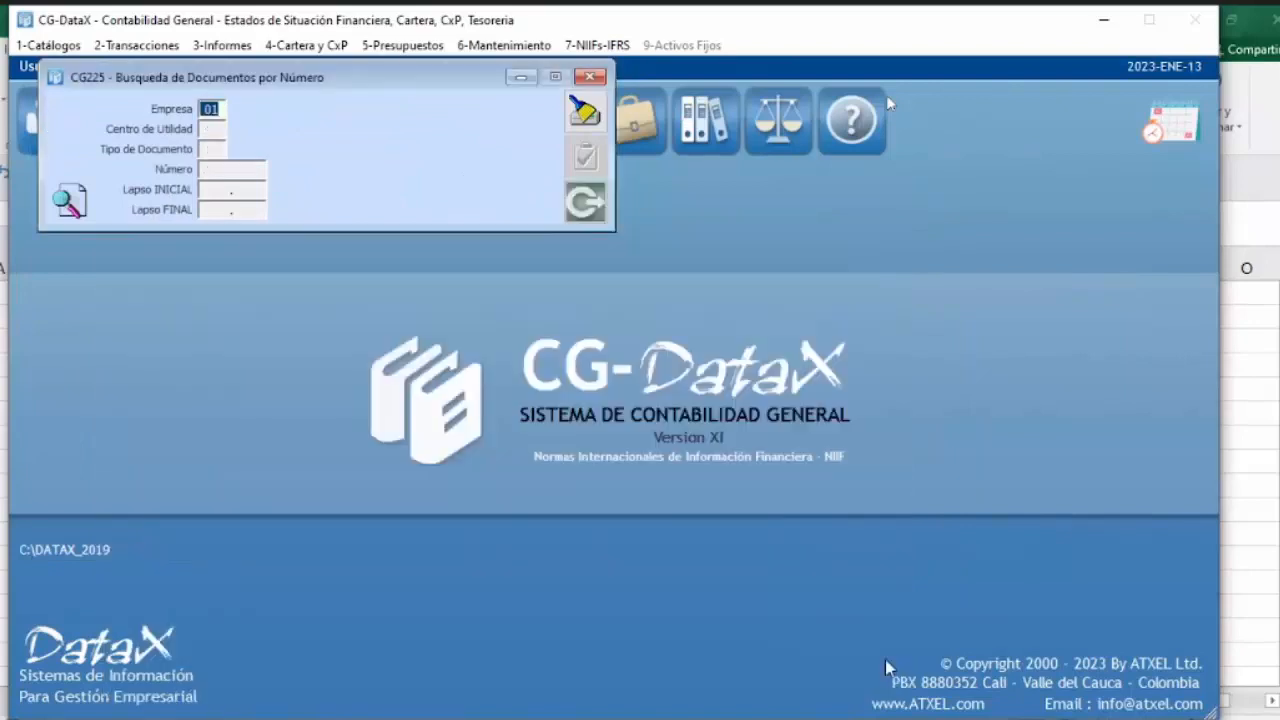
click(586, 202)
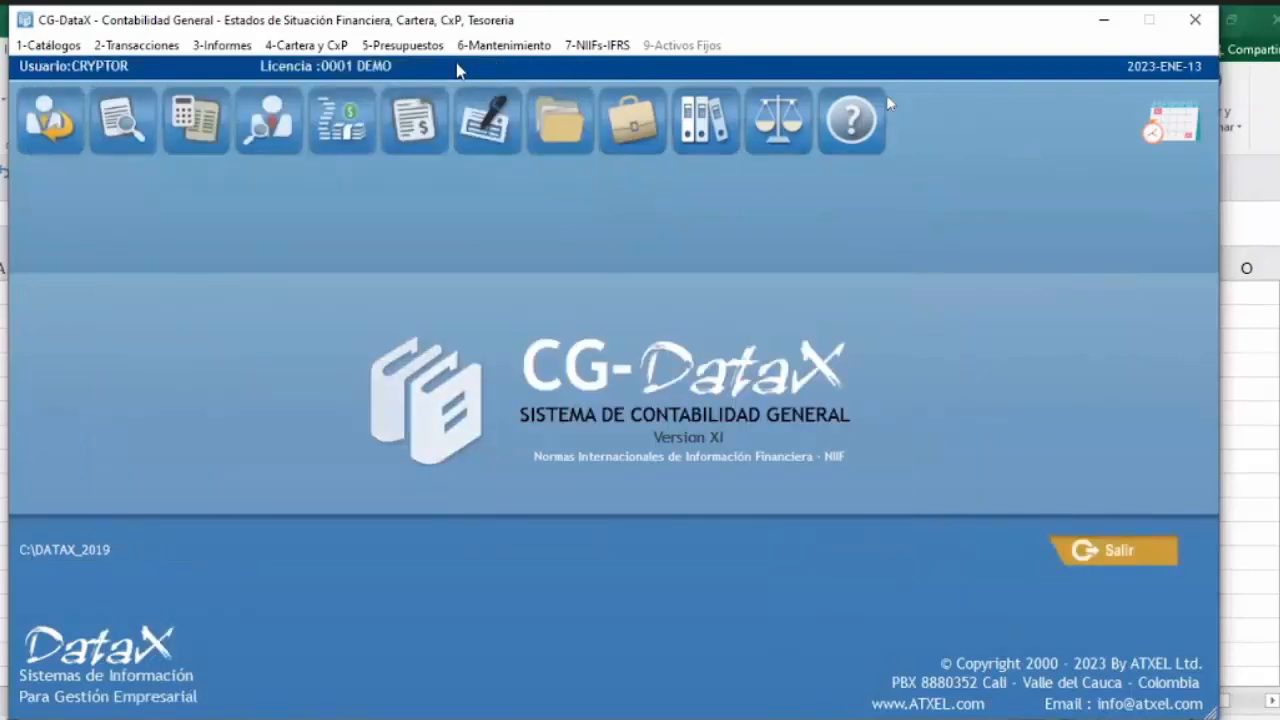
Look up the class 05 accounting folders of company 01 for December 2022 across all utility centres, then close the query.
click(692, 128)
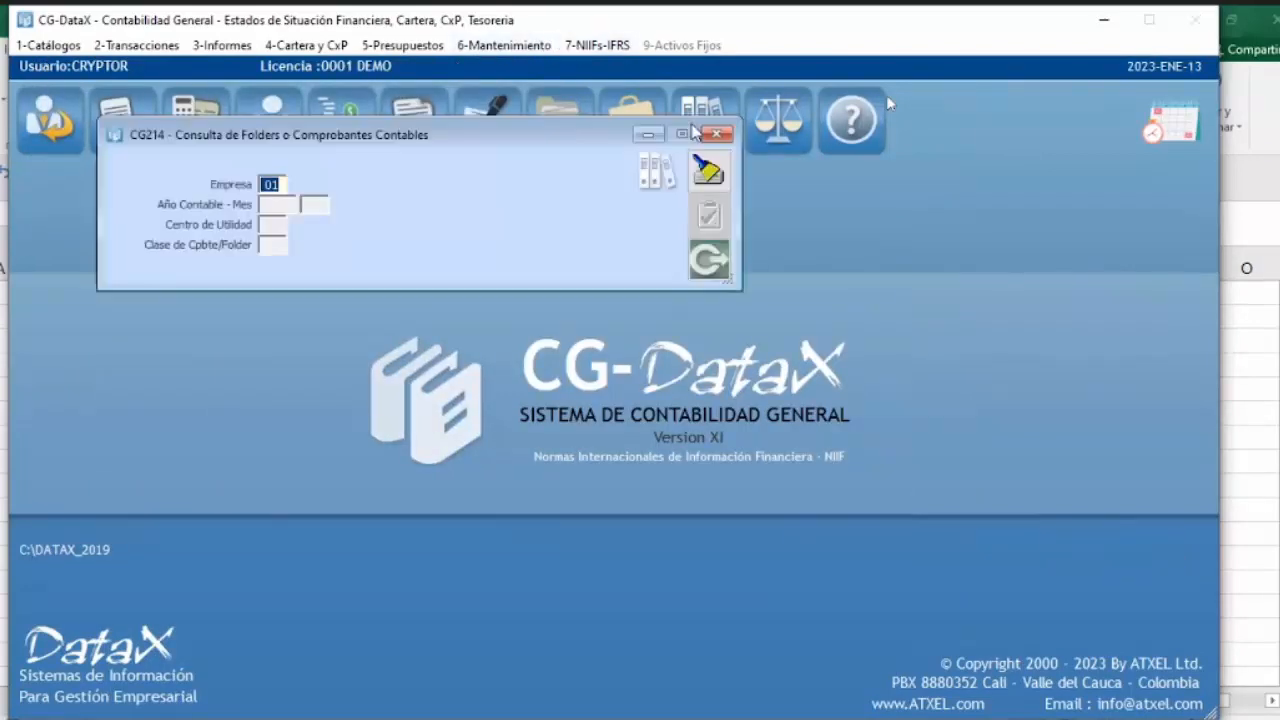
key(Return)
text(202212)
key(Return)
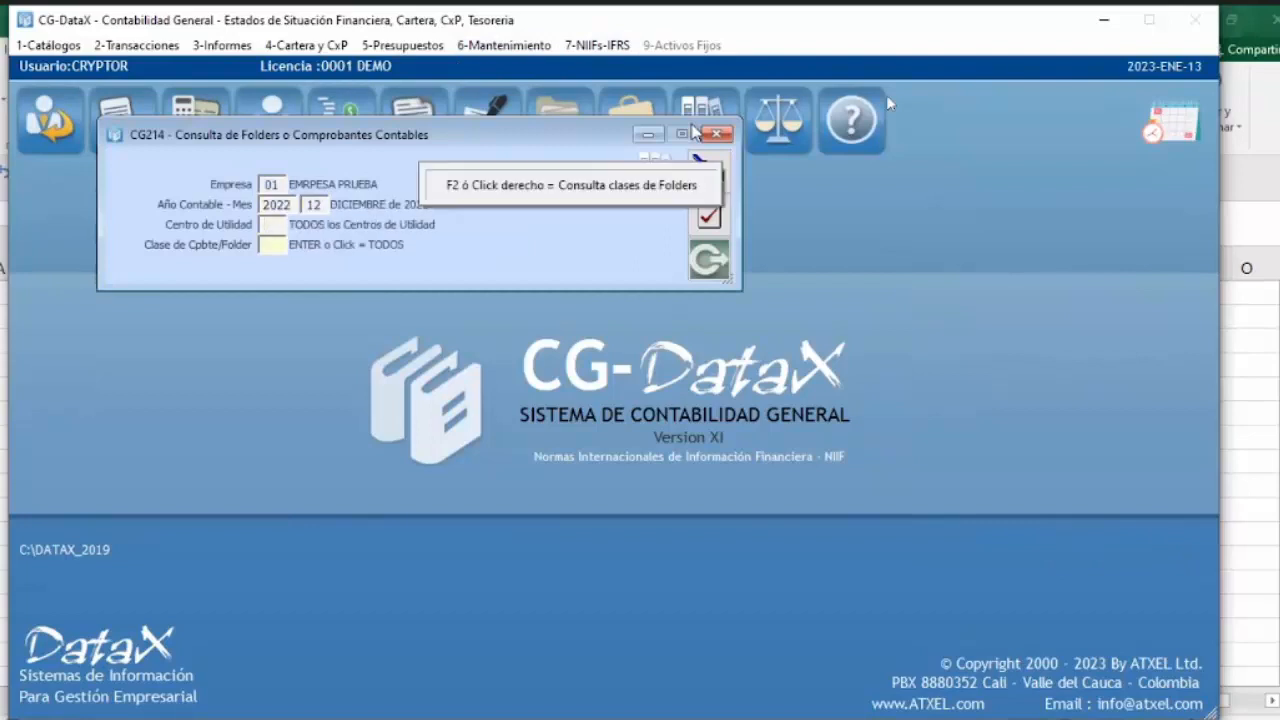
text(05)
key(Return)
key(Return)
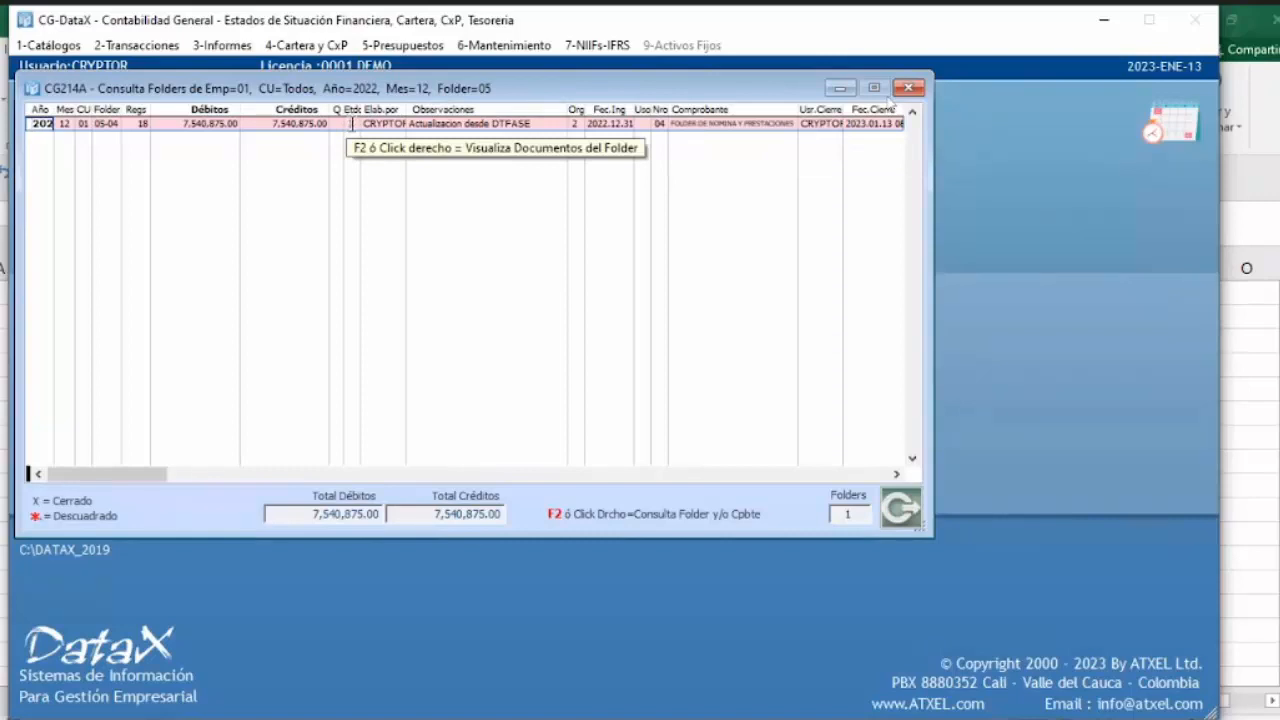
key(Escape)
key(Escape)
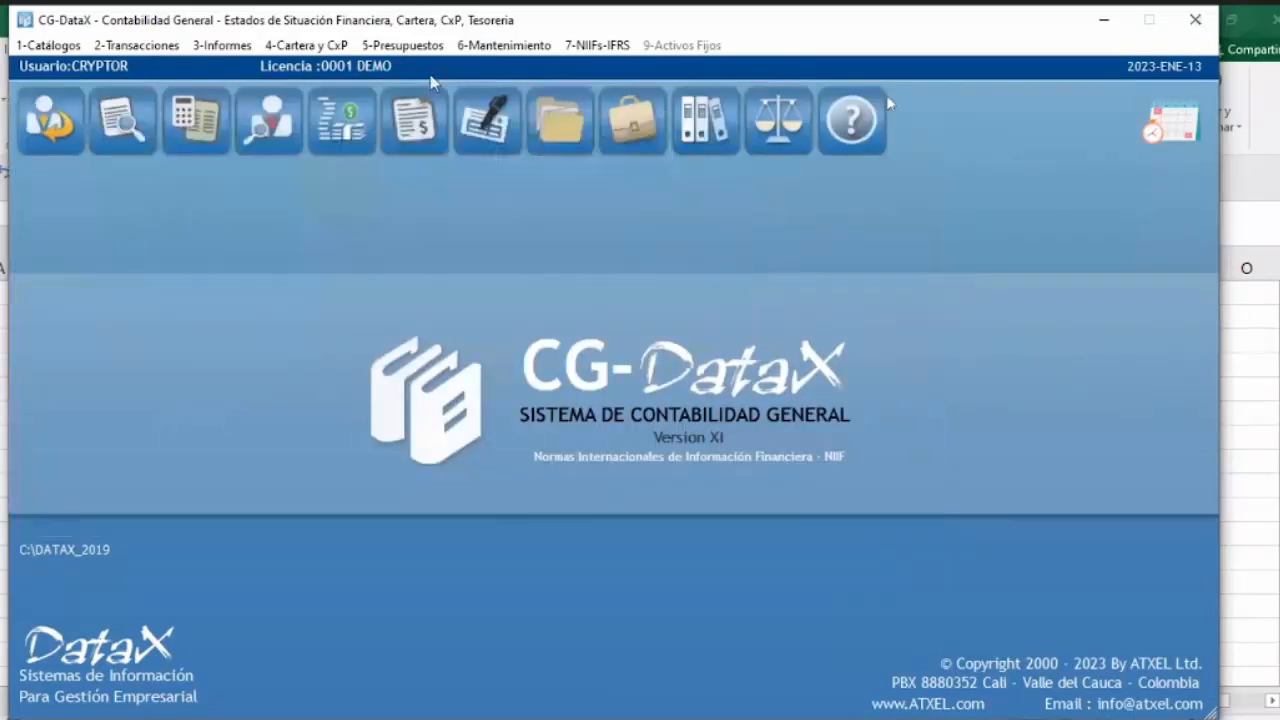
Start reopening an accounting folder for company 01, December 2022, utility centre 01 and folder class 05.
click(491, 55)
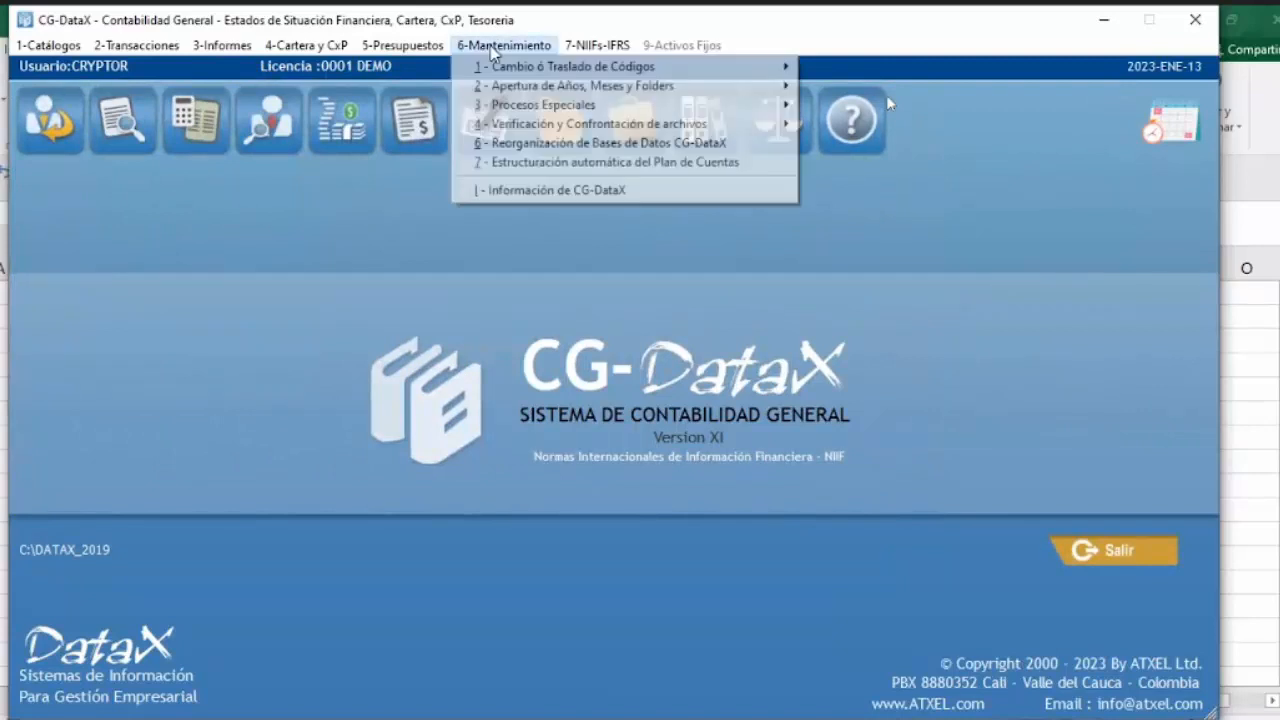
mouse_move(497, 88)
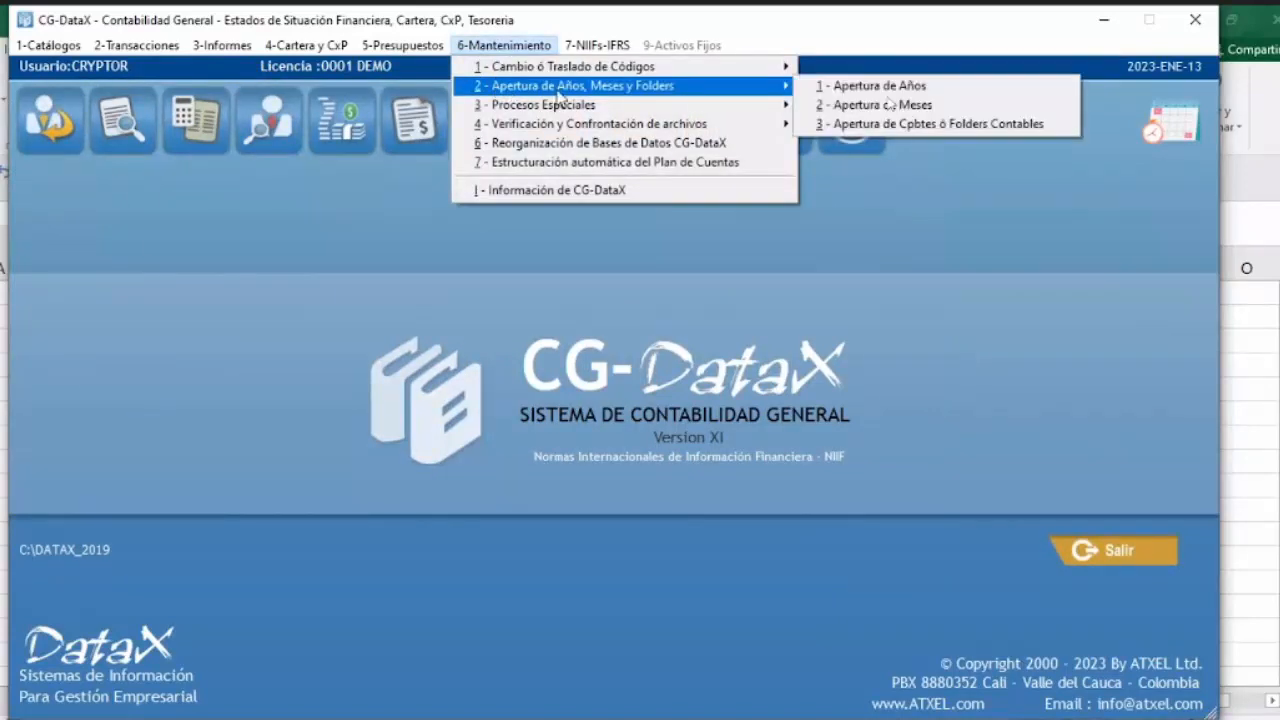
click(828, 128)
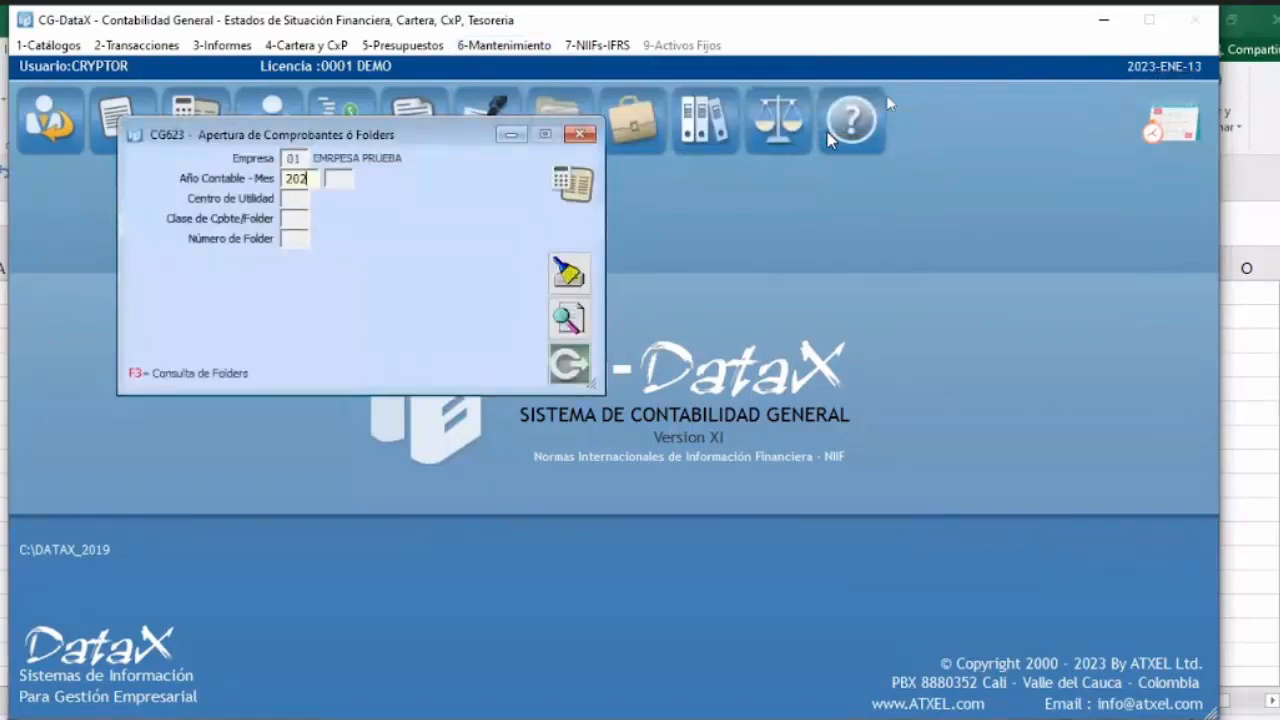
text(12)
key(Return)
text(05)
key(Return)
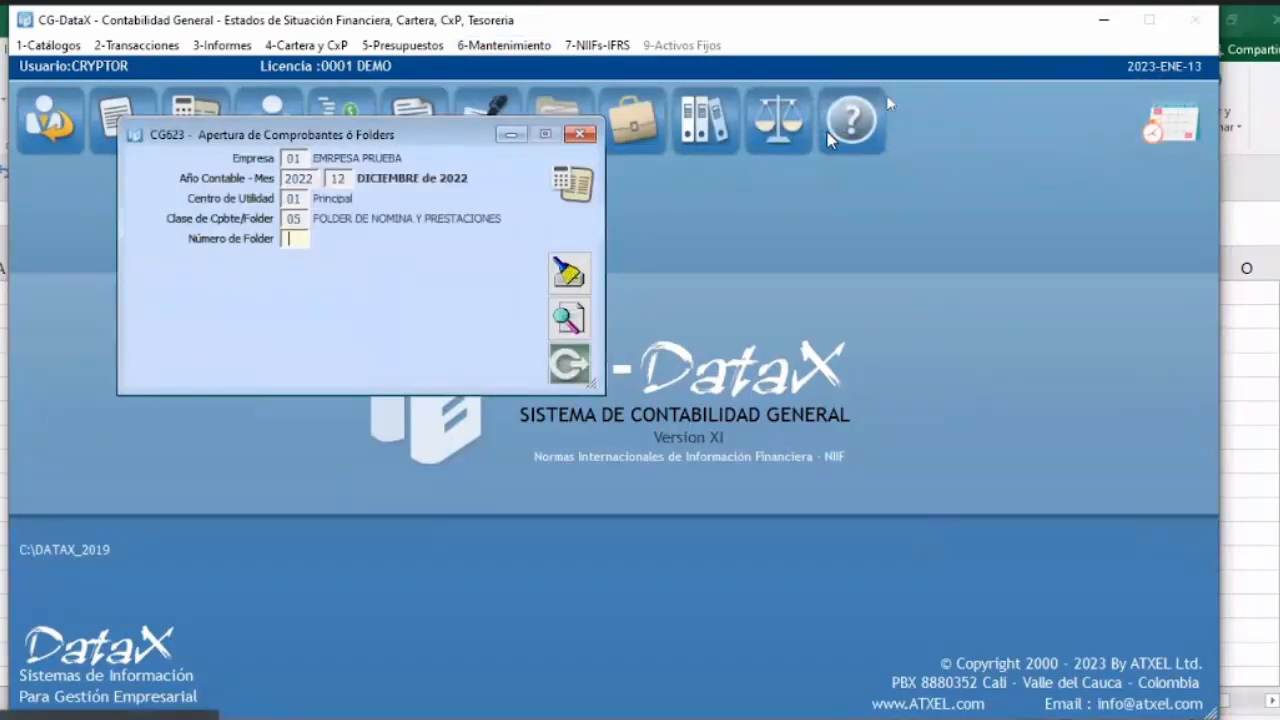
Reopen folder number 04 for modification and close the folder opening form.
key(Return)
key(Return)
text(4)
key(Return)
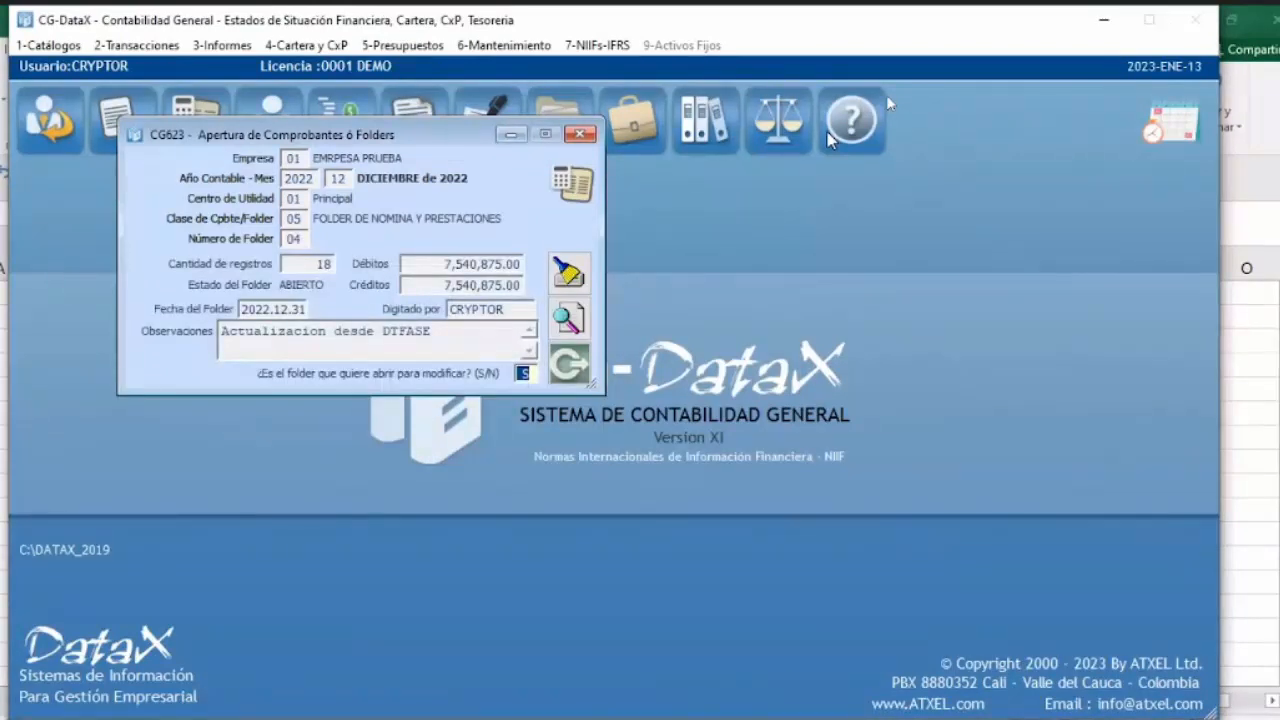
key(Return)
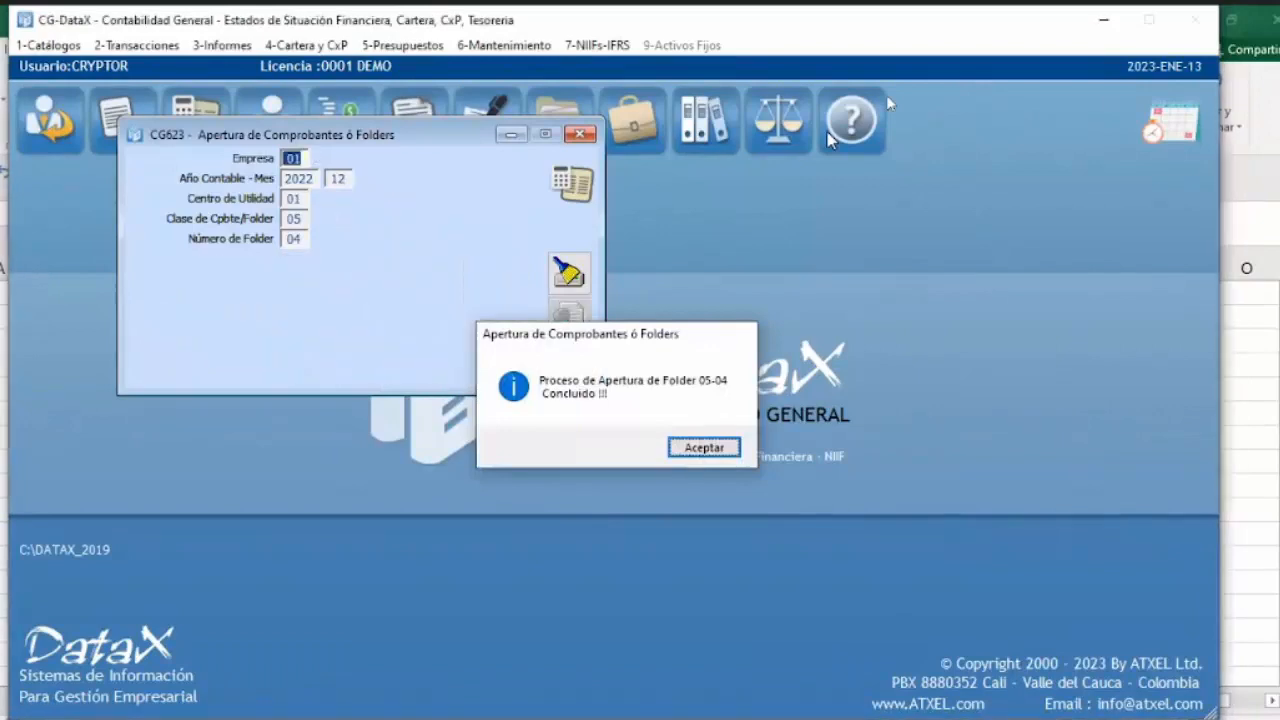
key(Return)
key(Escape)
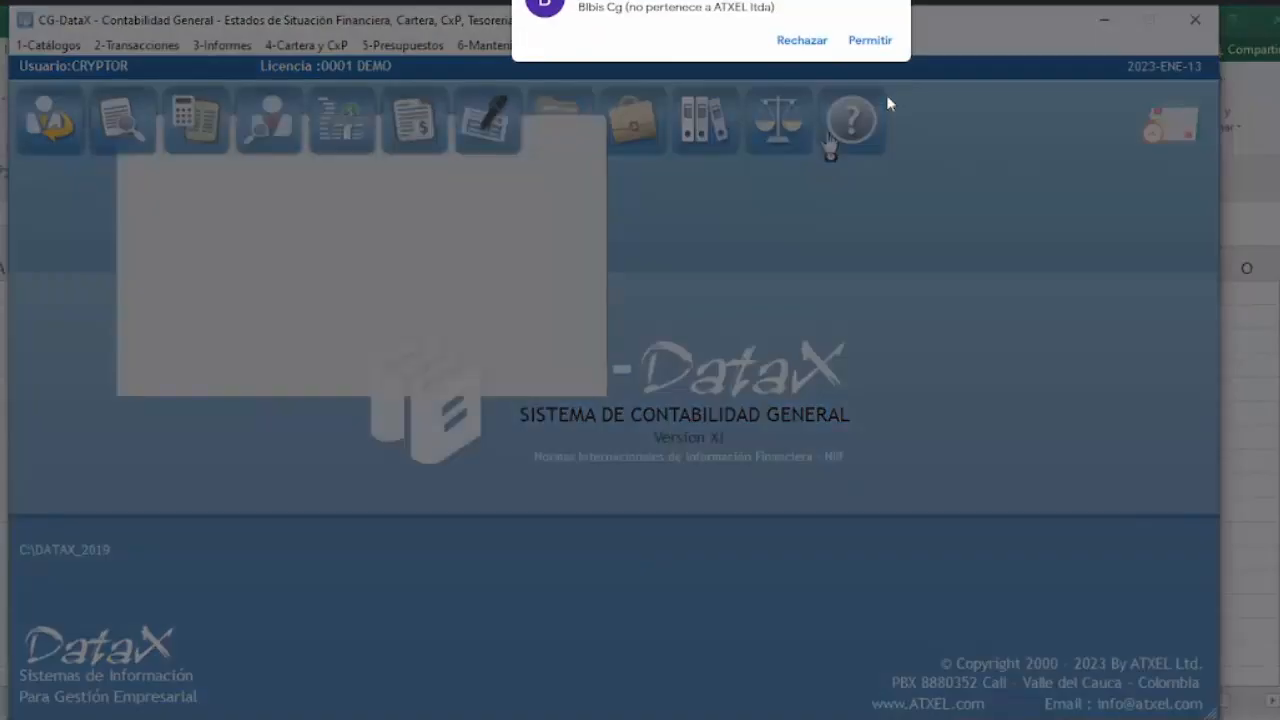
Start withdrawing records by folder for company 01, December 2022, centre 01 and class 05, admitting the waiting meeting participant.
key(alt+2)
key(Down)
key(Right)
key(d)
click(893, 47)
key(Return)
key(Return)
key(Return)
key(Return)
text(5)
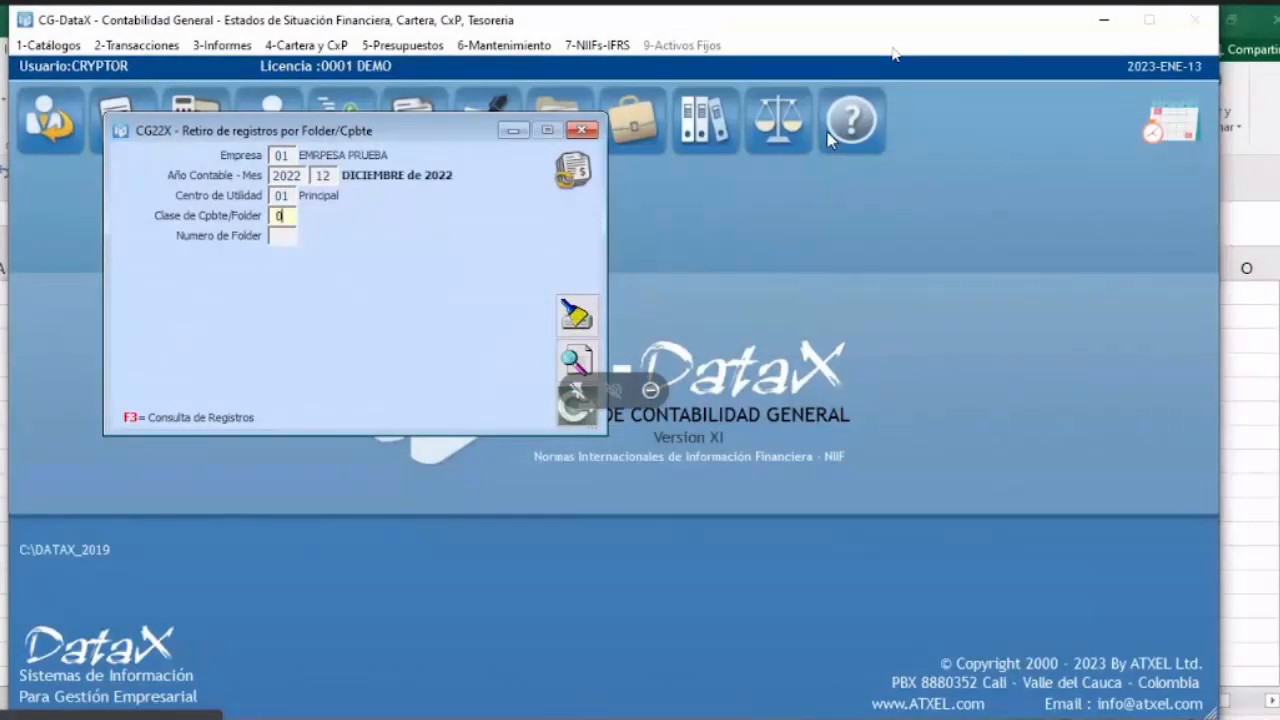
key(Return)
Withdraw all the records of folder number 04, from first to last, and close the form.
text(4)
key(Return)
key(Return)
key(Return)
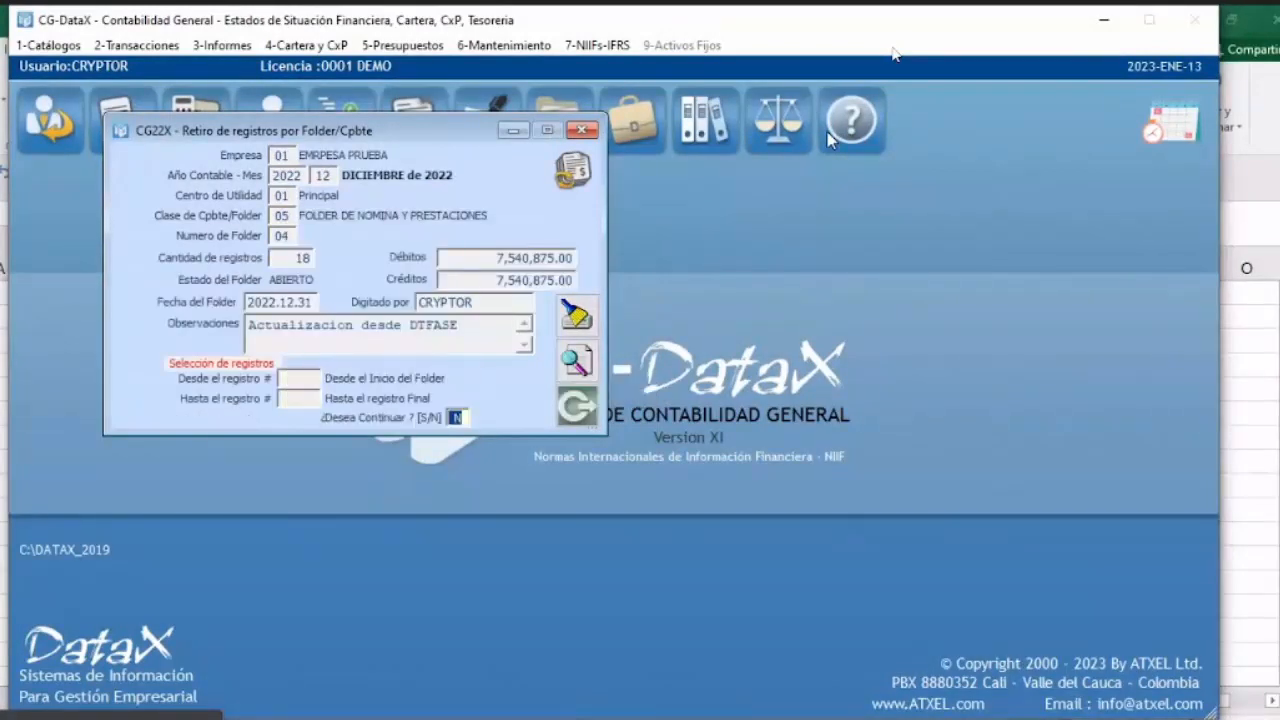
key(s)
key(Return)
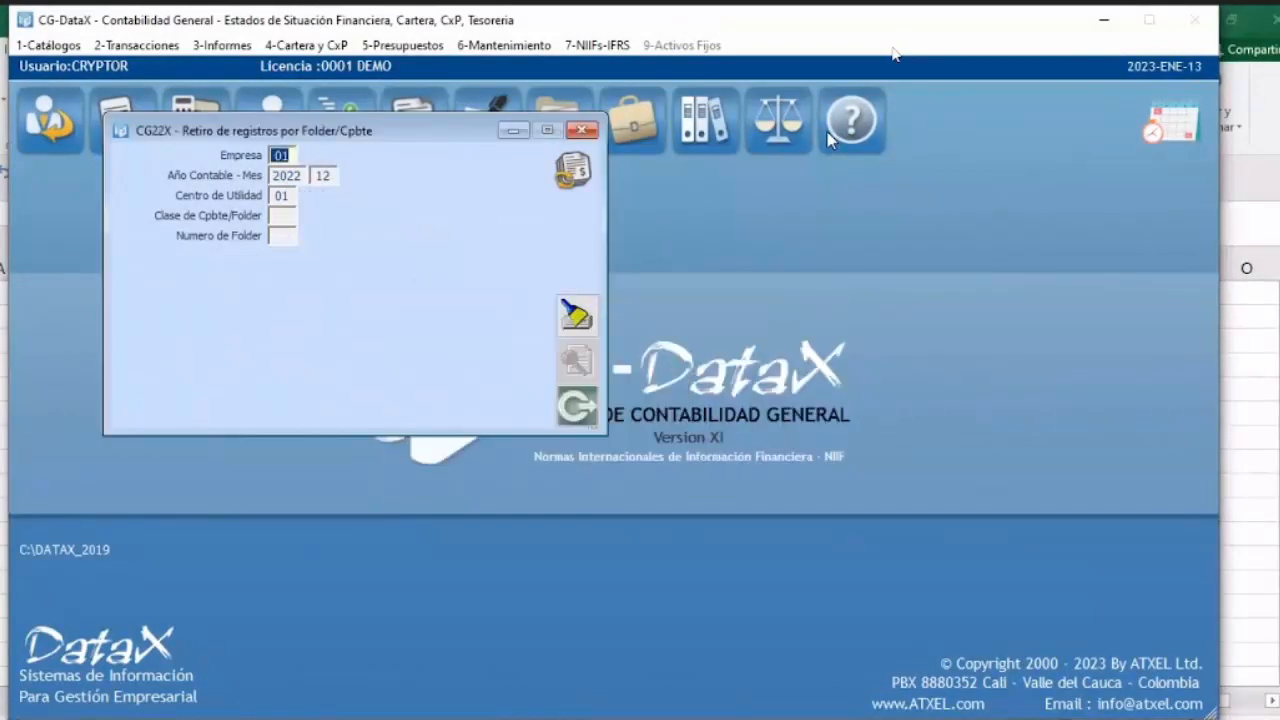
click(574, 412)
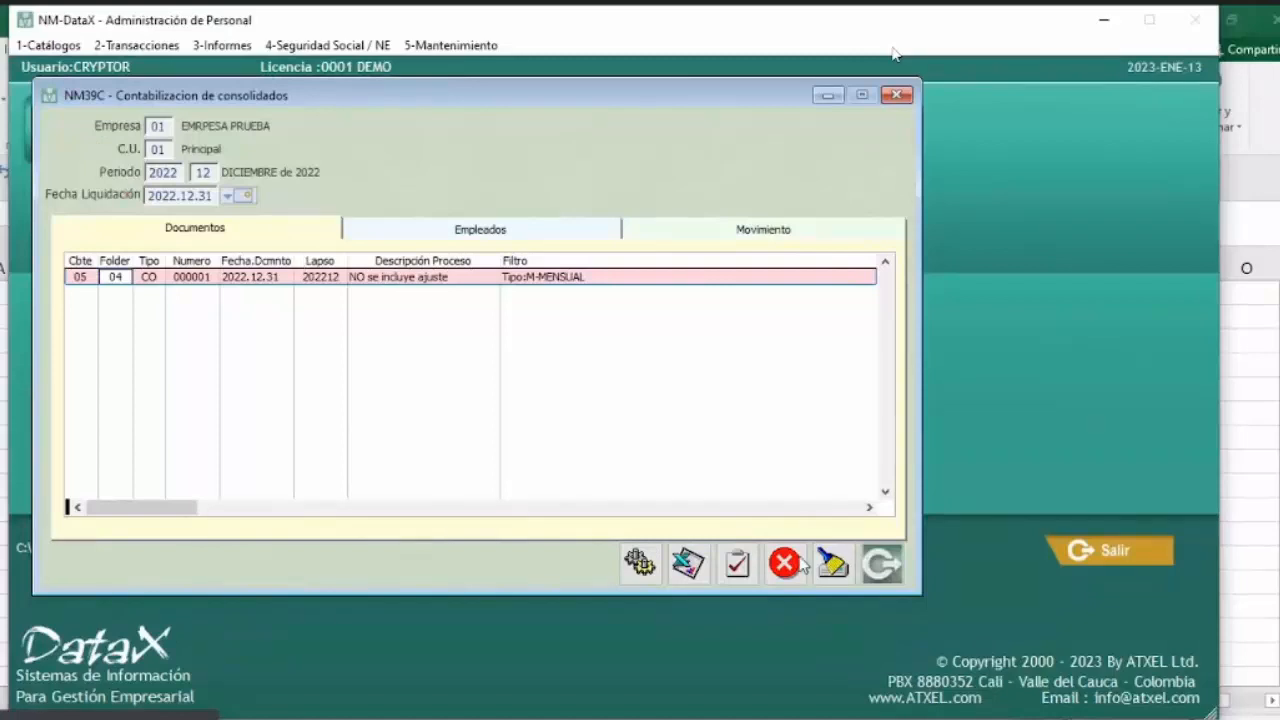
Clear and close the payroll consolidation posting form, and open Generar Consolidación for December 2022 with settlement date 2022.12.31.
click(833, 565)
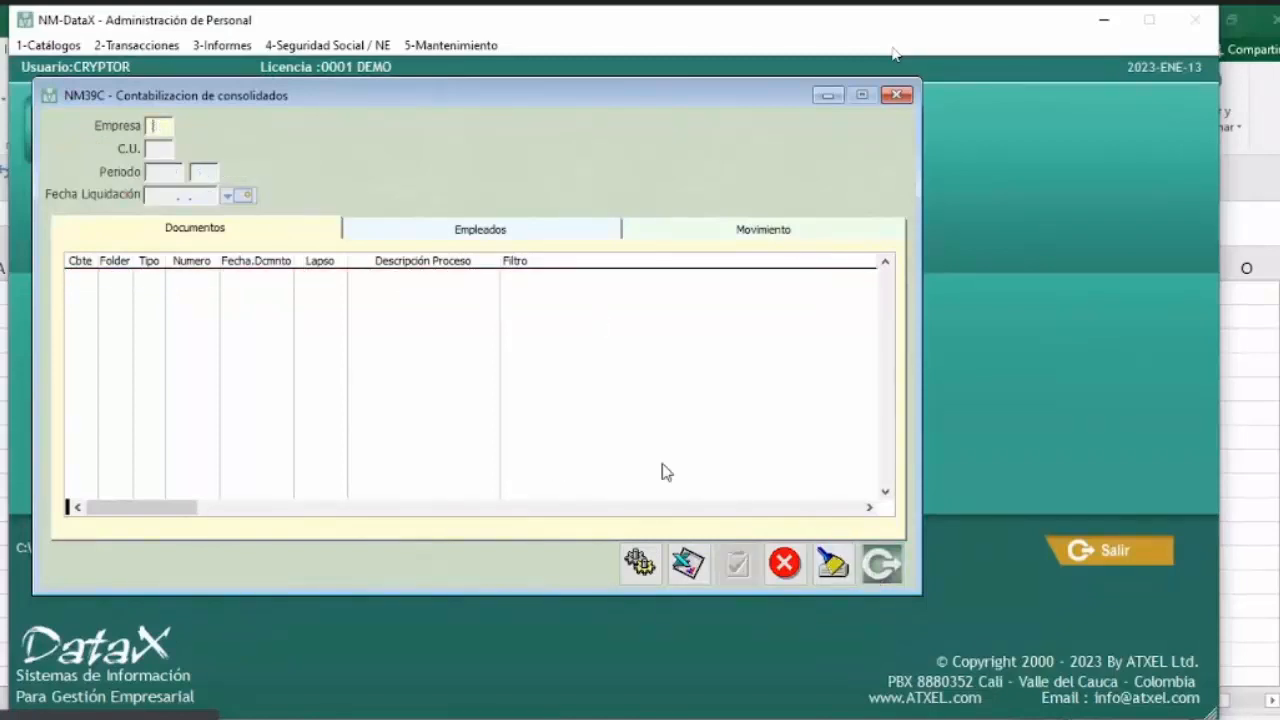
click(882, 565)
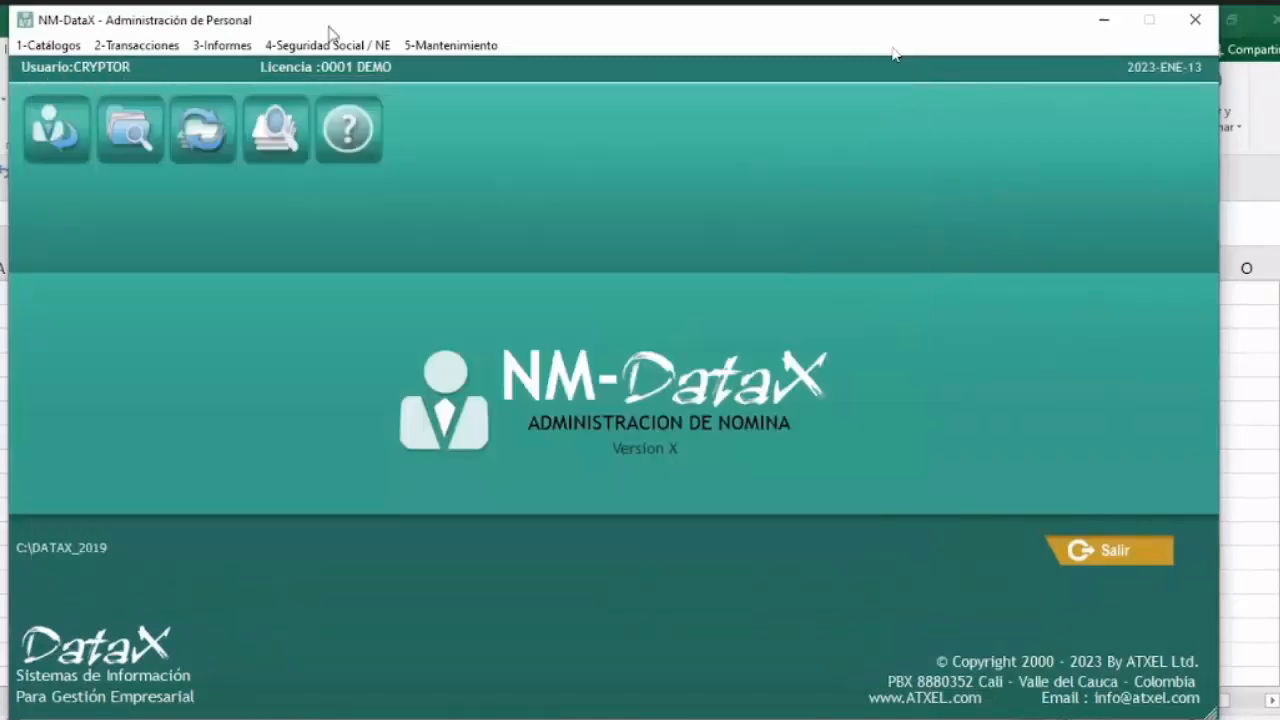
click(236, 50)
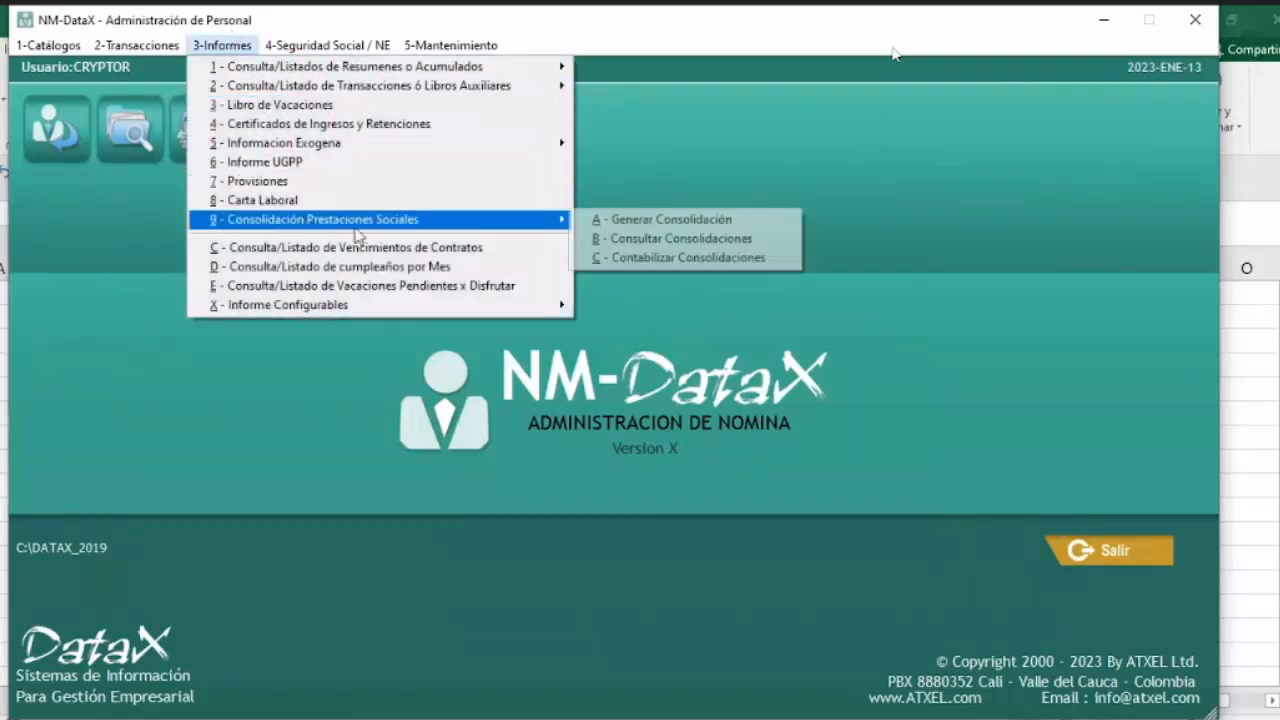
mouse_move(548, 228)
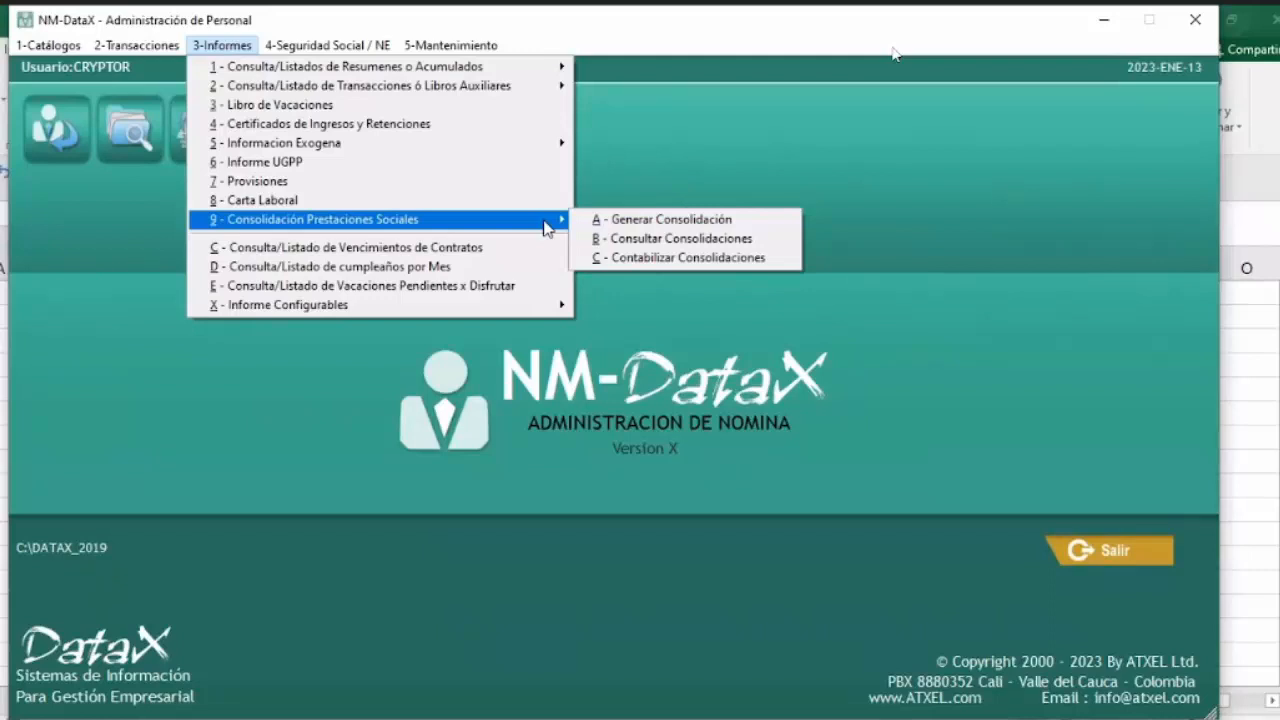
click(668, 221)
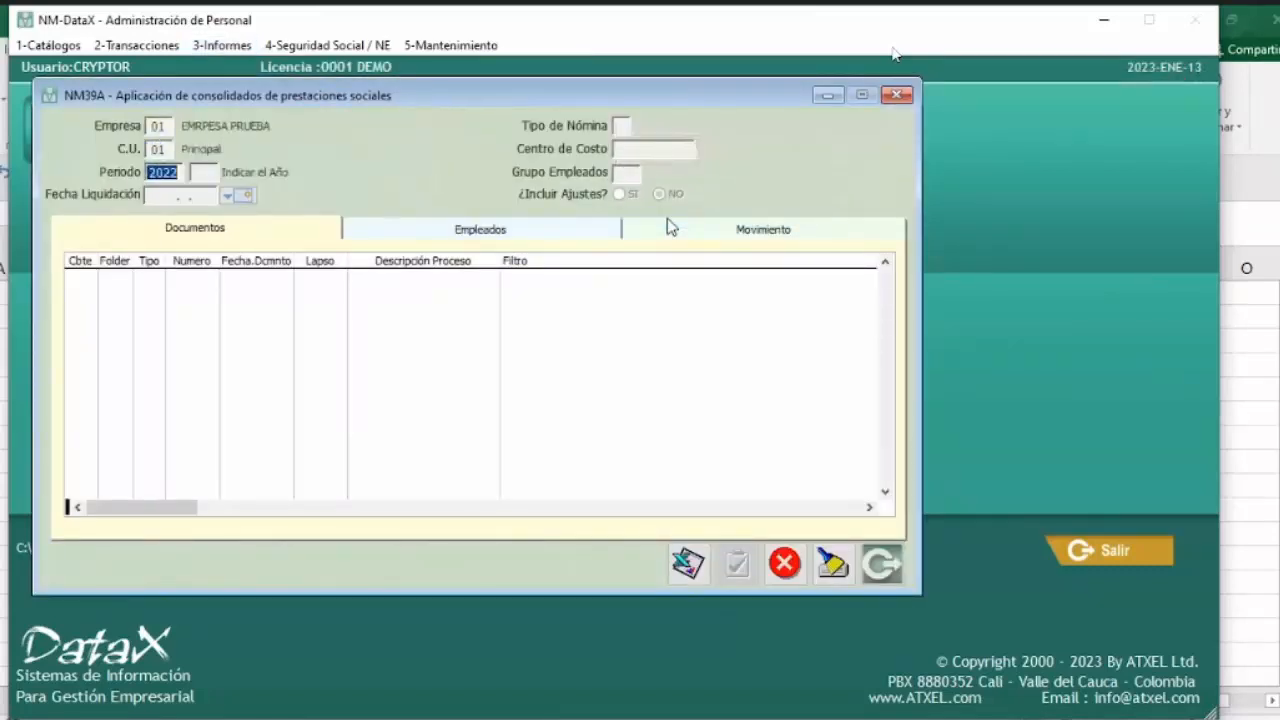
key(Left)
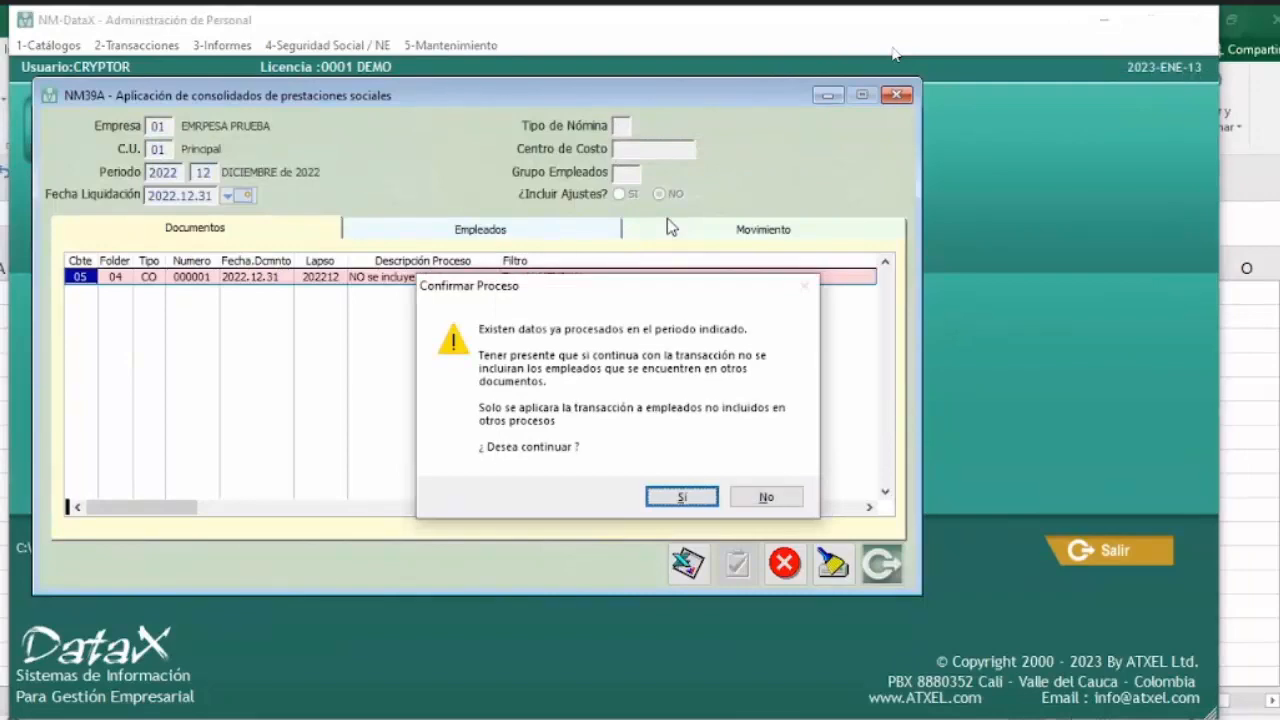
key(Return)
Delete consolidation document CO-000001 from payroll, admitting the waiting meeting participant, and close the form.
click(141, 280)
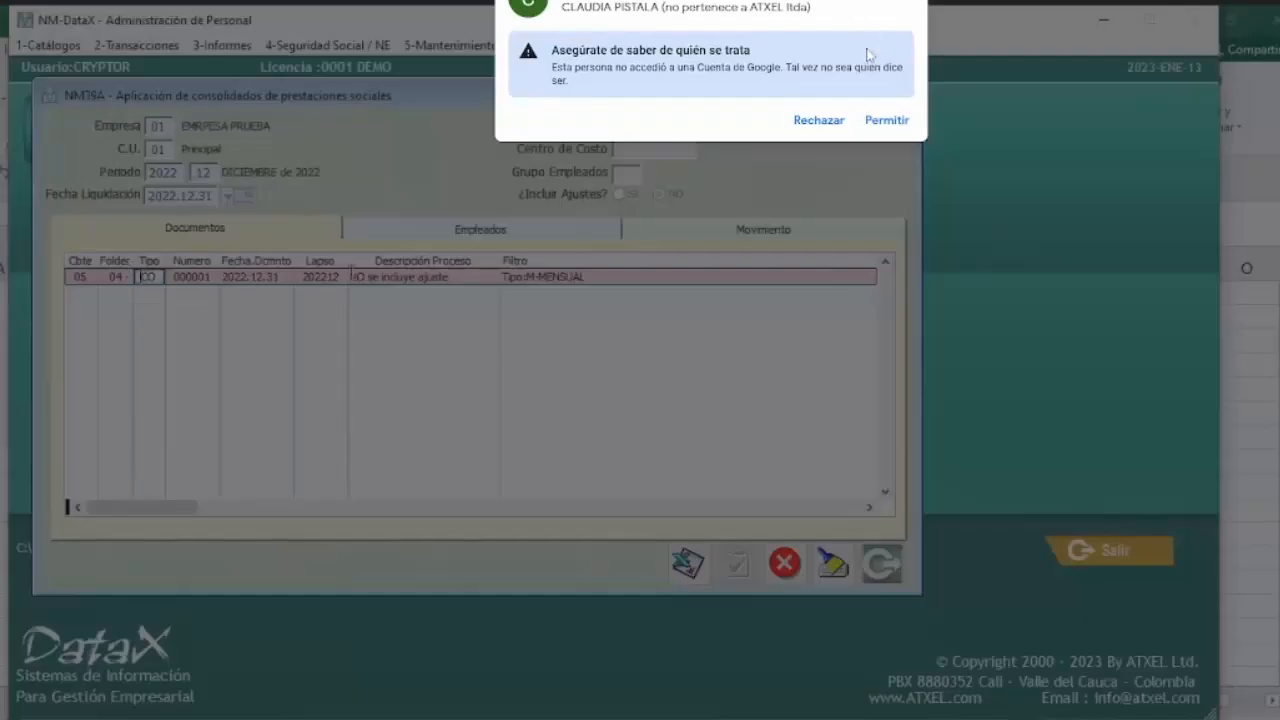
click(903, 122)
click(785, 566)
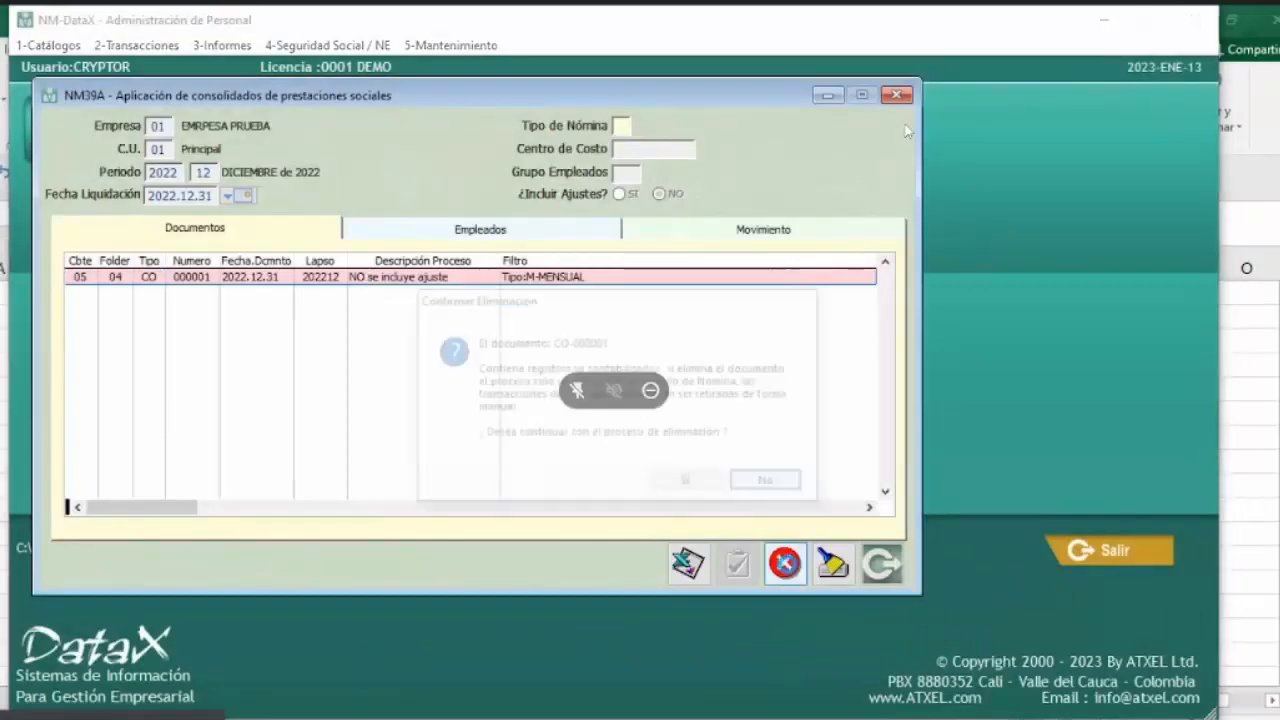
click(687, 484)
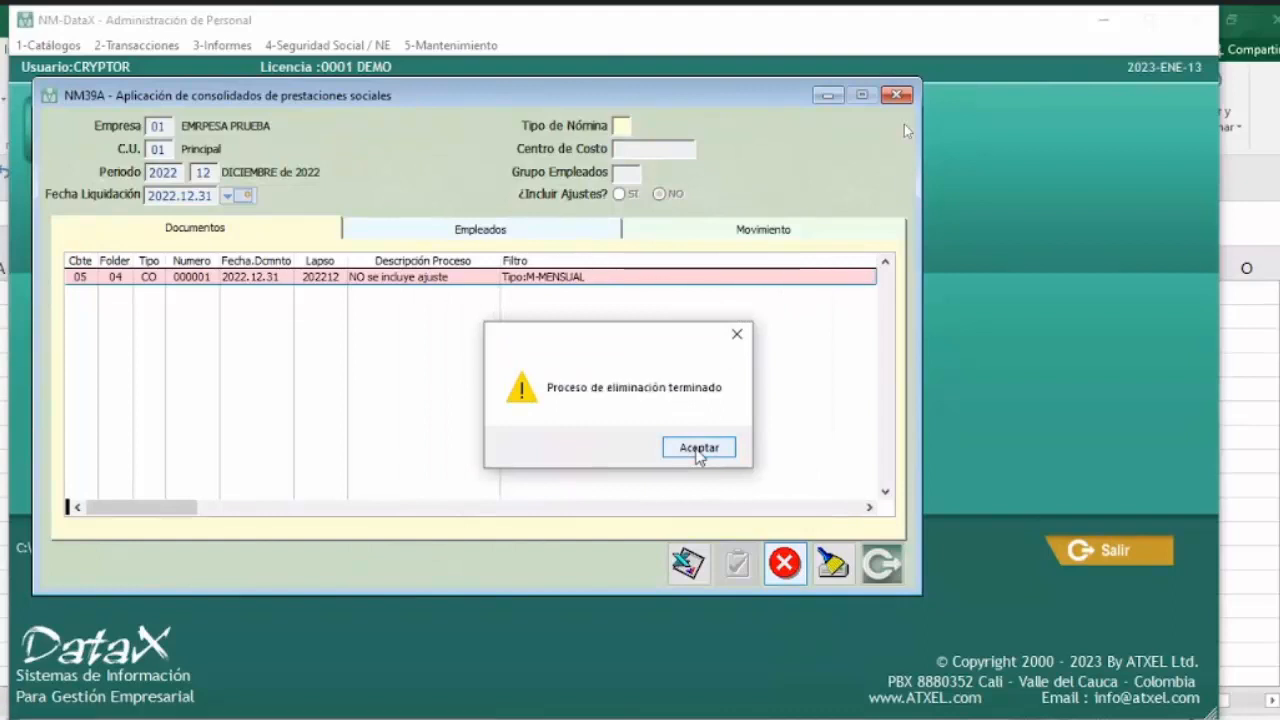
click(699, 449)
click(881, 565)
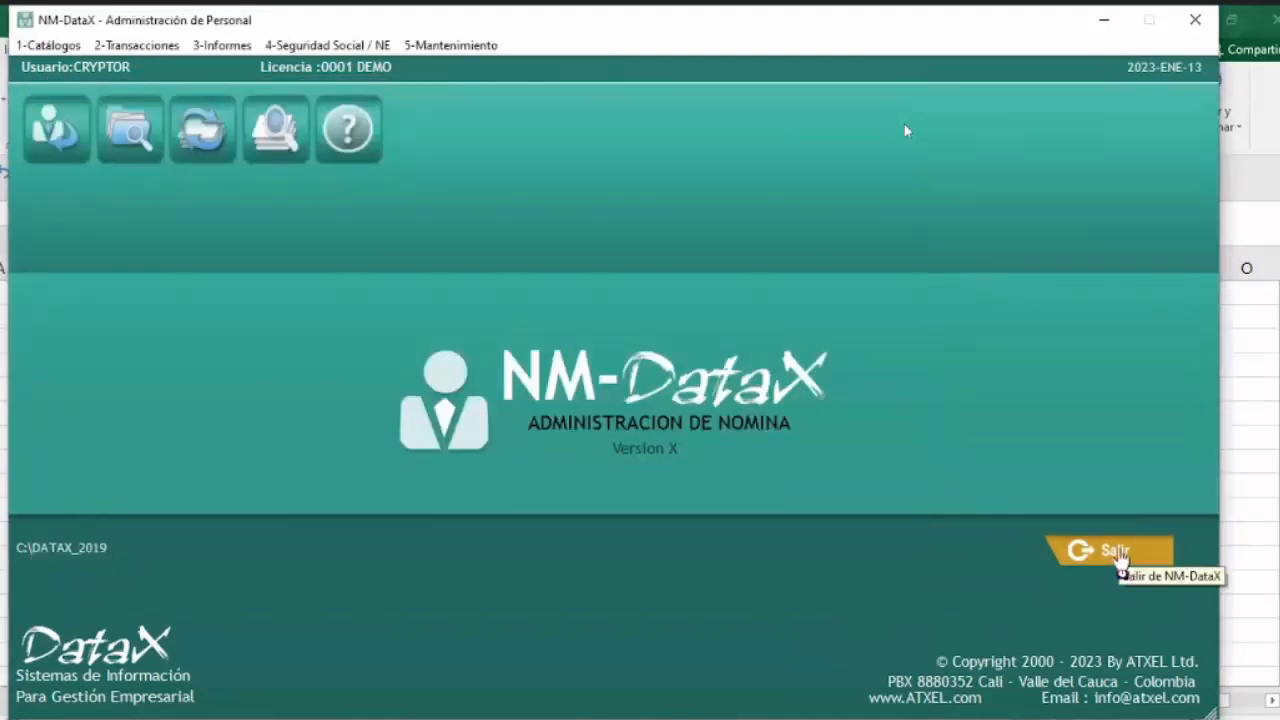
Exit the payroll module and open Contabilidad General.
click(1120, 553)
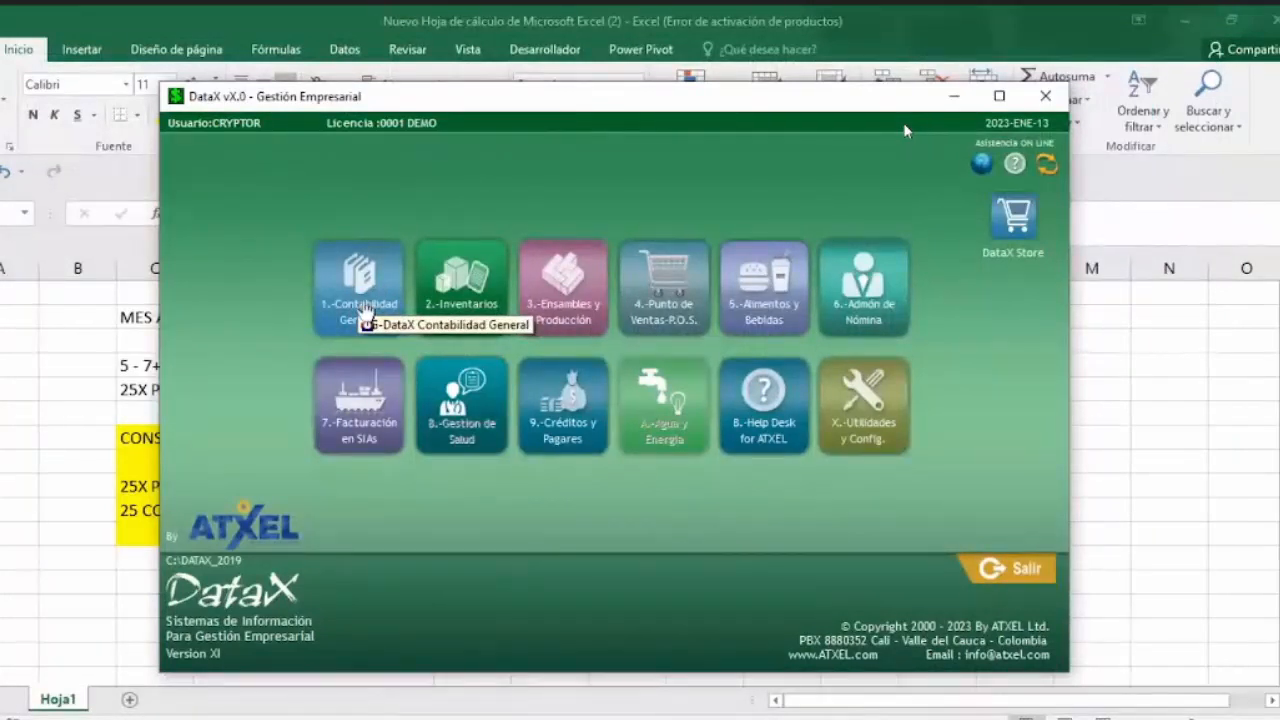
click(362, 312)
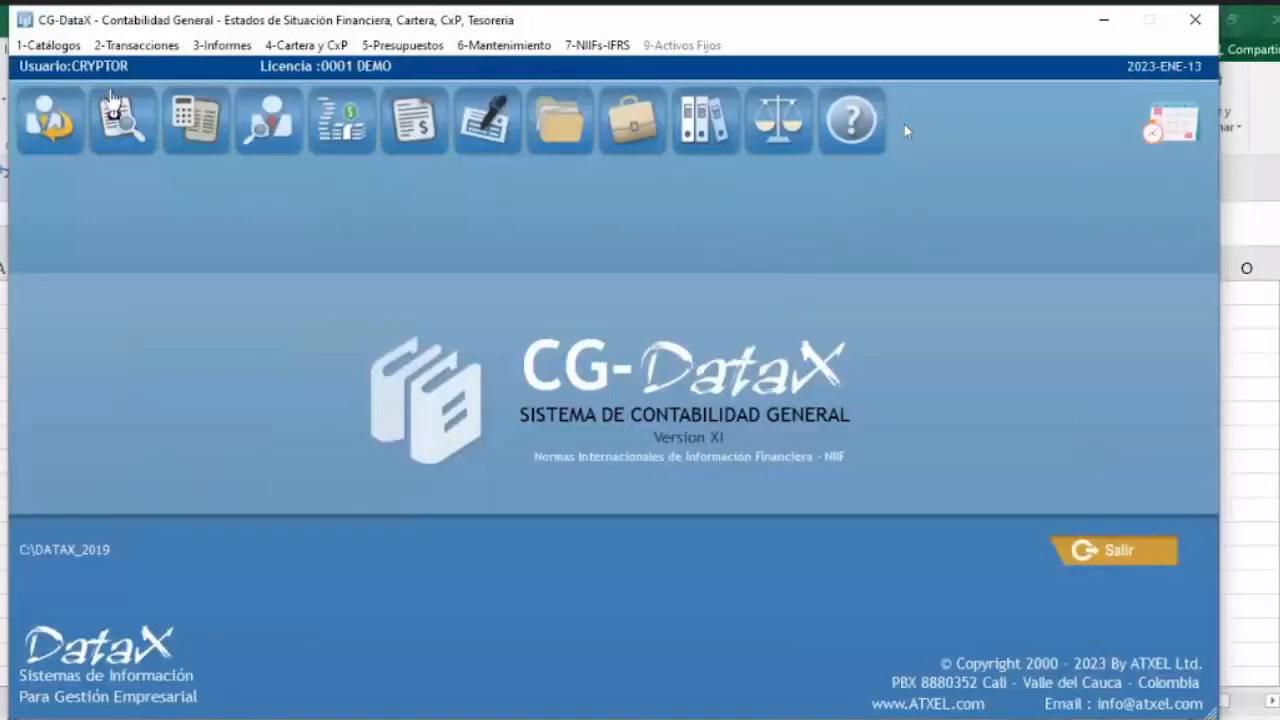
Look up document type CO in Tipos de Documentos y Consecutivos, admitting the waiting meeting participant, and close the form.
click(48, 45)
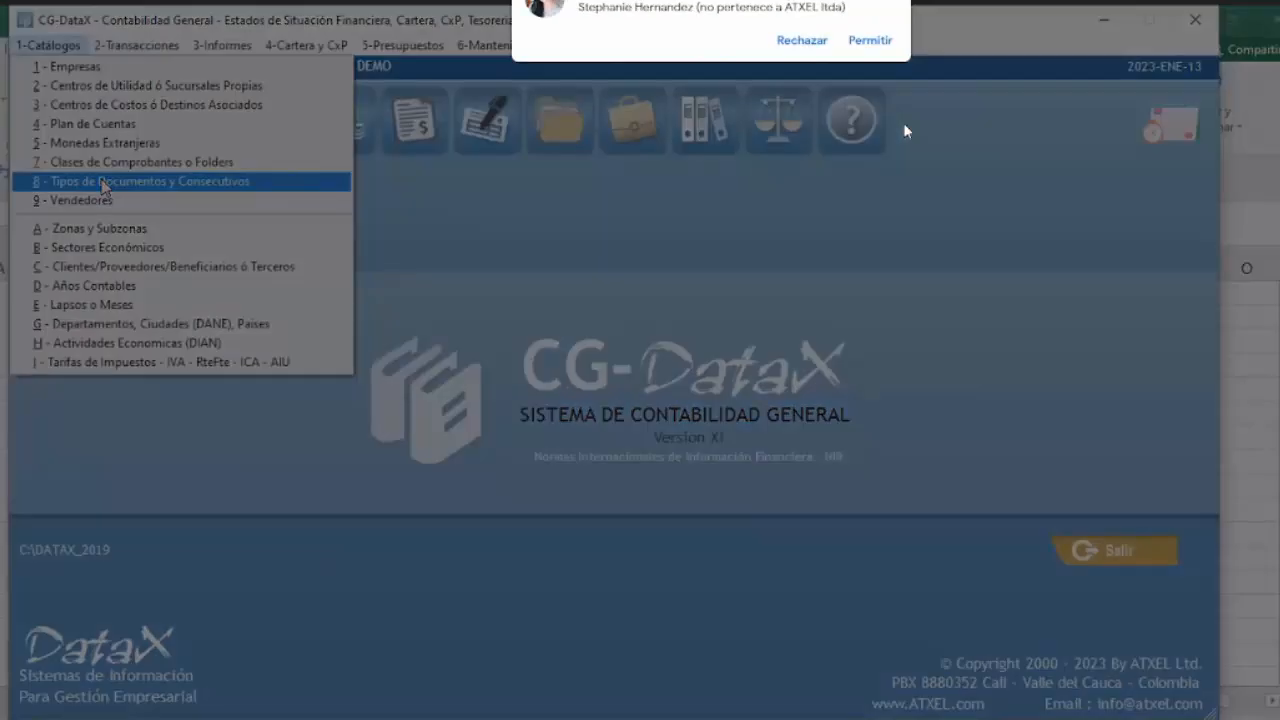
click(866, 40)
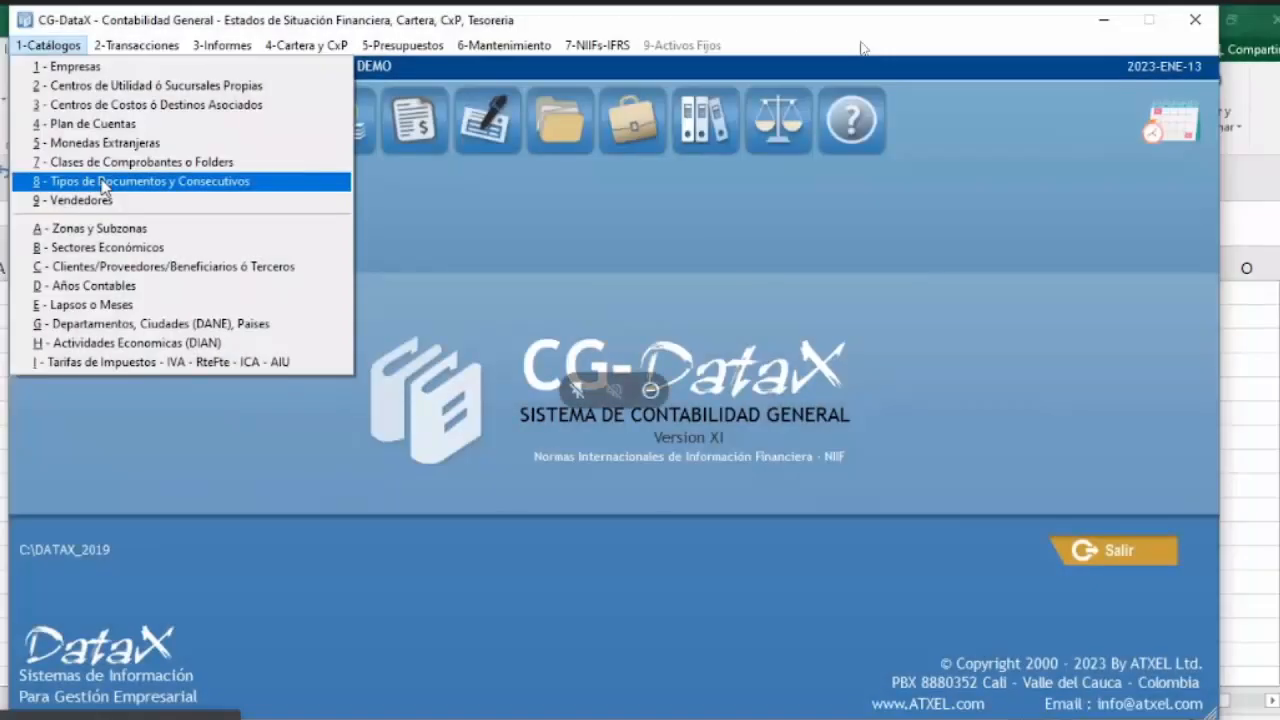
click(104, 183)
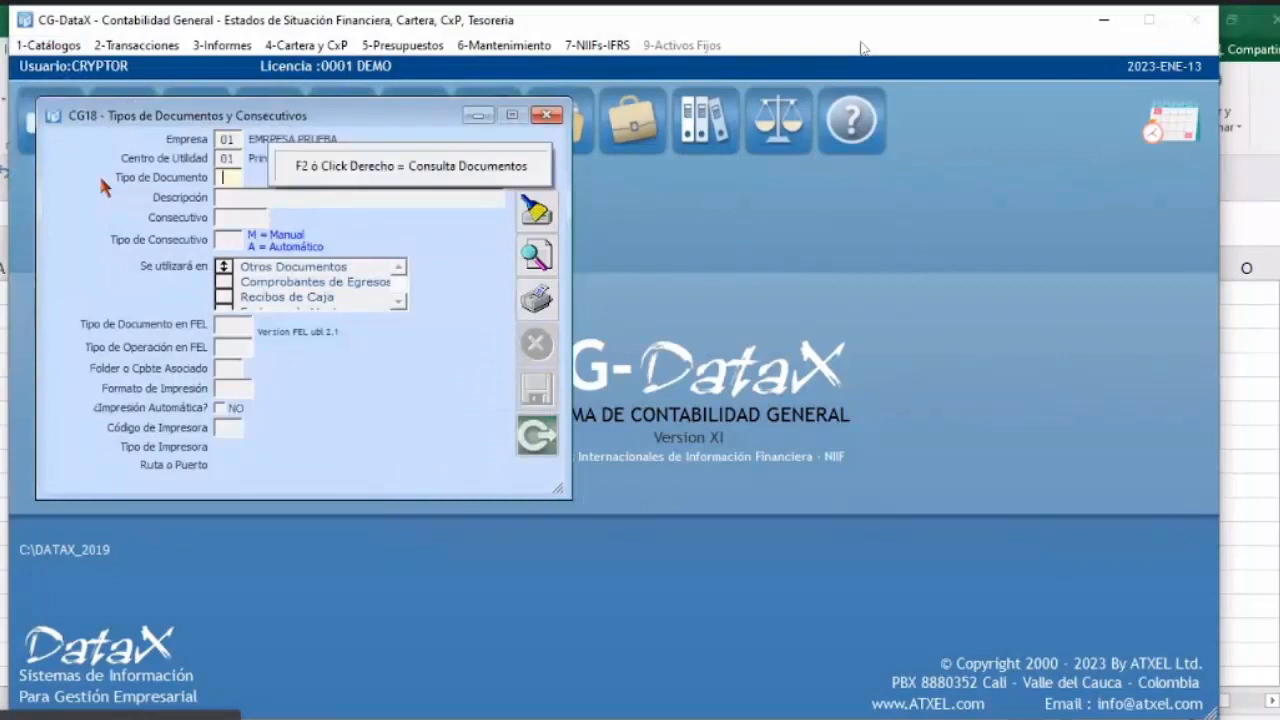
text(CO)
key(Return)
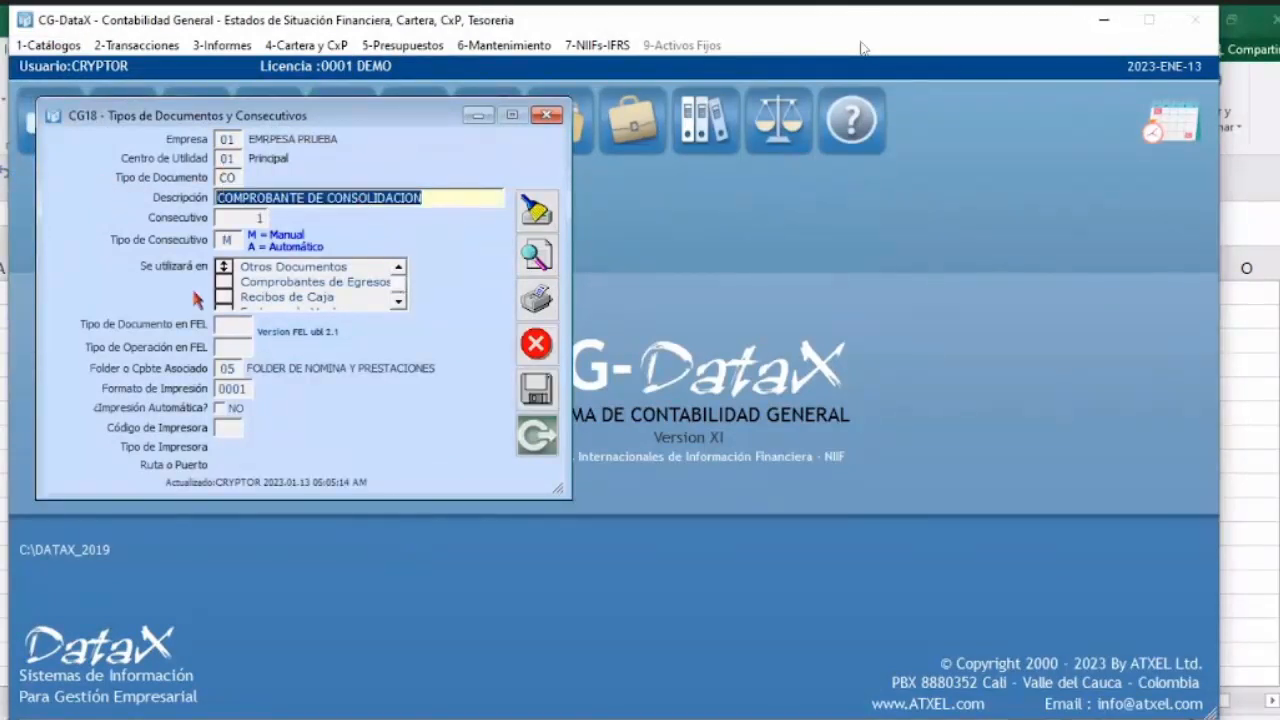
click(536, 435)
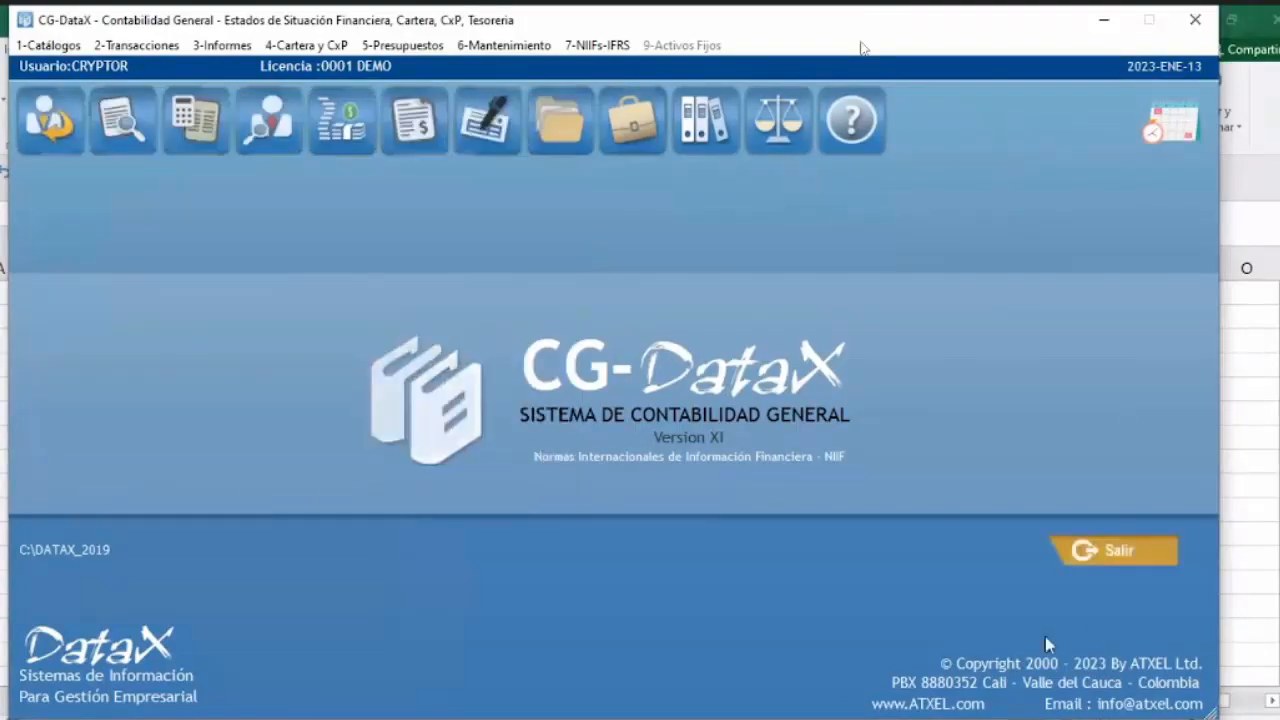
Exit general accounting, open the payroll module and bring up Contabilizar Consolidaciones for the social benefits consolidation.
click(1130, 552)
click(854, 330)
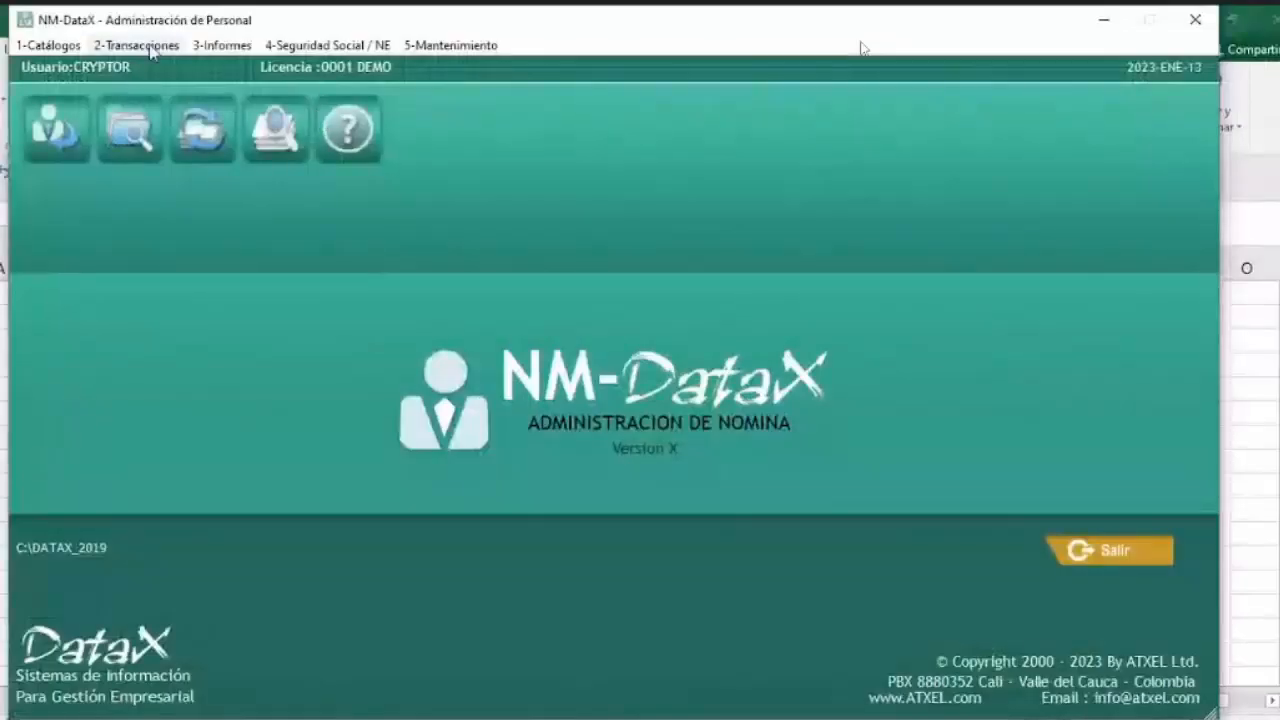
click(218, 46)
mouse_move(290, 226)
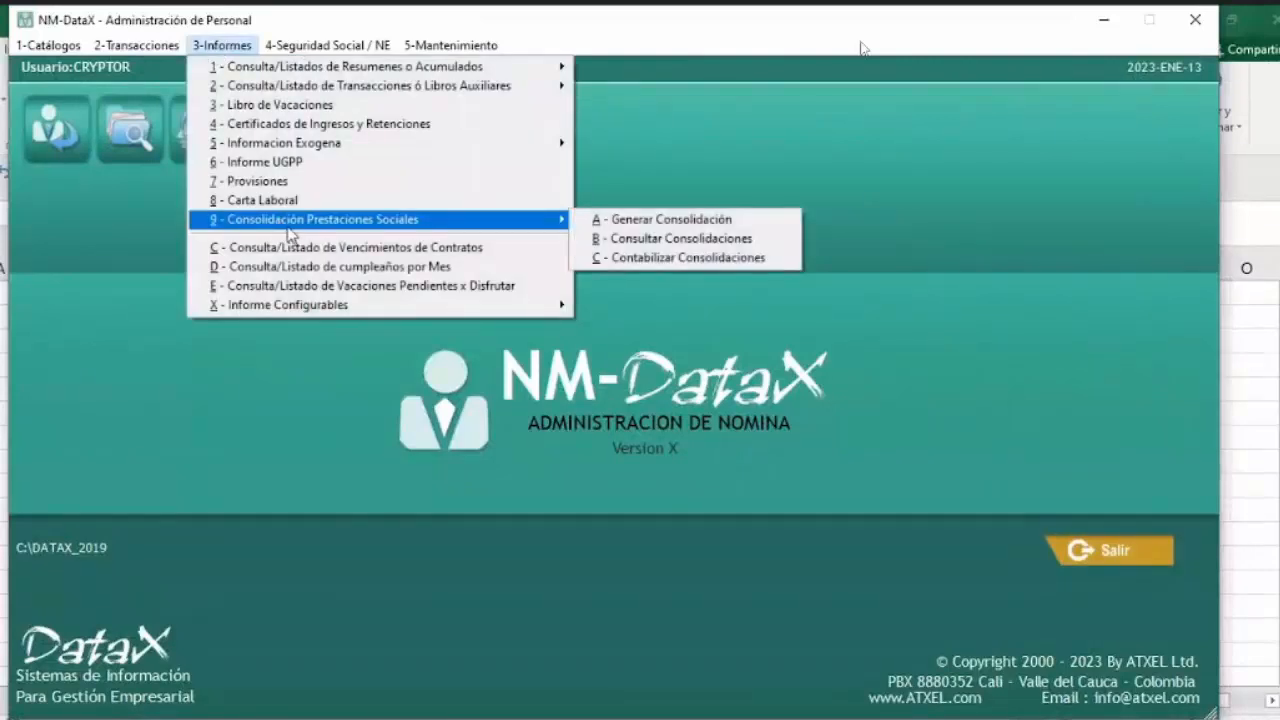
click(643, 258)
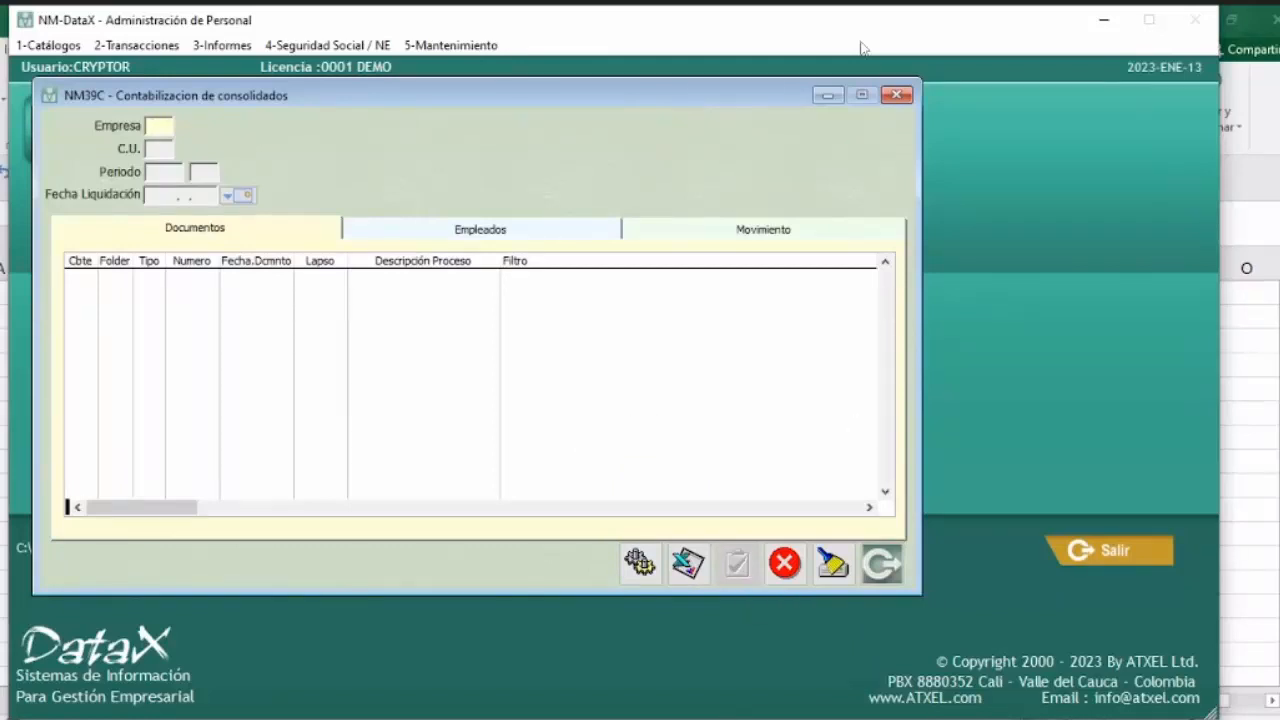
Switch to the Google Meet call and review the participants' earlier questions in the chat messages.
click(725, 717)
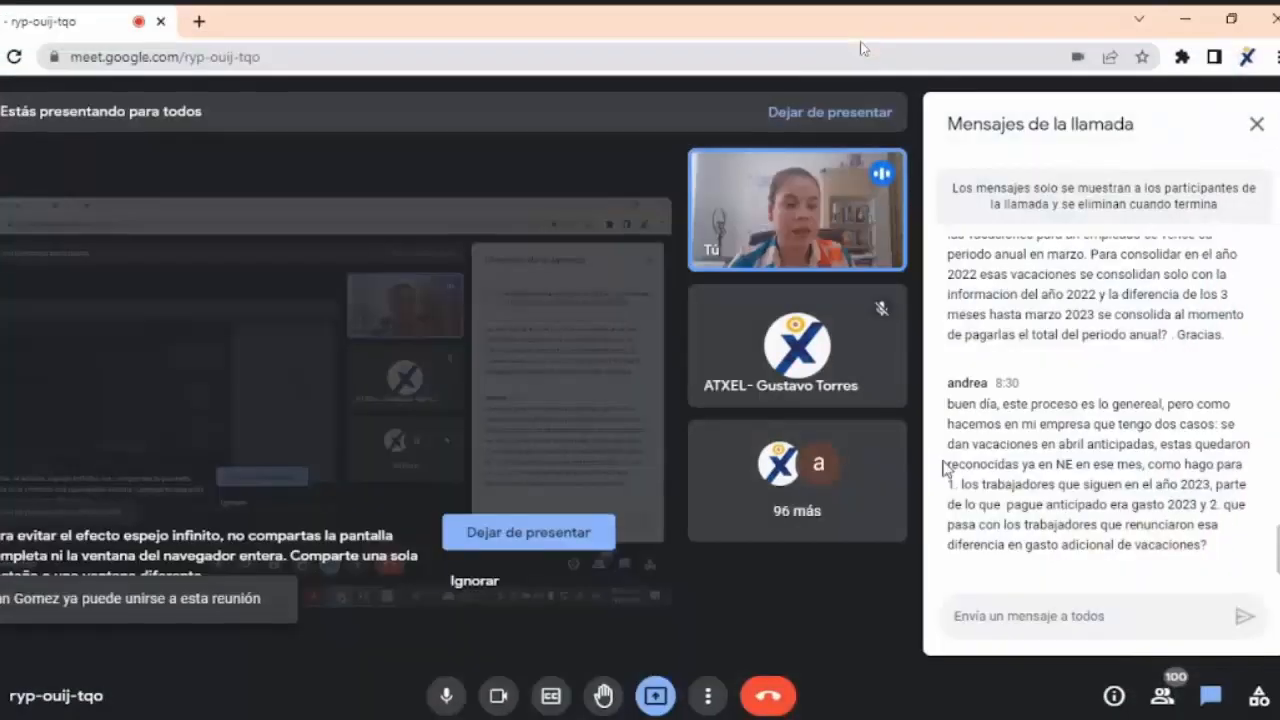
scroll(944, 468, up, 5)
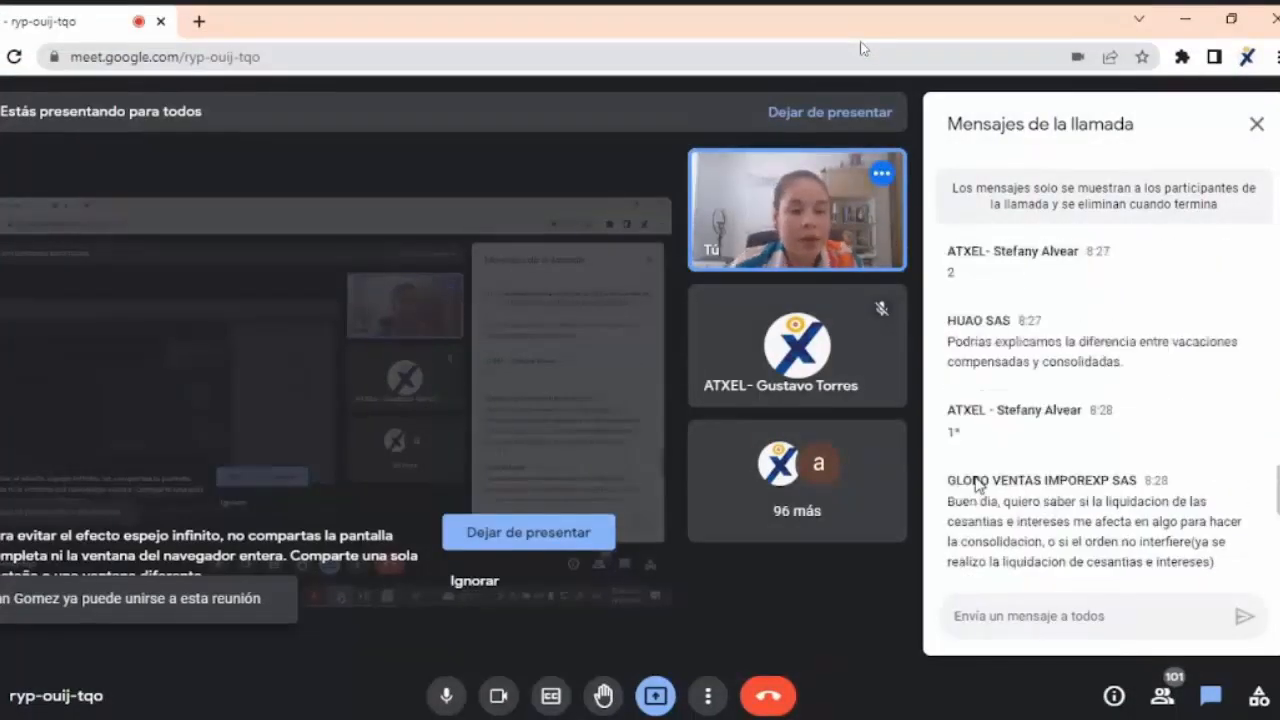
scroll(978, 485, up, 3)
scroll(976, 480, up, 3)
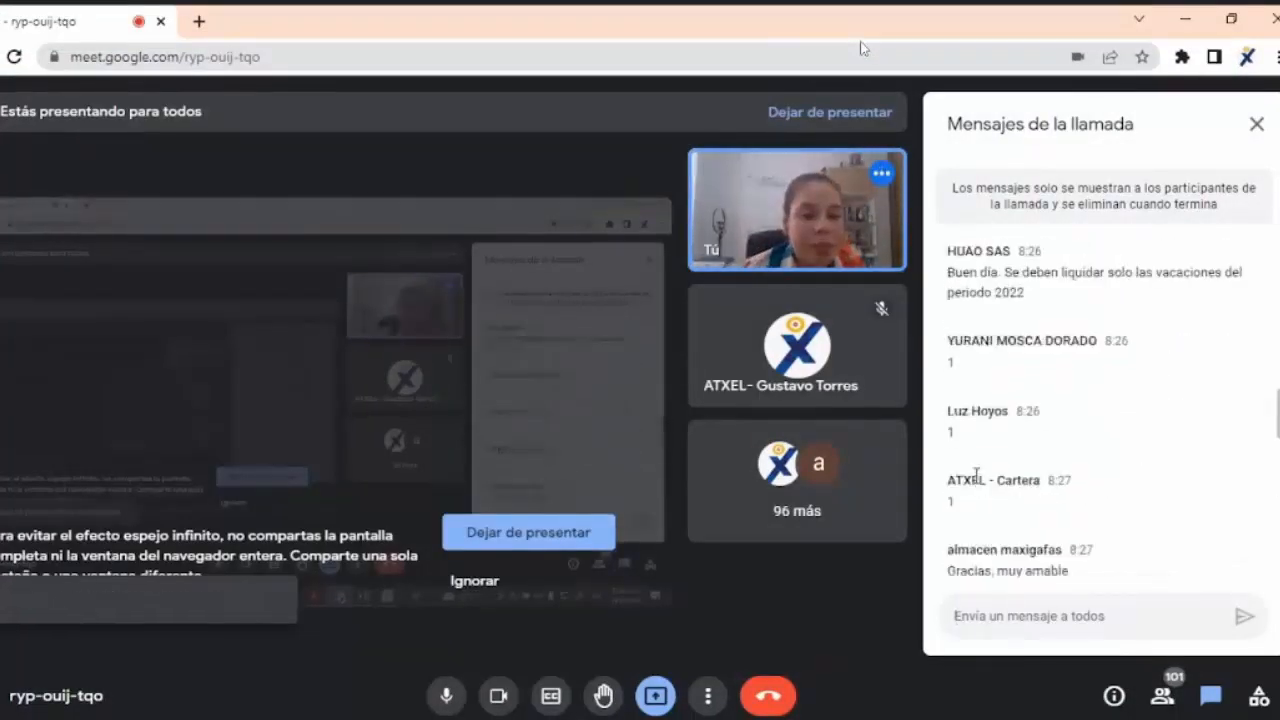
scroll(976, 478, up, 3)
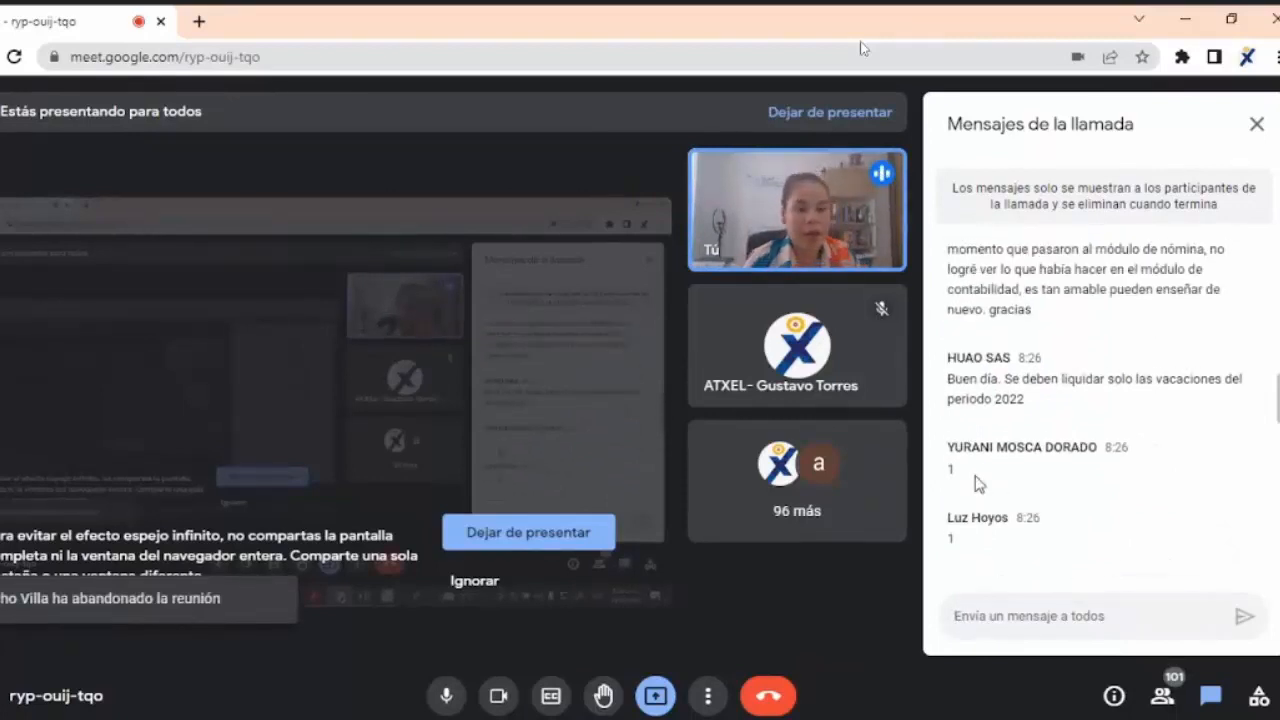
scroll(978, 484, down, 1)
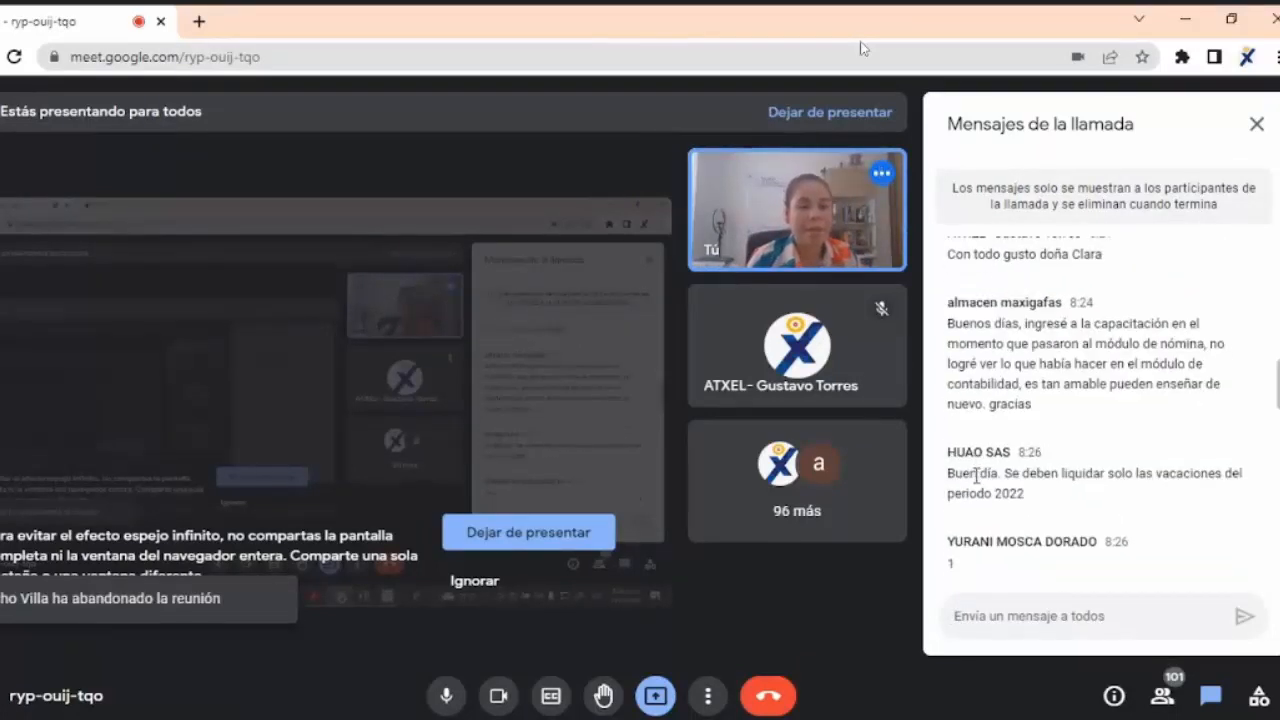